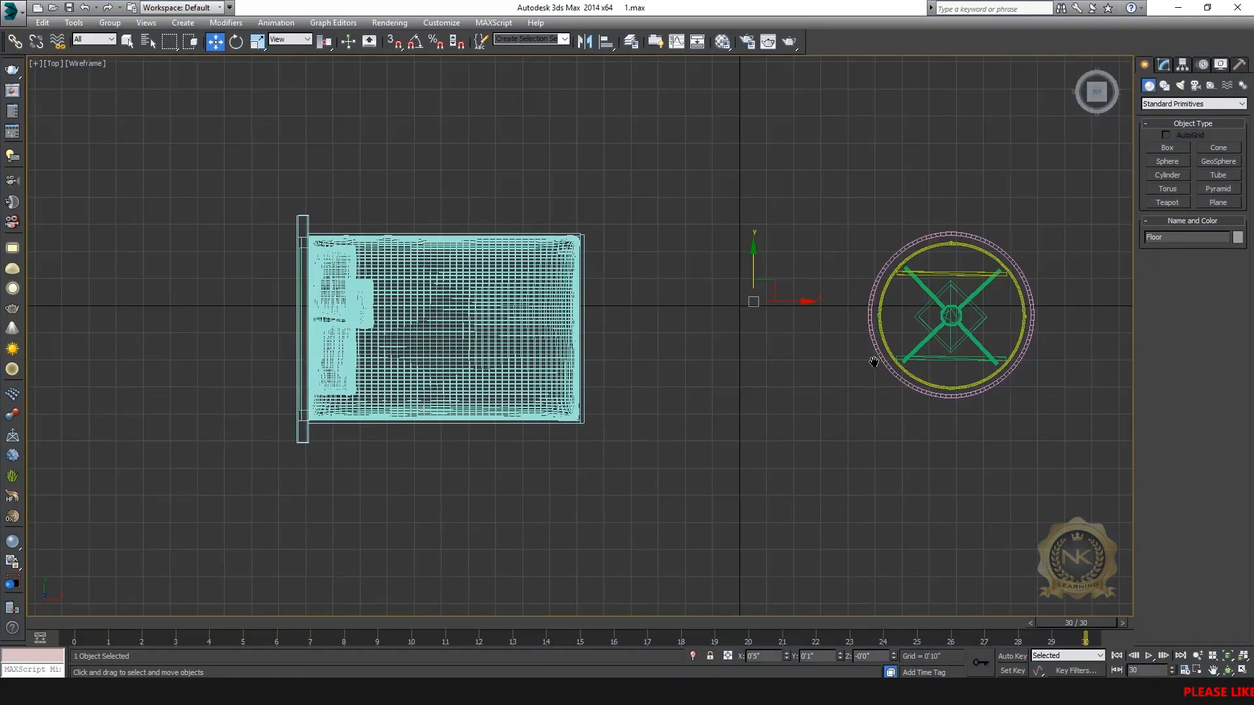
Inspect the bed and the round table in the perspective view.
{"action": "key", "text": "alt+w"}
{"action": "right_click", "coordinate": [859, 359]}
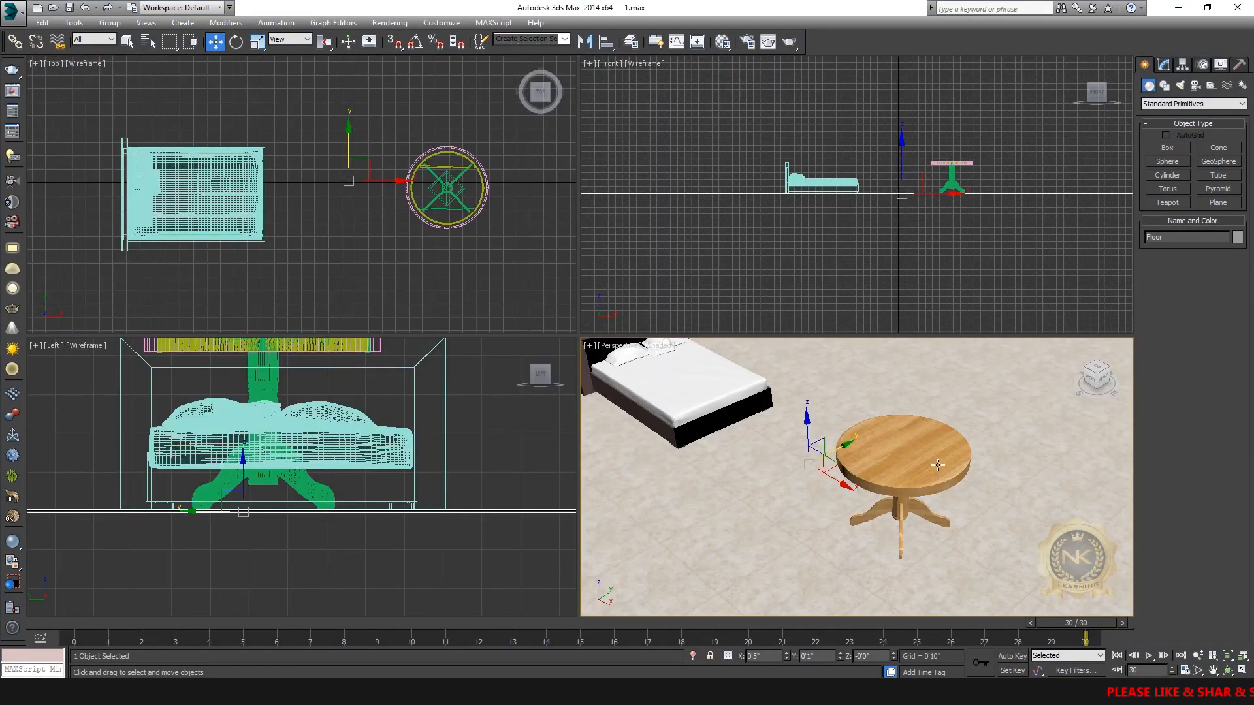
{"action": "key", "text": "alt+w"}
{"action": "middle_click_drag", "start_coordinate": [858, 359], "coordinate": [901, 389]}
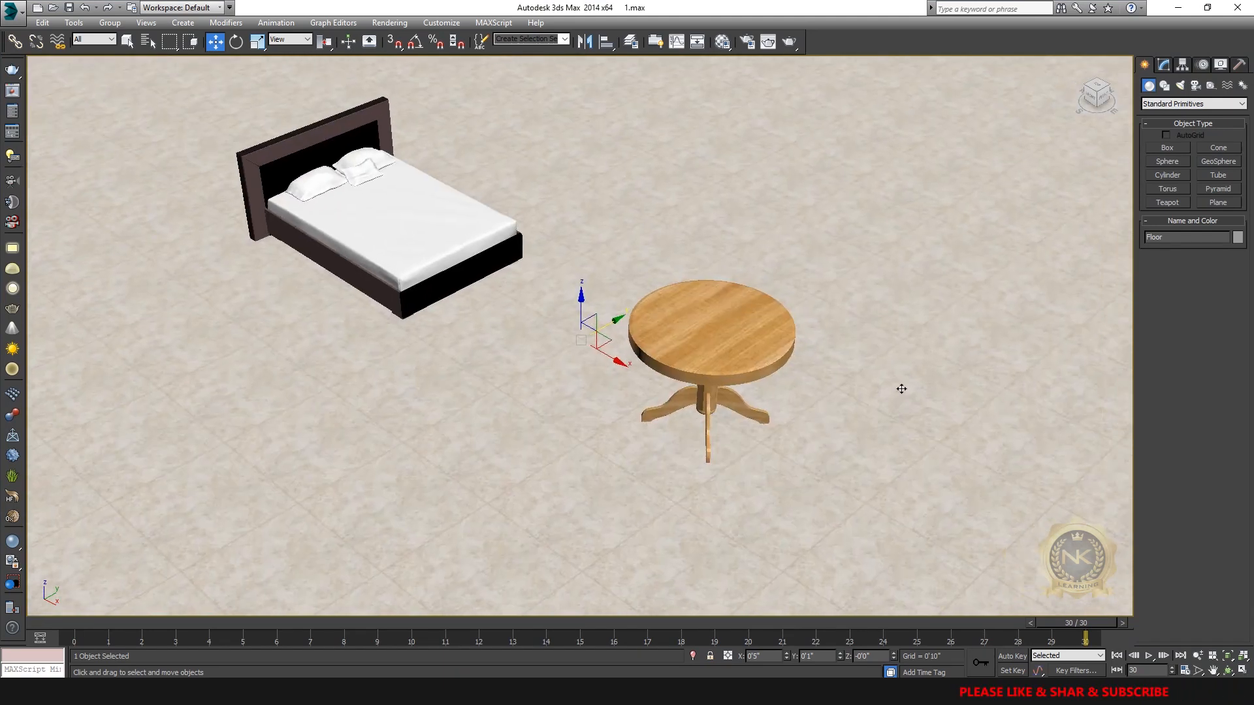
{"action": "scroll", "coordinate": [836, 428], "scroll_direction": "up", "scroll_amount": 3}
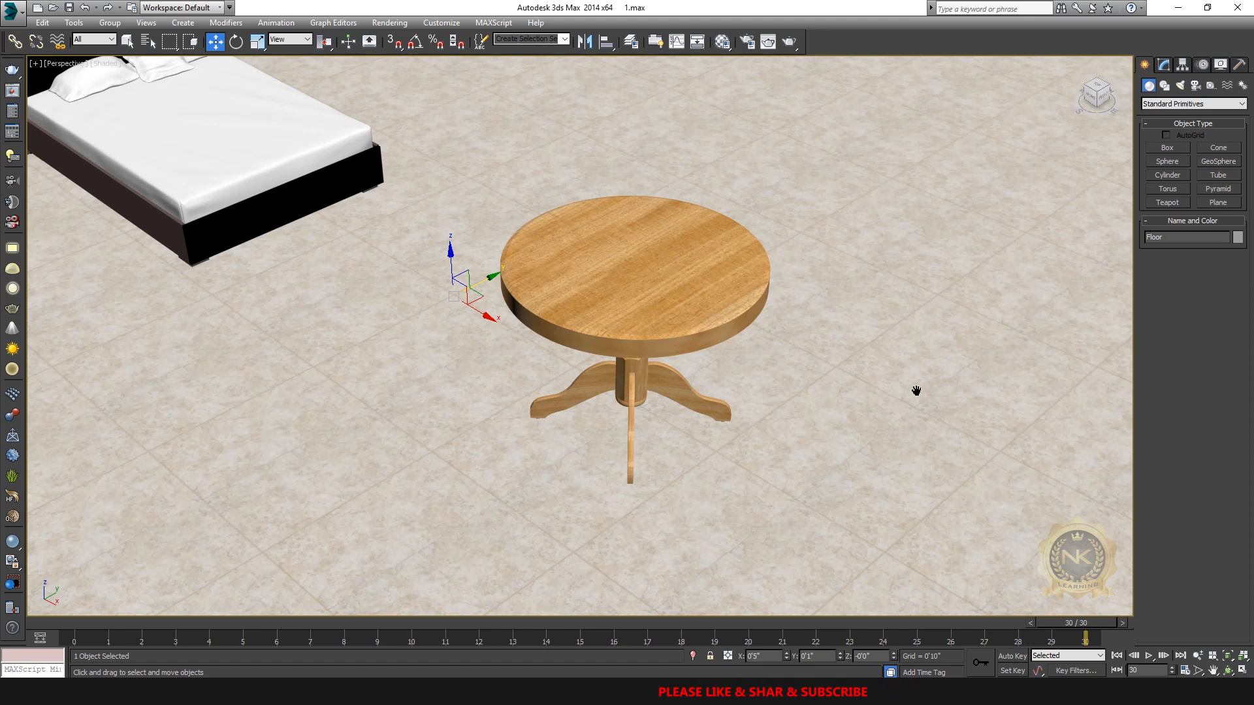
{"action": "scroll", "coordinate": [910, 370], "scroll_direction": "down", "scroll_amount": 5}
{"action": "middle_click_drag", "start_coordinate": [895, 401], "coordinate": [817, 395]}
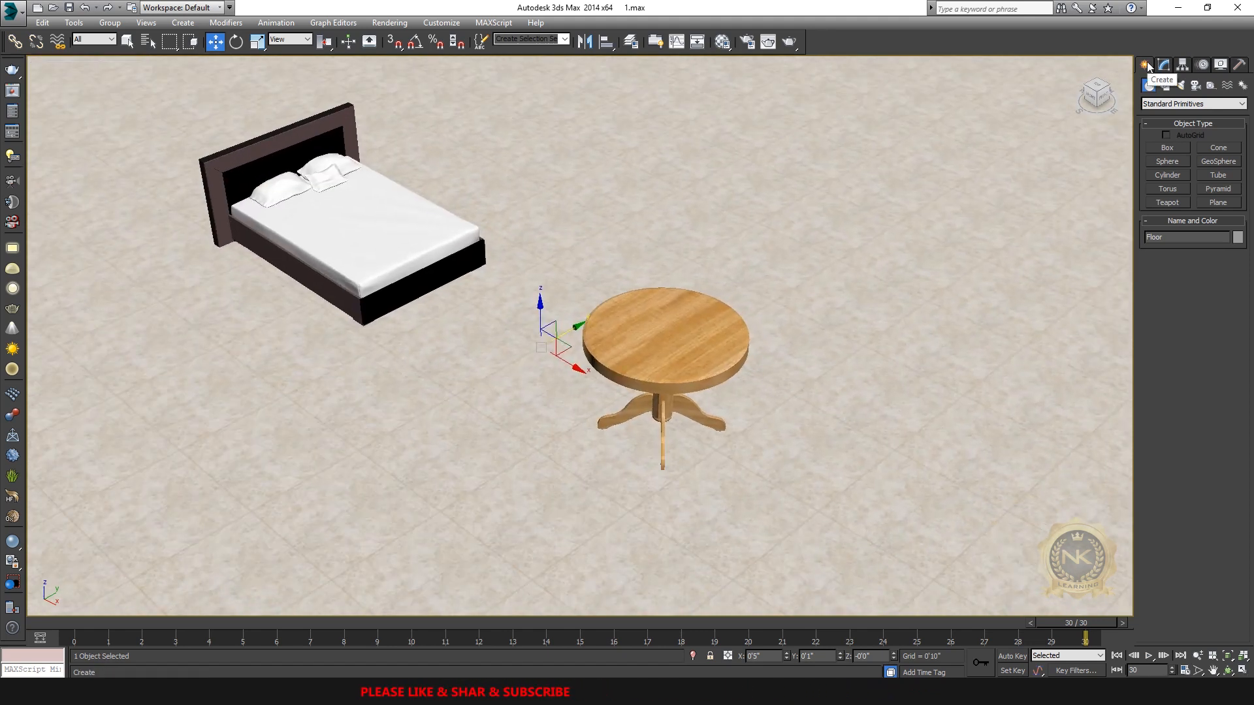
Draw a plane over the round table in the top view, about 10'6" long and 8'2" wide.
{"action": "left_click", "coordinate": [1159, 105]}
{"action": "left_click", "coordinate": [1160, 108]}
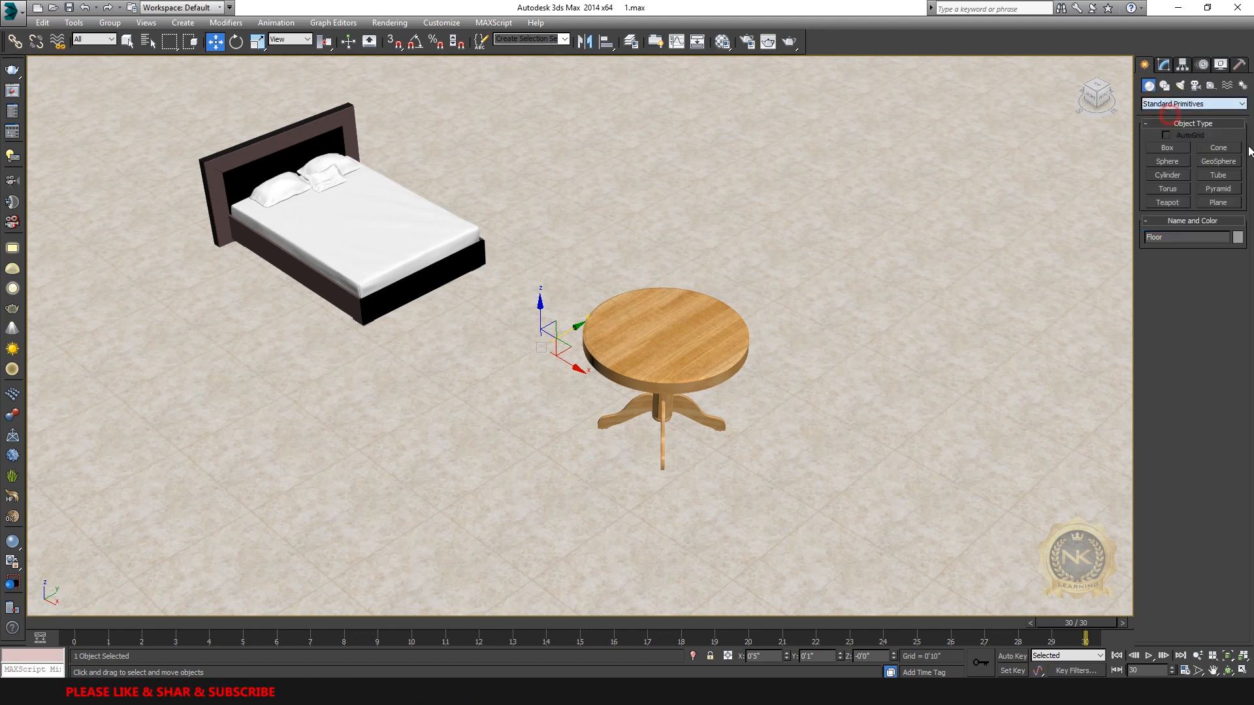
{"action": "left_click", "coordinate": [1219, 203]}
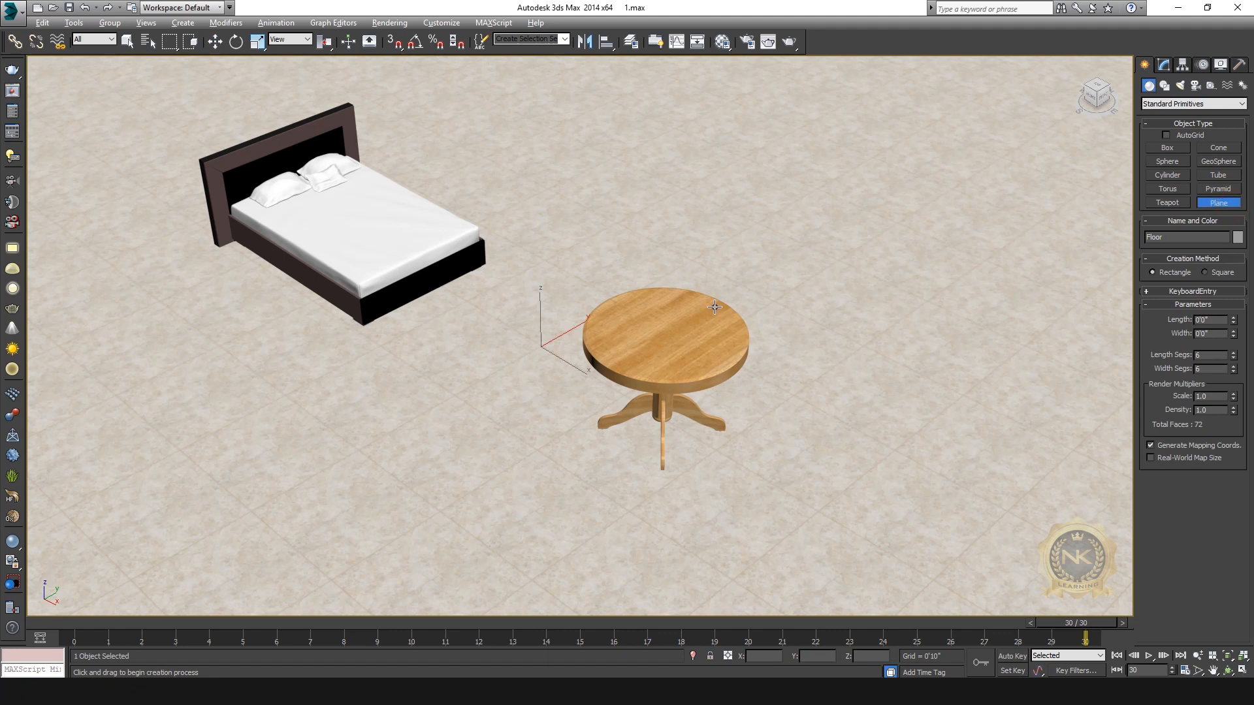
{"action": "key", "text": "alt+w"}
{"action": "right_click", "coordinate": [423, 209]}
{"action": "key", "text": "alt+w"}
{"action": "middle_click_drag", "start_coordinate": [773, 286], "coordinate": [637, 397]}
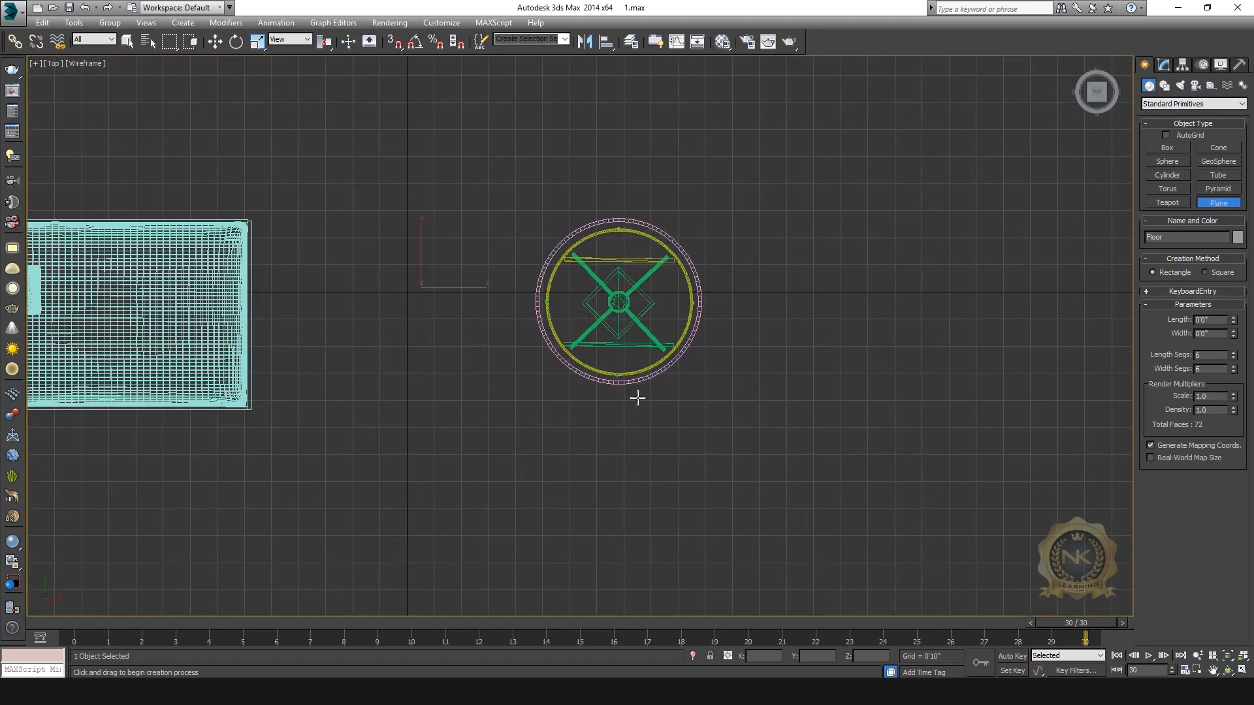
{"action": "left_click_drag", "start_coordinate": [499, 148], "coordinate": [767, 491]}
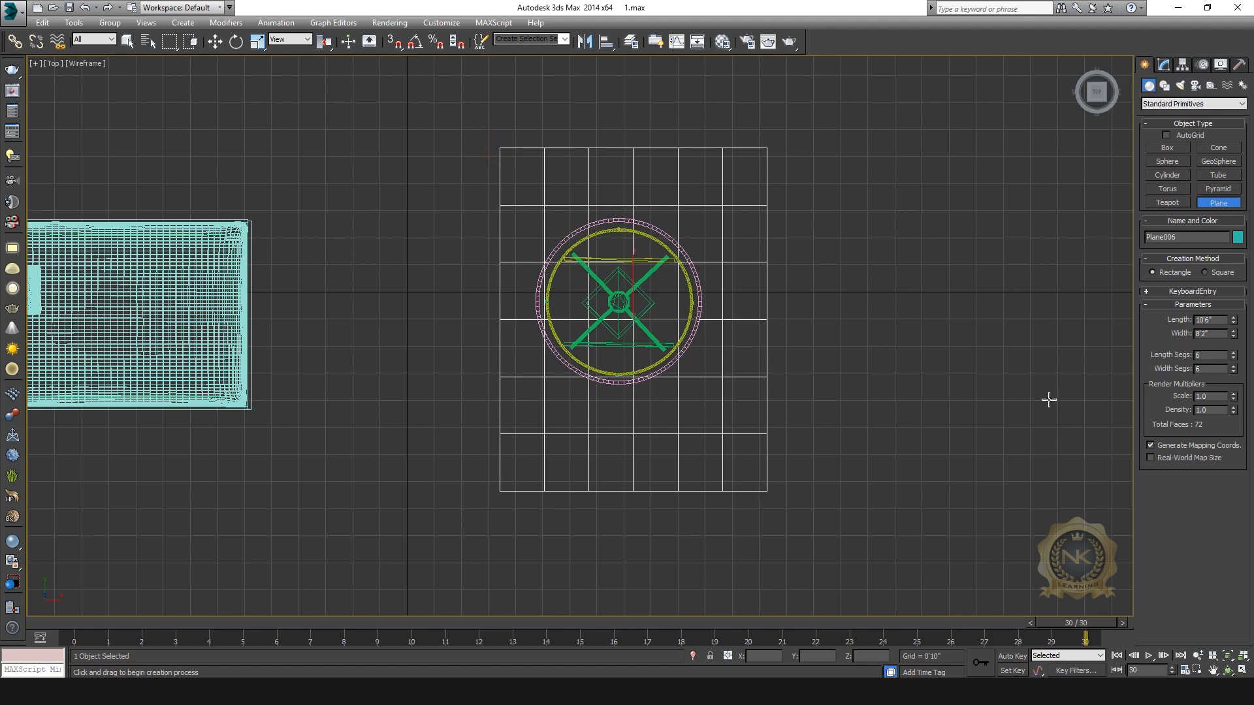
Set the plane's length and width to 8'0" each.
{"action": "type", "text": "8"}
{"action": "key", "text": "Tab"}
{"action": "type", "text": "8"}
{"action": "key", "text": "Return"}
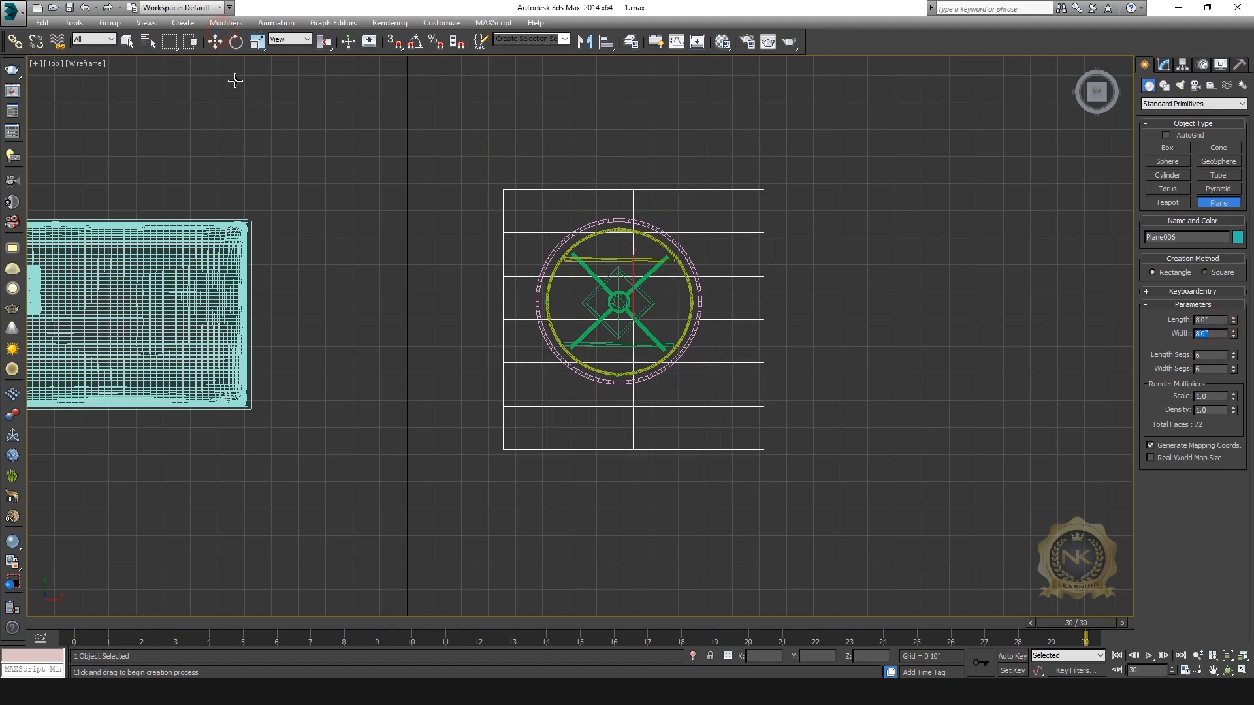
Move the plane in the top view so that it is centred on the round table.
{"action": "left_click", "coordinate": [215, 42]}
{"action": "scroll", "coordinate": [646, 322], "scroll_direction": "up", "scroll_amount": 5}
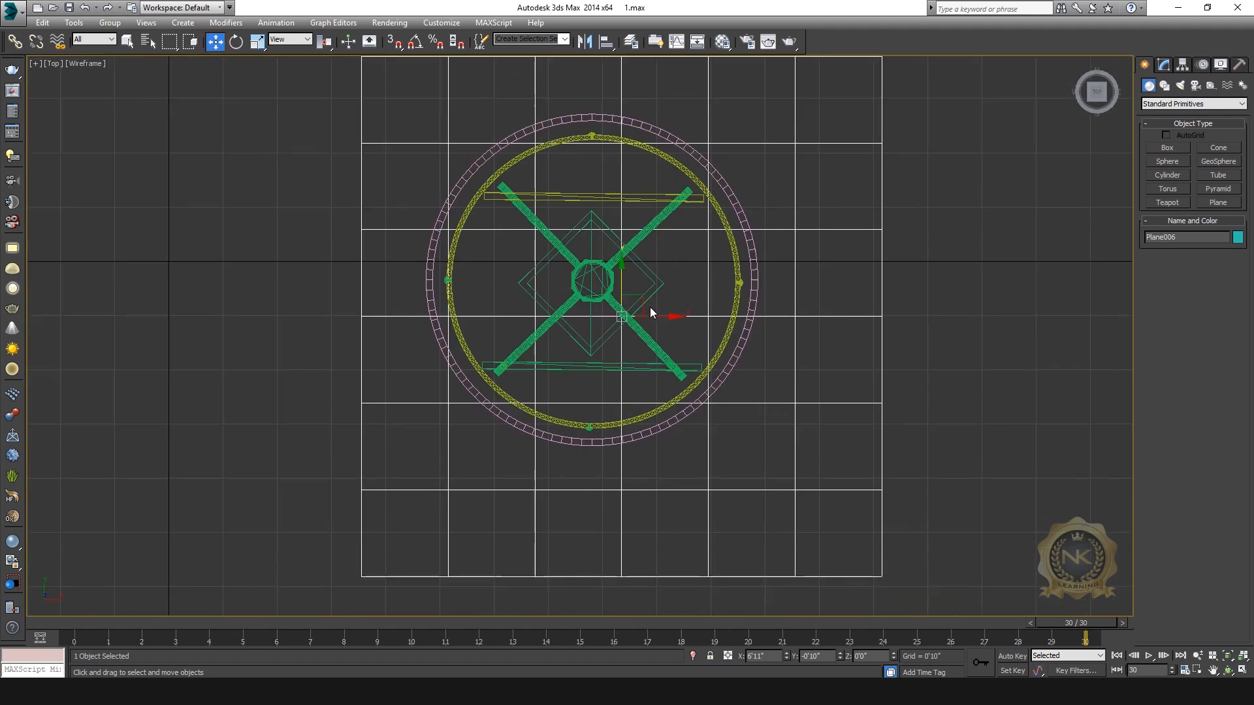
{"action": "scroll", "coordinate": [621, 317], "scroll_direction": "down", "scroll_amount": 1}
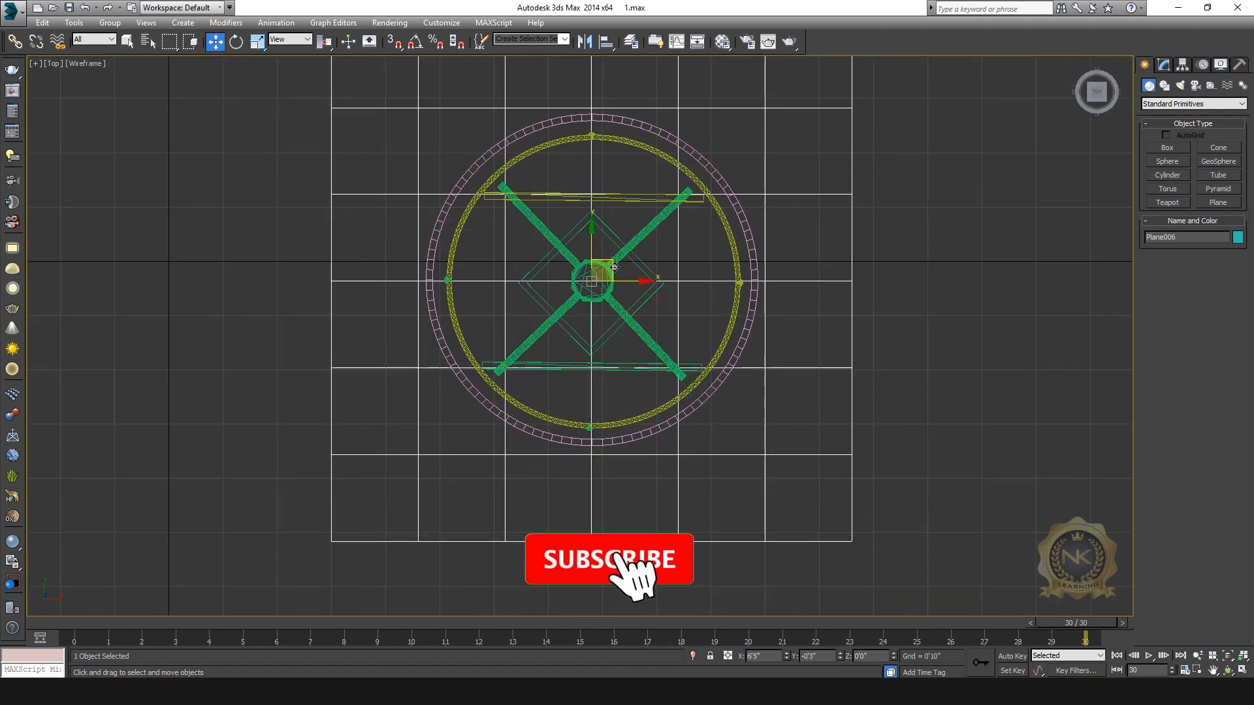
Raise the plane in the front view to hover above the tabletop, at a height of about 5'10".
{"action": "key", "text": "alt+w"}
{"action": "right_click", "coordinate": [1014, 191]}
{"action": "key", "text": "alt+w"}
{"action": "scroll", "coordinate": [805, 231], "scroll_direction": "up", "scroll_amount": 5}
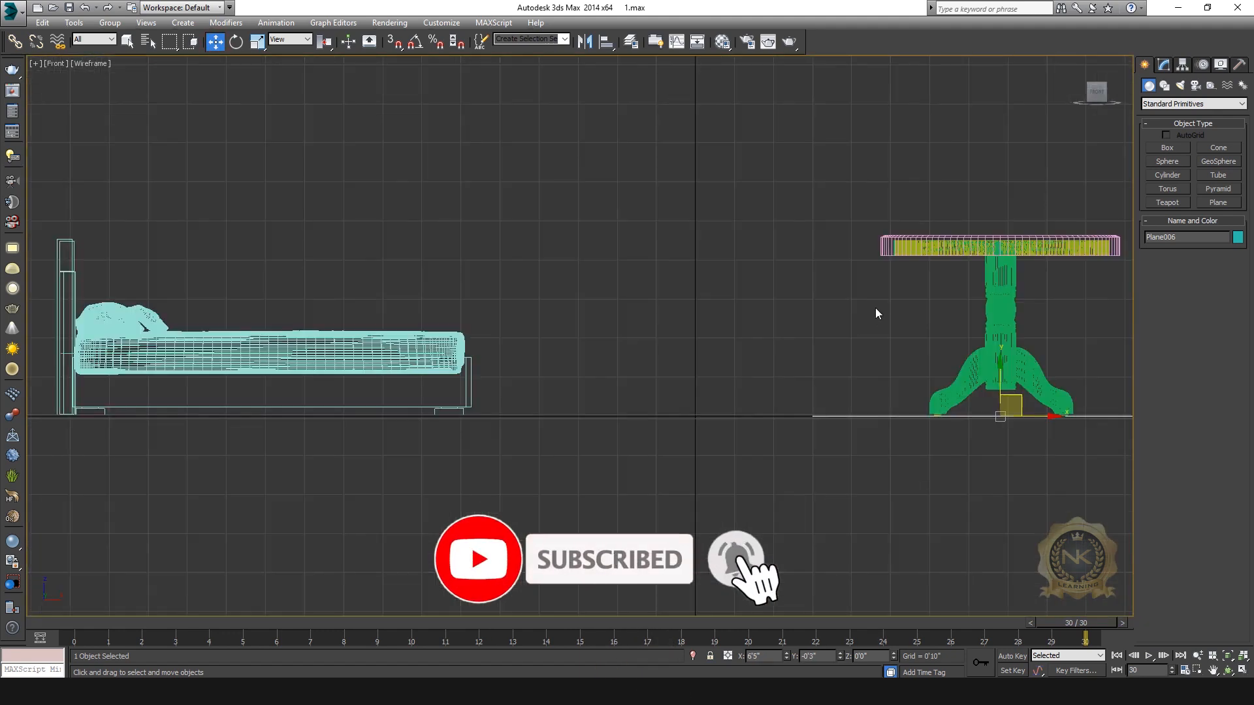
{"action": "middle_click_drag", "start_coordinate": [873, 316], "coordinate": [633, 343]}
{"action": "left_click_drag", "start_coordinate": [645, 378], "coordinate": [646, 105]}
Set the plane's length and width segments to 100 each, working in the perspective view.
{"action": "key", "text": "alt+w"}
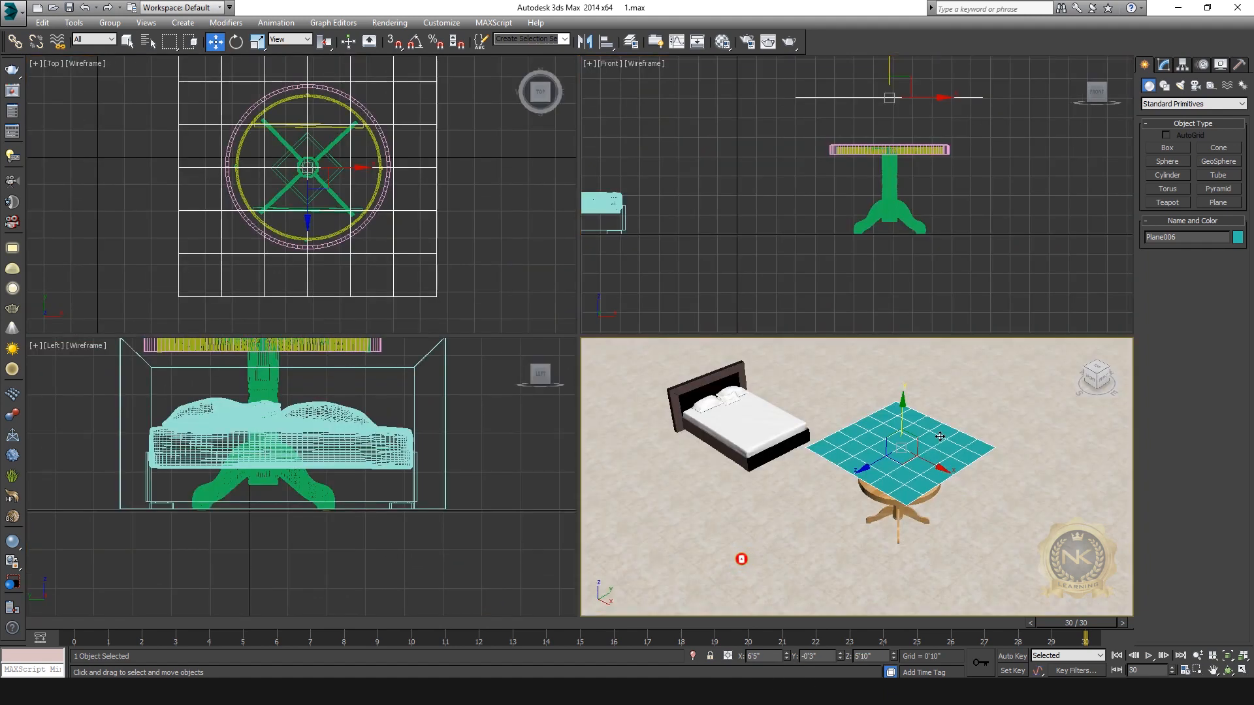
{"action": "right_click", "coordinate": [1052, 398]}
{"action": "key", "text": "alt+w"}
{"action": "scroll", "coordinate": [856, 325], "scroll_direction": "up", "scroll_amount": 5}
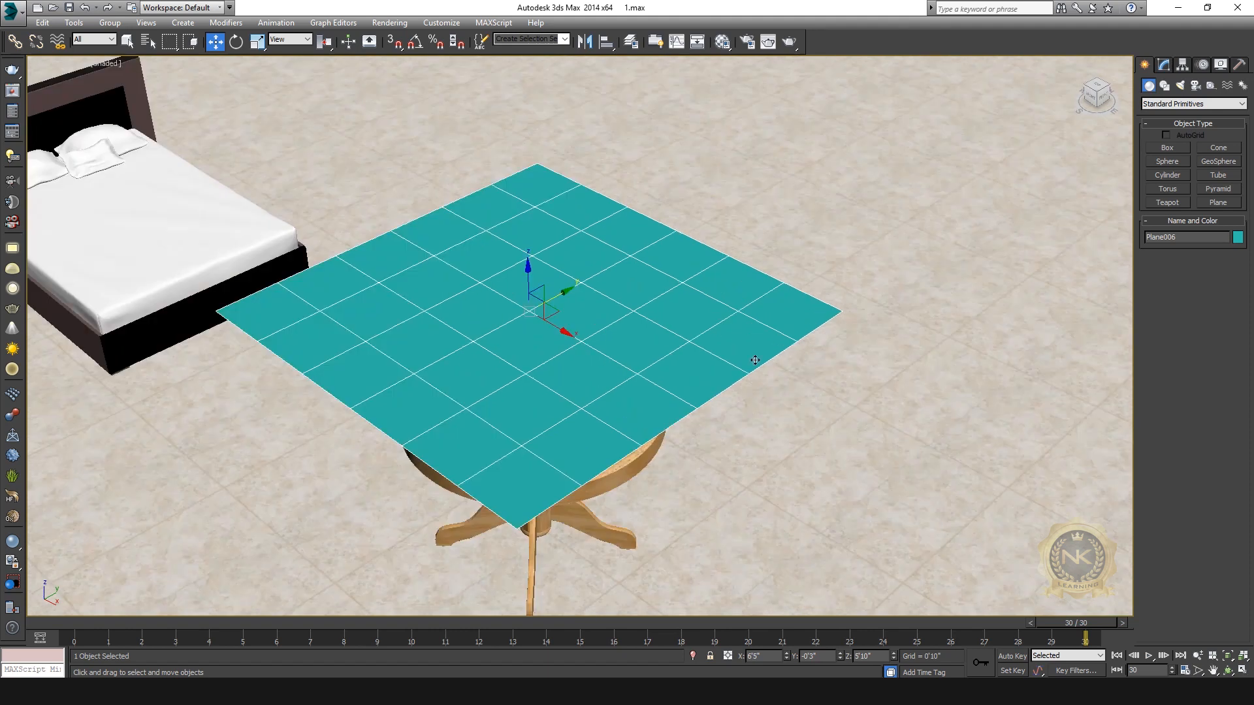
{"action": "left_click", "coordinate": [1163, 65]}
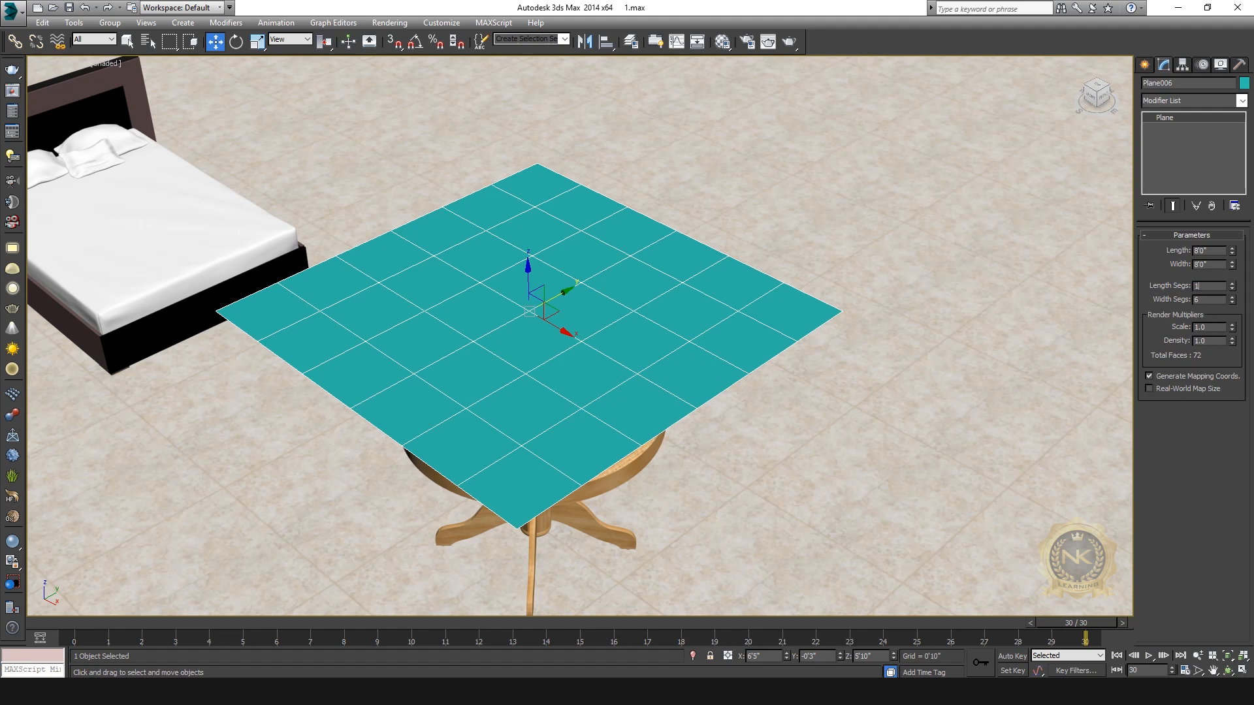
{"action": "type", "text": "00"}
{"action": "key", "text": "Return"}
{"action": "type", "text": "1000"}
{"action": "key", "text": "Return"}
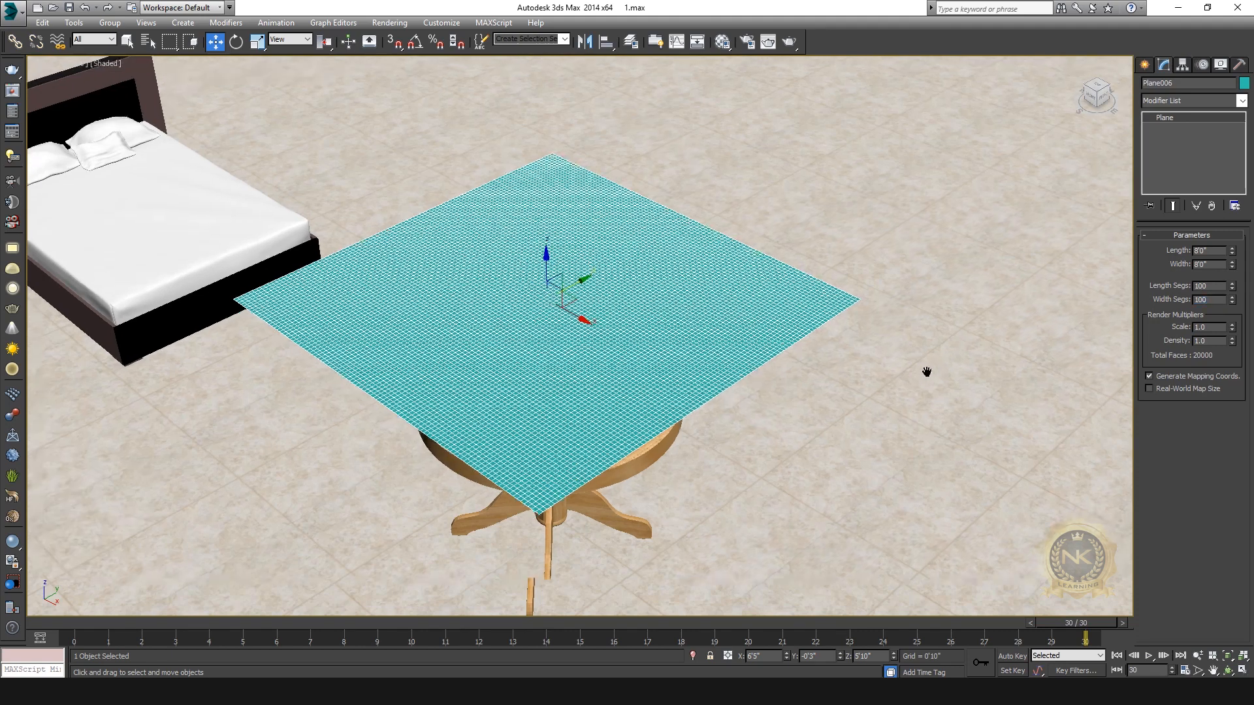
Examine the subdivided plane above the table up close, from several angles and from the front.
{"action": "scroll", "coordinate": [670, 416], "scroll_direction": "up", "scroll_amount": 5}
{"action": "scroll", "coordinate": [728, 389], "scroll_direction": "down", "scroll_amount": 5}
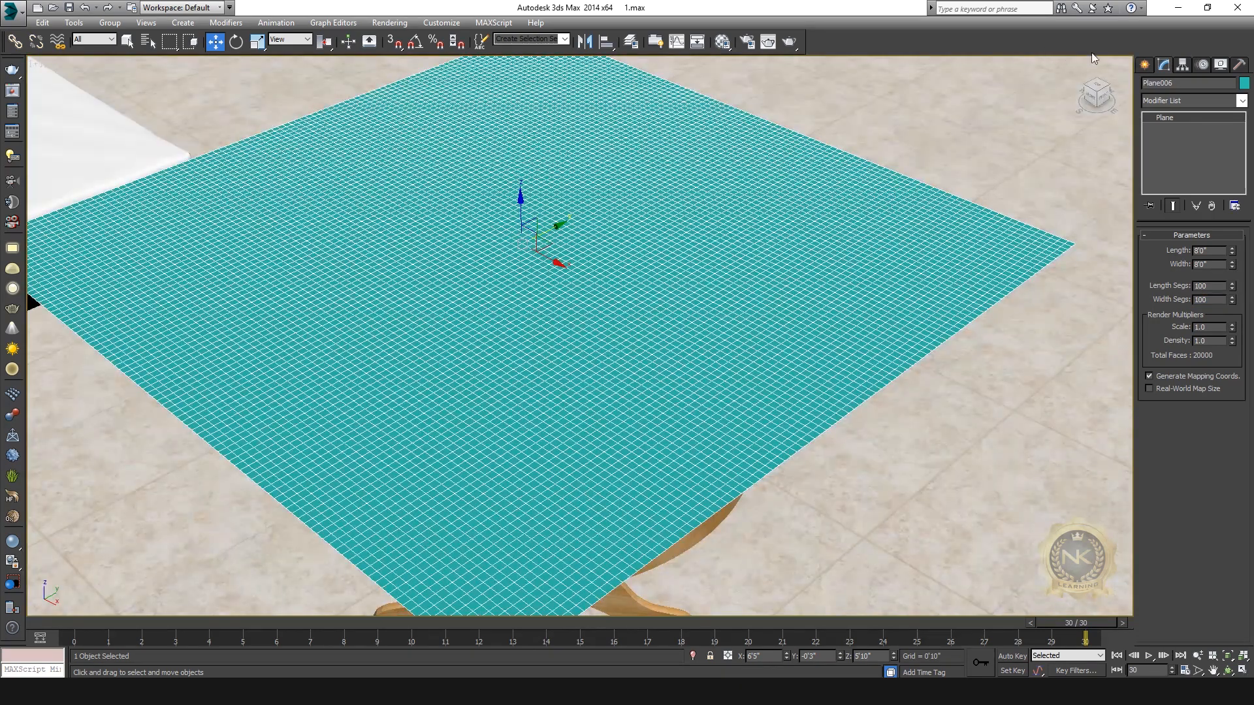
{"action": "scroll", "coordinate": [797, 288], "scroll_direction": "down", "scroll_amount": 5}
{"action": "middle_click_drag", "start_coordinate": [798, 344], "coordinate": [762, 333], "text": "alt"}
{"action": "scroll", "coordinate": [835, 342], "scroll_direction": "up", "scroll_amount": 5}
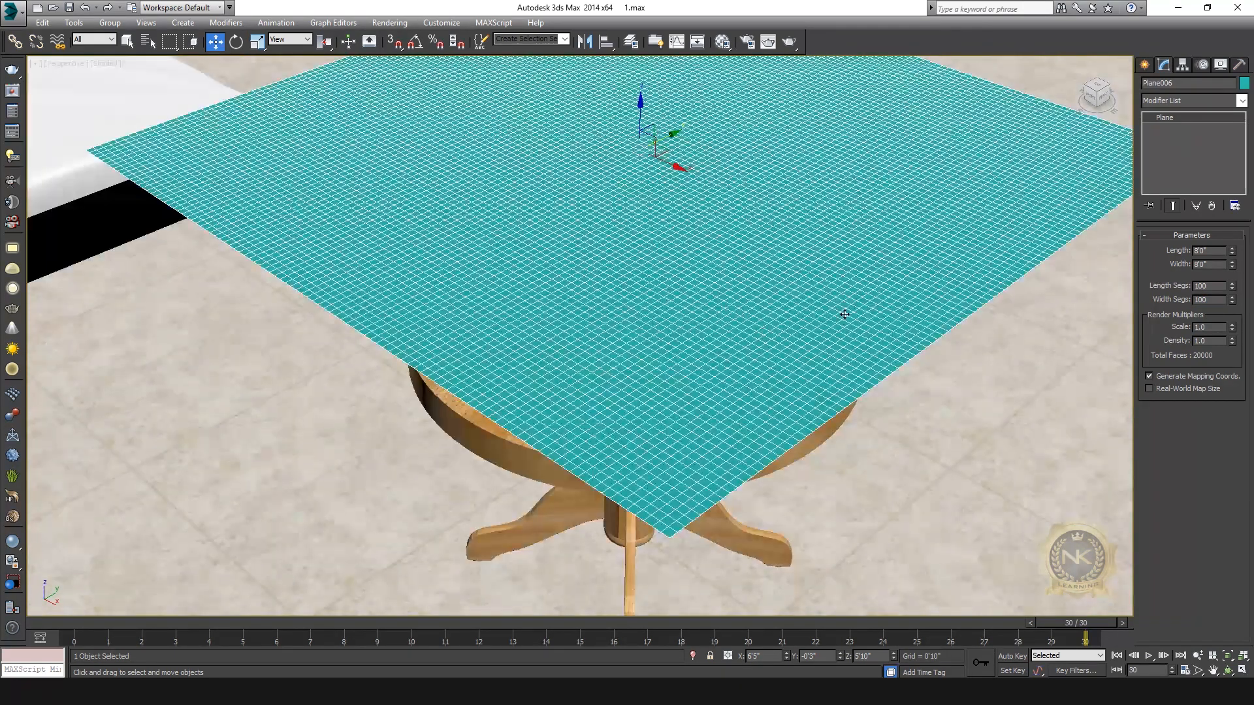
{"action": "scroll", "coordinate": [844, 314], "scroll_direction": "down", "scroll_amount": 5}
{"action": "scroll", "coordinate": [849, 335], "scroll_direction": "up", "scroll_amount": 2}
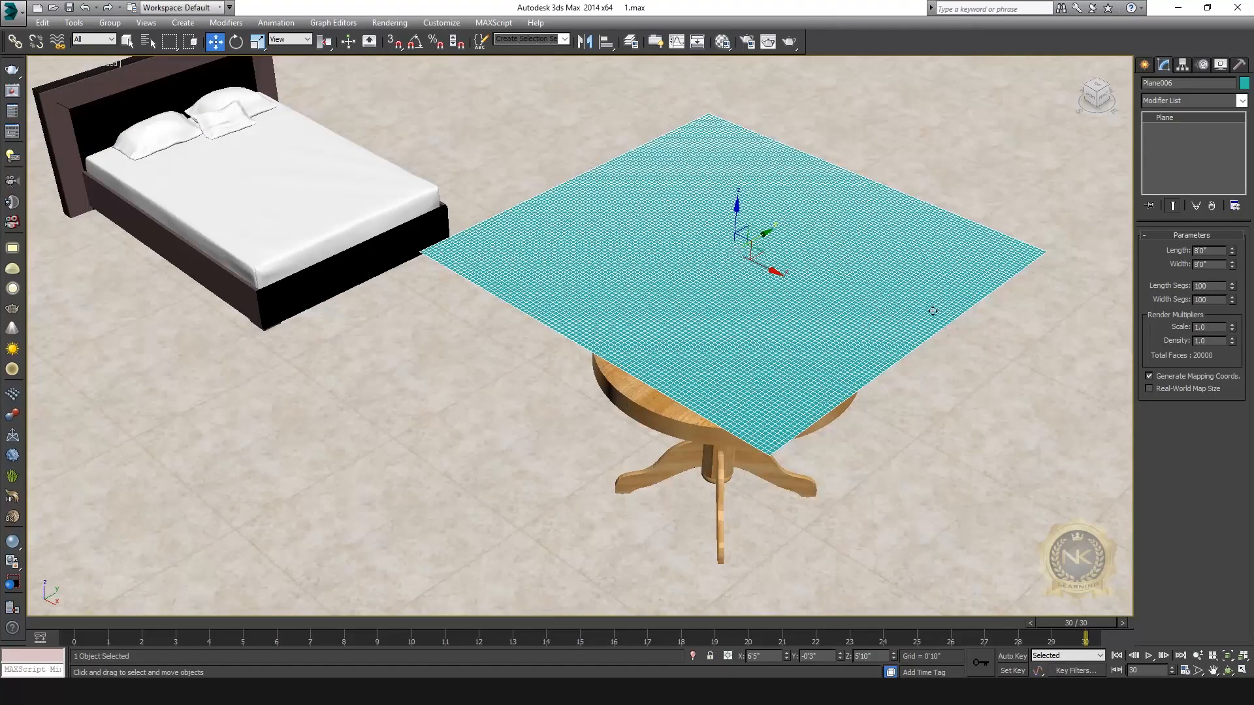
{"action": "middle_click_drag", "start_coordinate": [933, 311], "coordinate": [905, 314], "text": "alt"}
{"action": "middle_click_drag", "start_coordinate": [808, 260], "coordinate": [799, 255]}
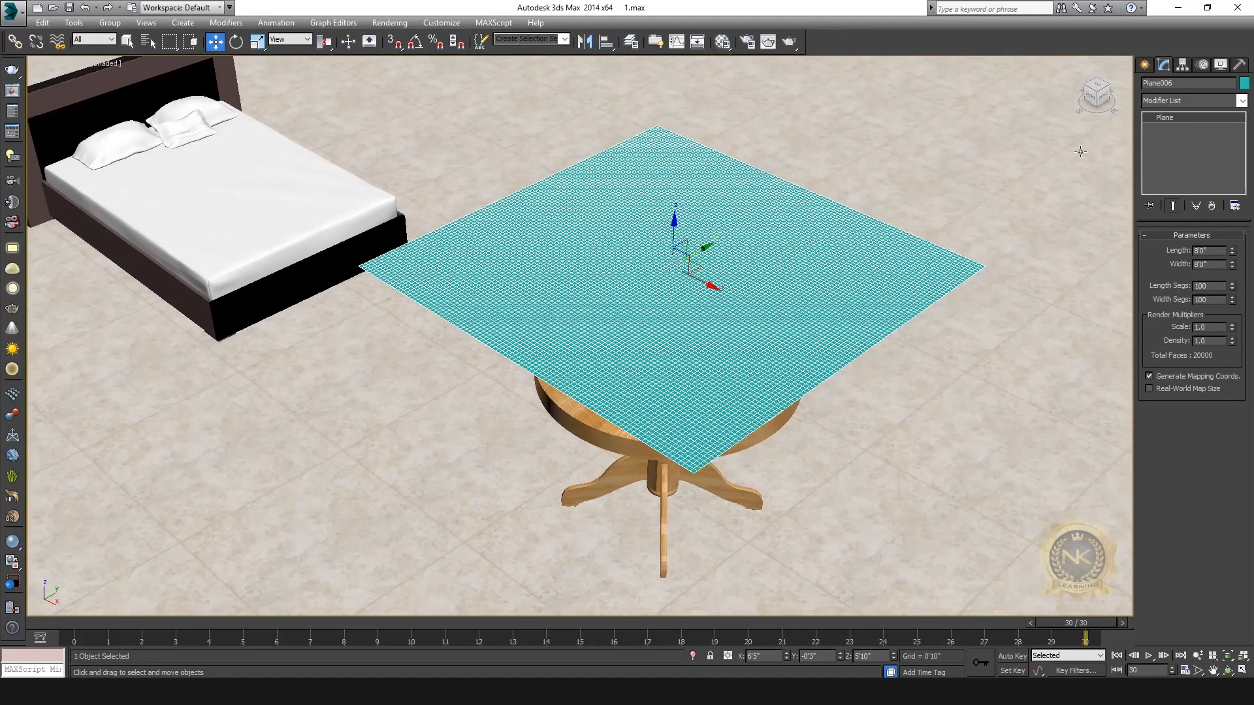
{"action": "left_click", "coordinate": [1089, 94]}
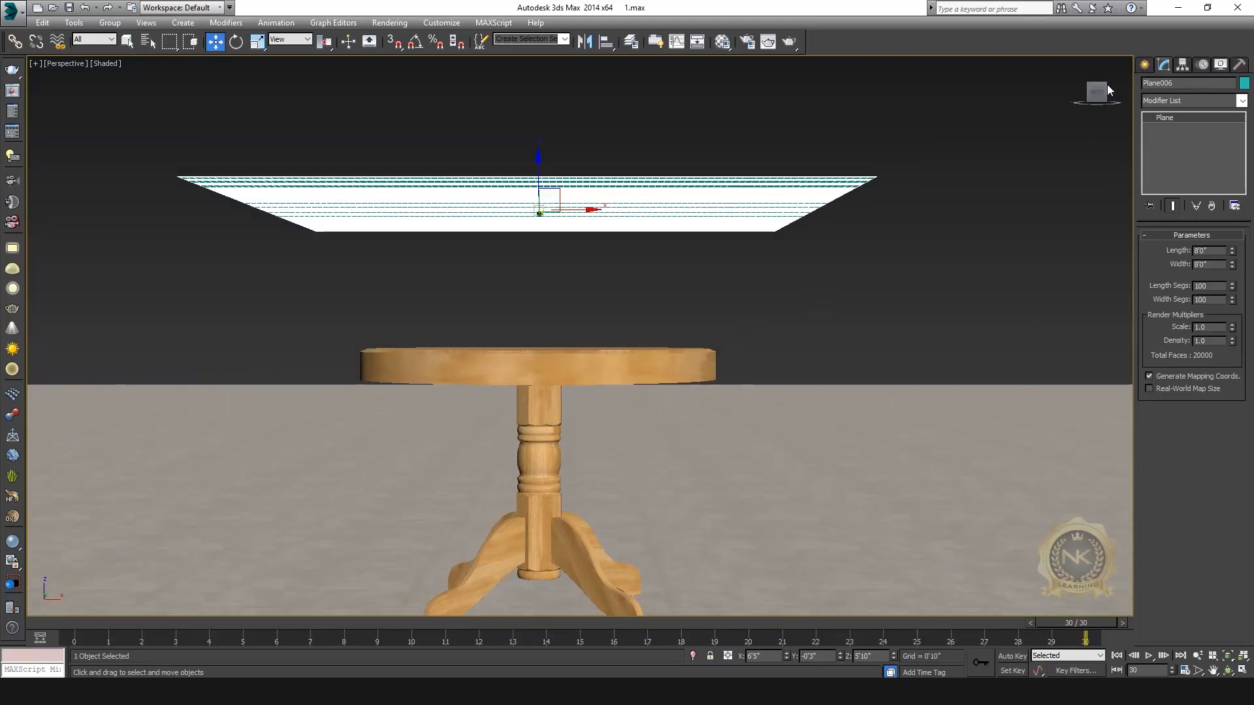
{"action": "left_click", "coordinate": [1103, 85]}
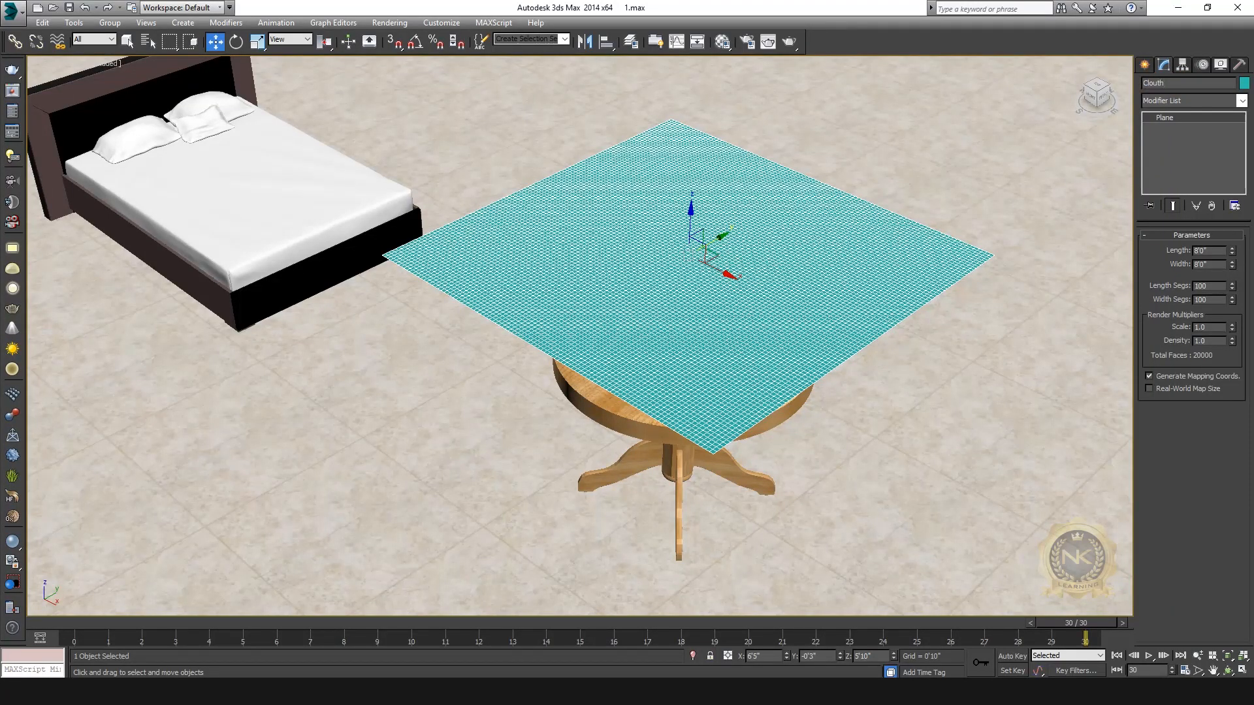
Rename the plane above the table to "Clouth 01".
{"action": "left_click", "coordinate": [930, 136]}
{"action": "middle_click_drag", "start_coordinate": [747, 311], "coordinate": [745, 294]}
{"action": "left_click", "coordinate": [705, 294]}
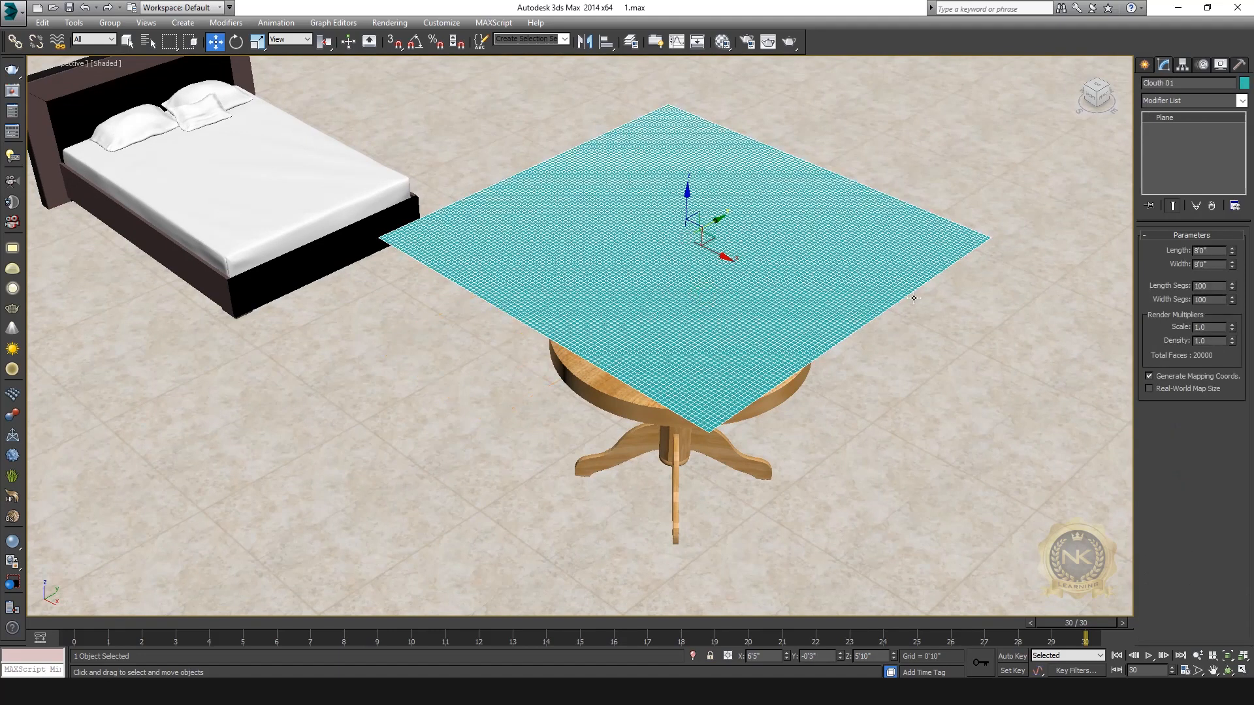
{"action": "middle_click_drag", "start_coordinate": [886, 268], "coordinate": [892, 260]}
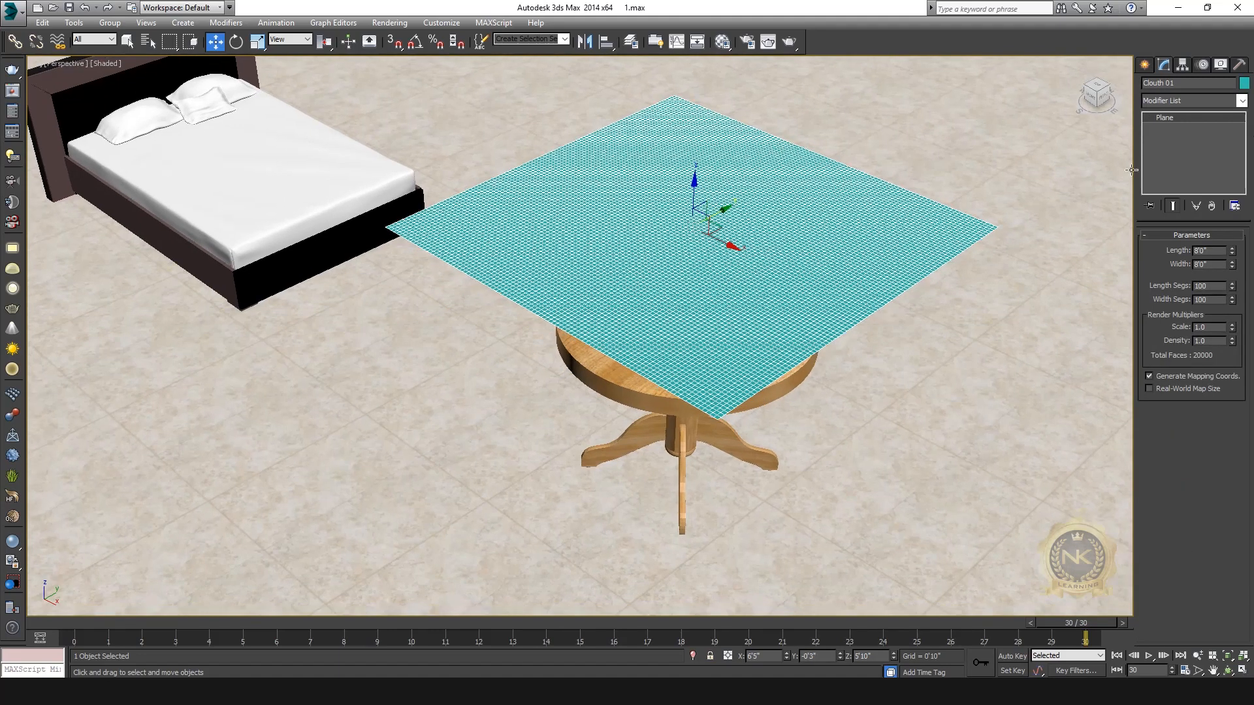
Change the object colour of Clouth 01 to red.
{"action": "left_click", "coordinate": [1242, 102]}
{"action": "left_click", "coordinate": [1243, 105]}
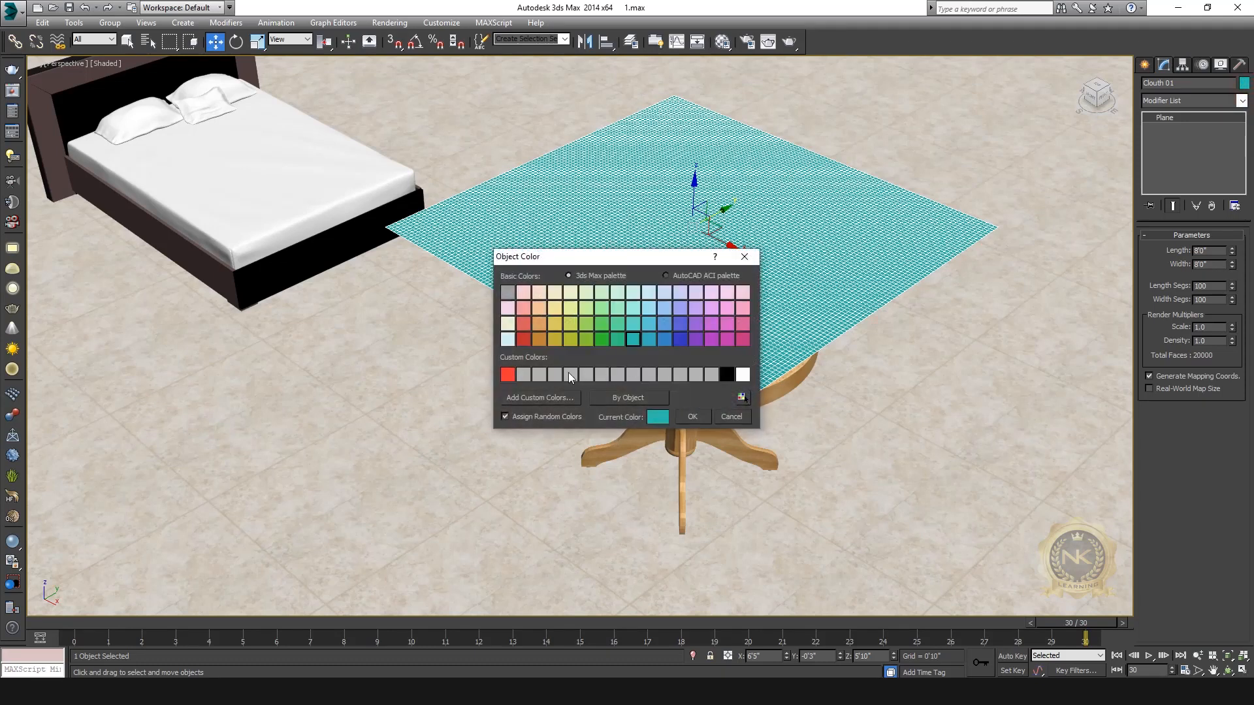
{"action": "left_click", "coordinate": [508, 375]}
{"action": "left_click", "coordinate": [687, 419]}
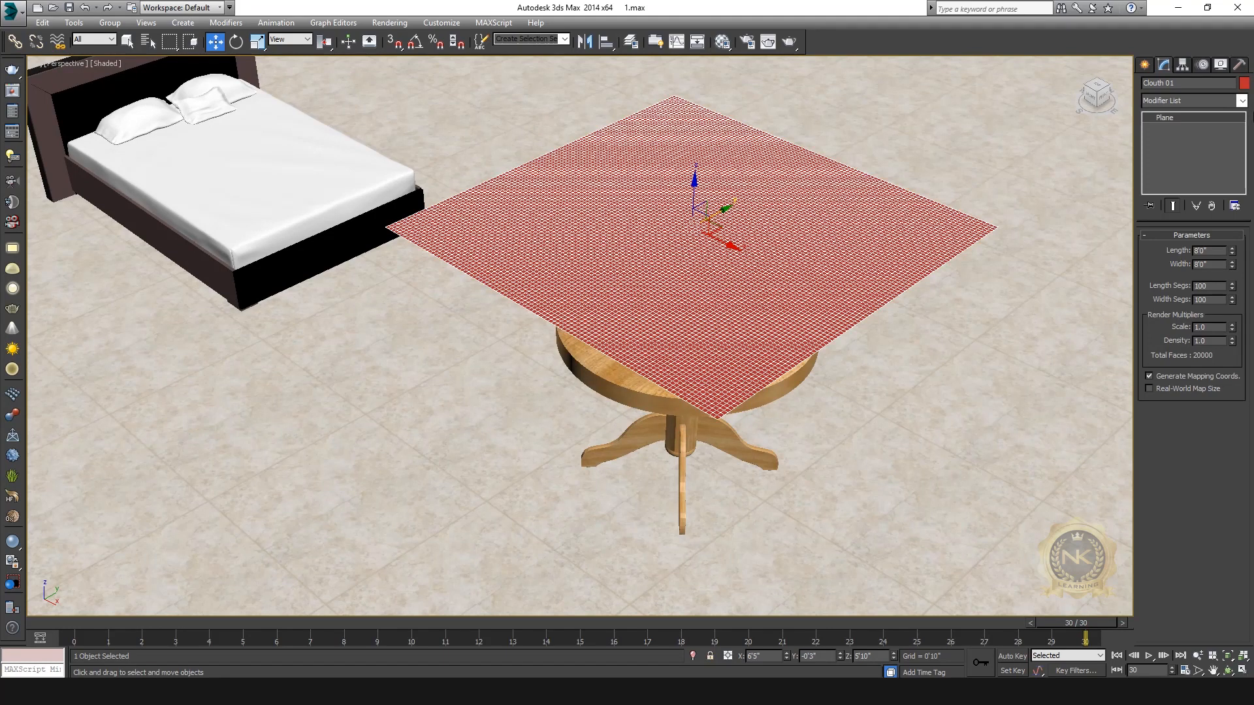
{"action": "left_click", "coordinate": [985, 292]}
{"action": "left_click", "coordinate": [705, 266]}
{"action": "left_click", "coordinate": [1241, 101]}
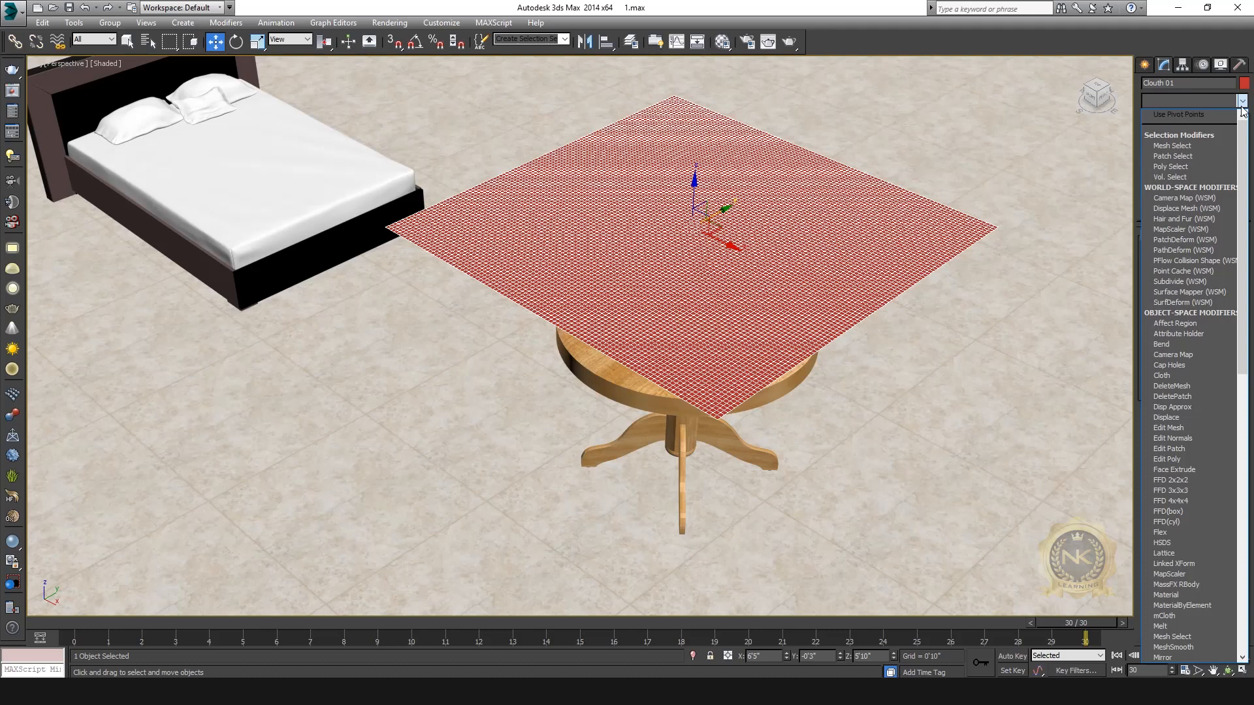
{"action": "type", "text": "c"}
{"action": "key", "text": "Escape"}
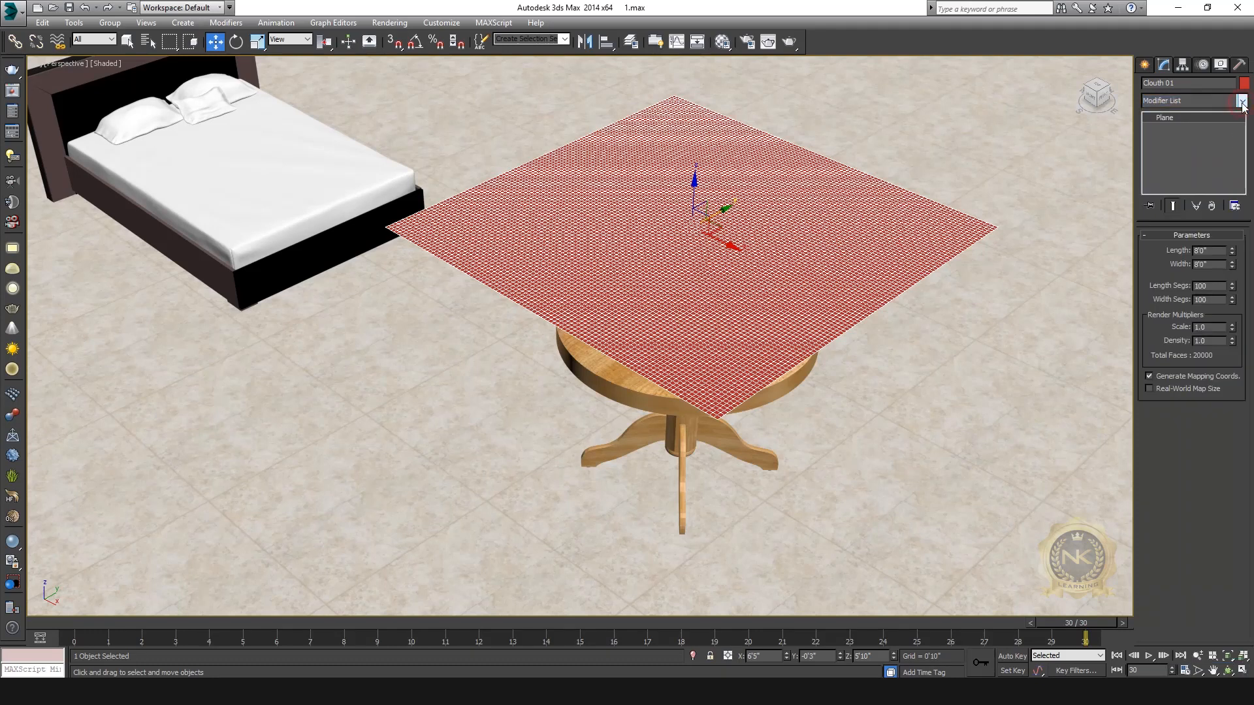
Apply the Cloth modifier to Clouth 01.
{"action": "left_click", "coordinate": [1242, 100]}
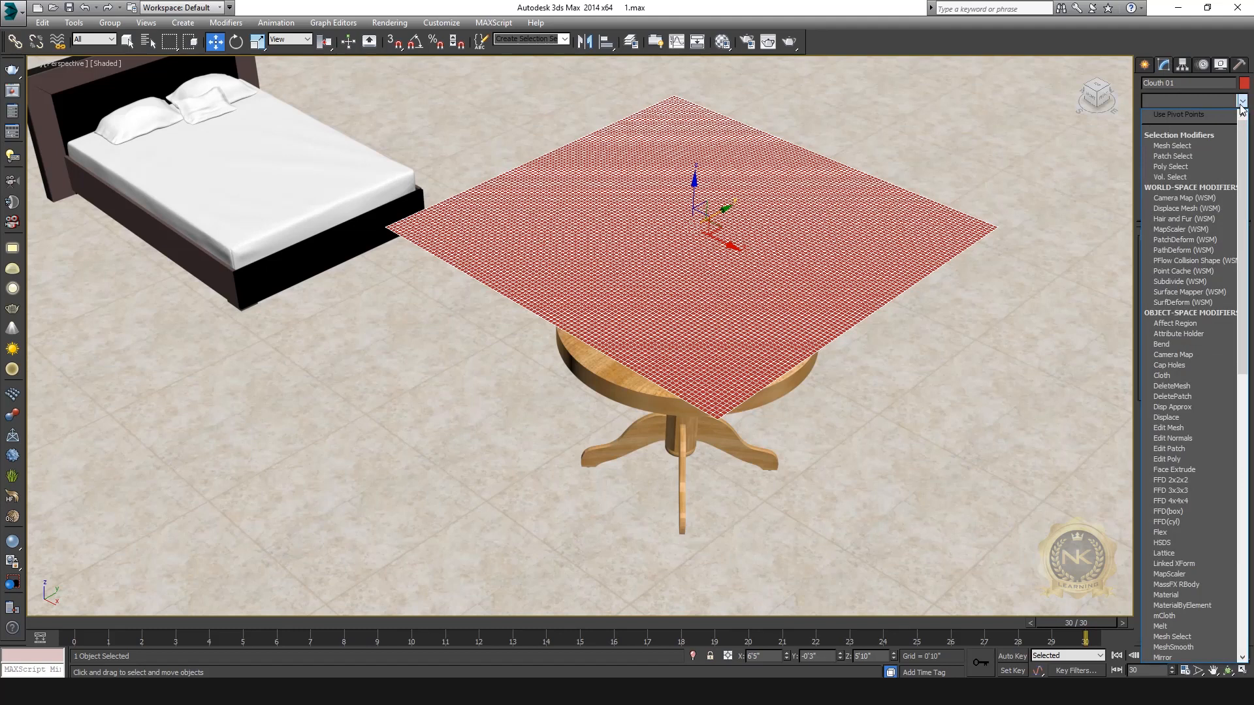
{"action": "type", "text": "cl"}
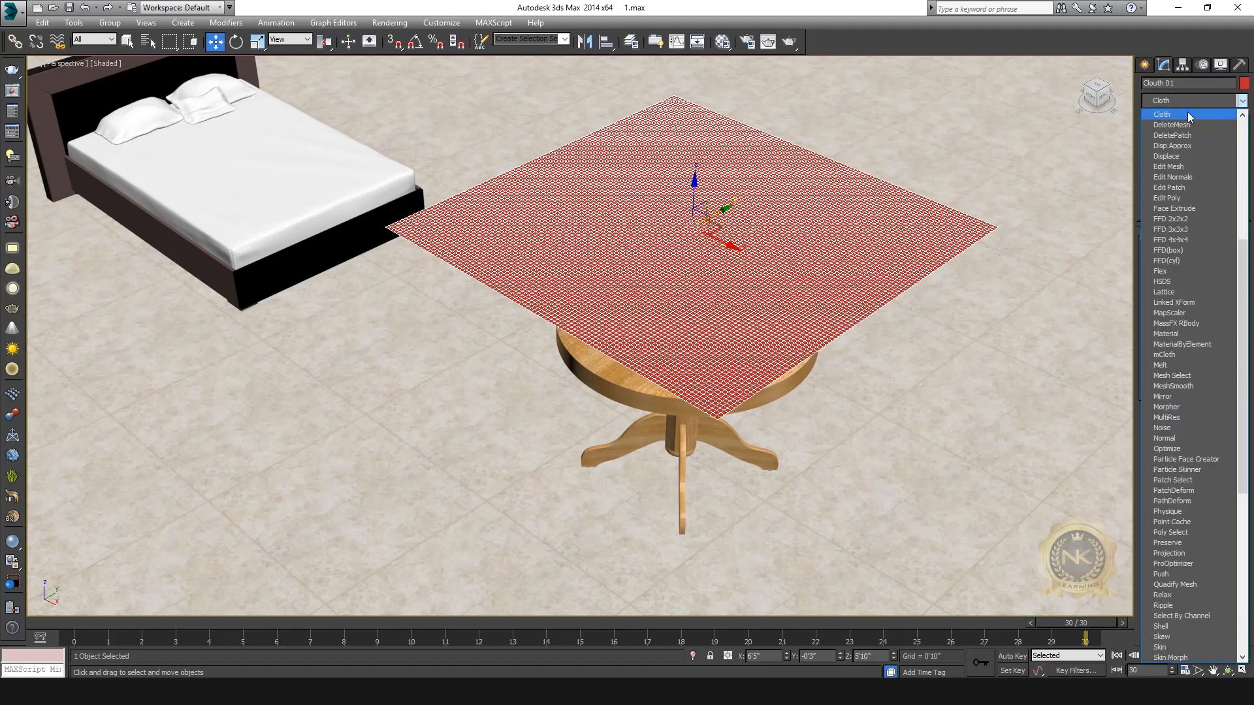
{"action": "left_click", "coordinate": [1188, 115]}
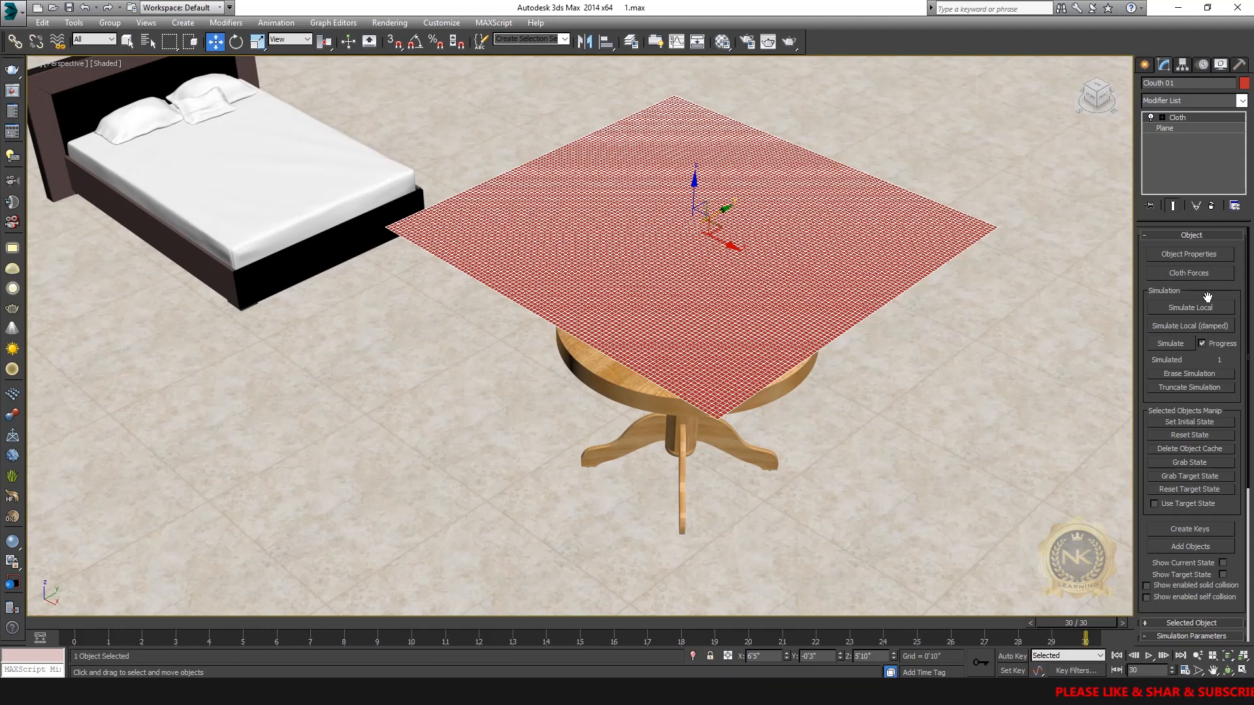
Add the Table Top object to the cloth simulation of Clouth 01 through its object properties.
{"action": "left_click", "coordinate": [1189, 257]}
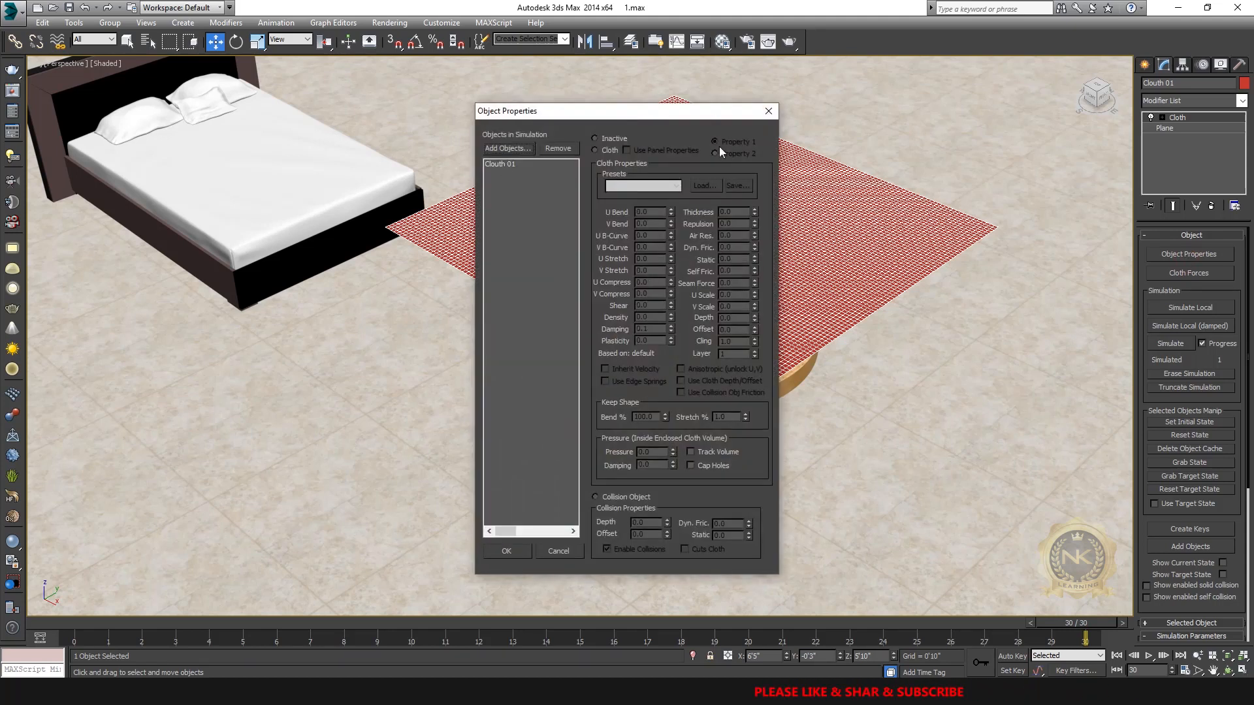
{"action": "left_click", "coordinate": [507, 164]}
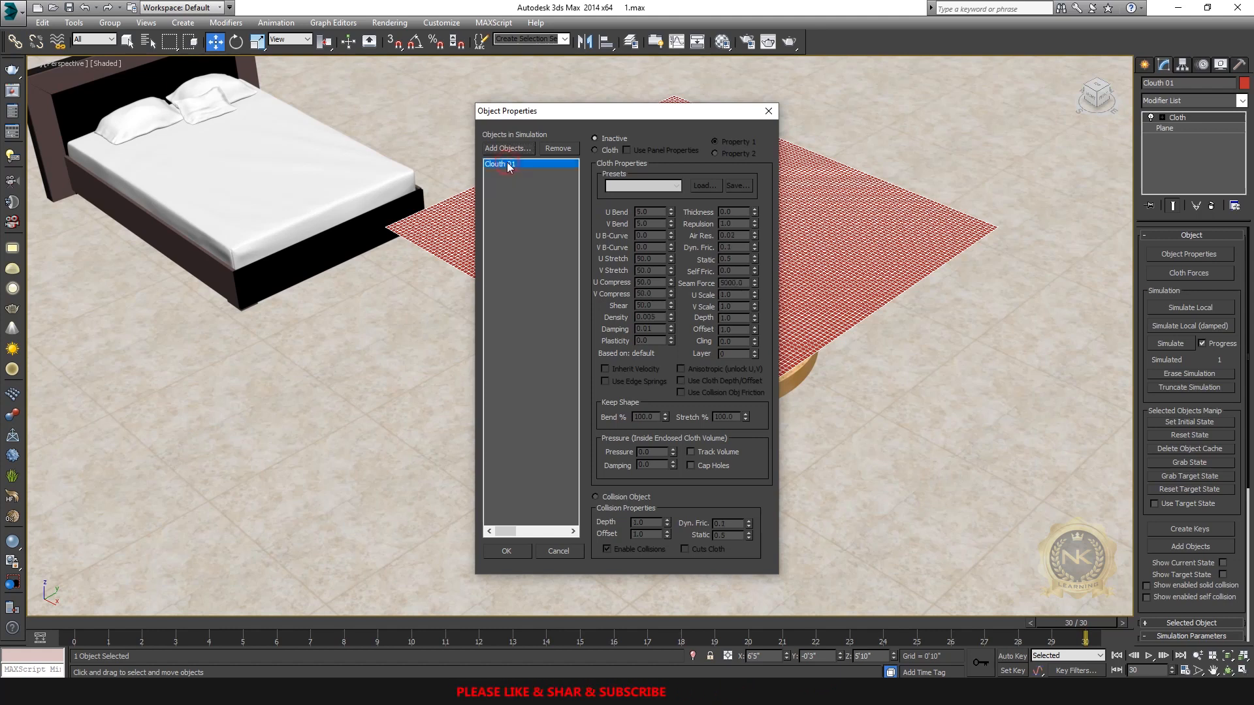
{"action": "left_click", "coordinate": [512, 148]}
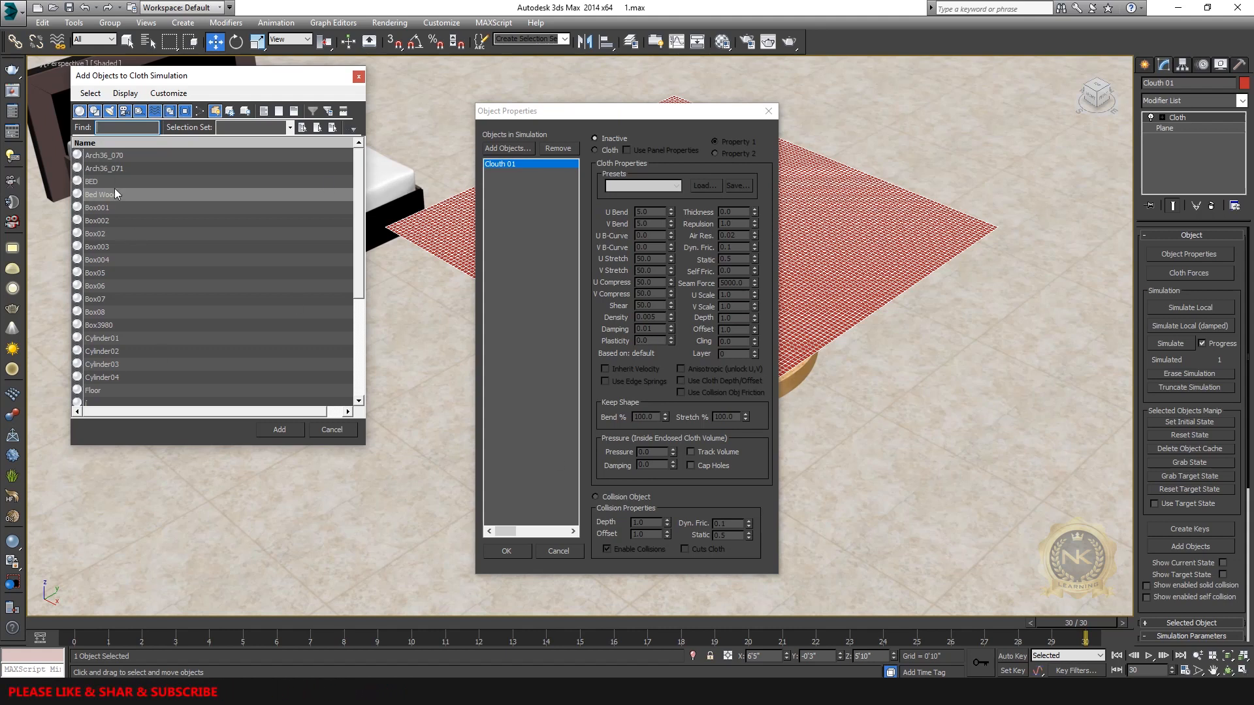
{"action": "scroll", "coordinate": [279, 262], "scroll_direction": "down", "scroll_amount": 4}
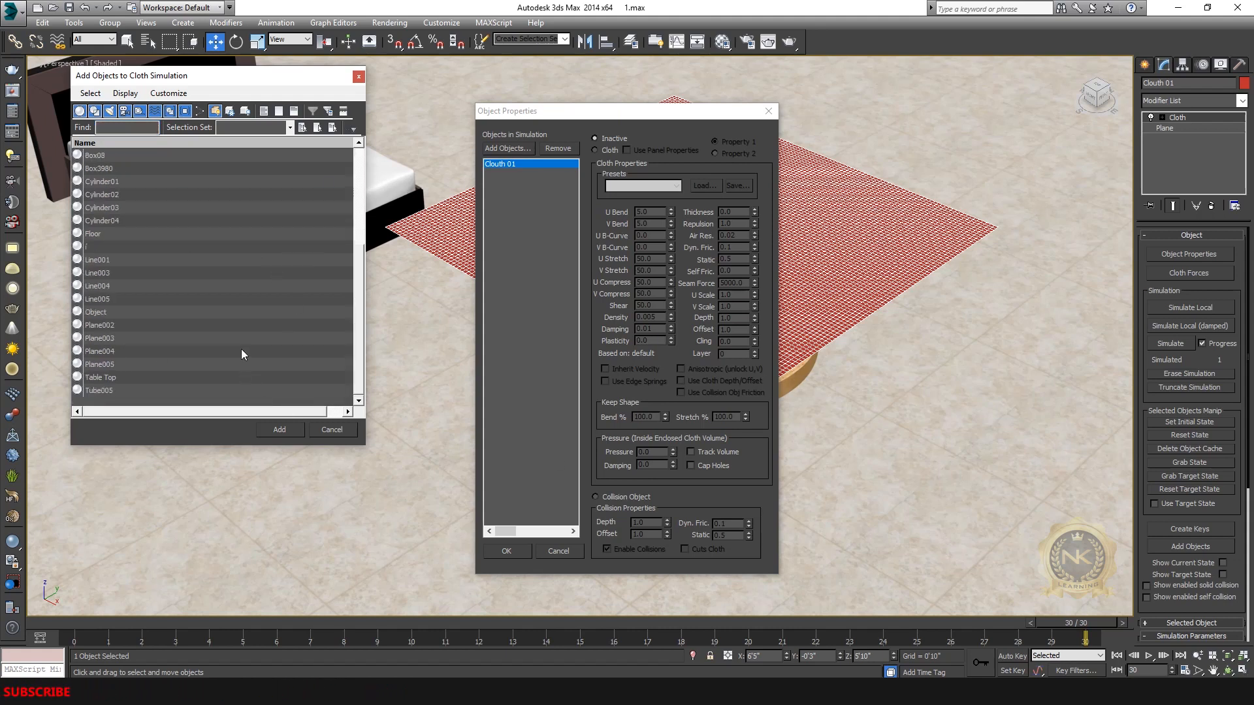
{"action": "left_click", "coordinate": [90, 377]}
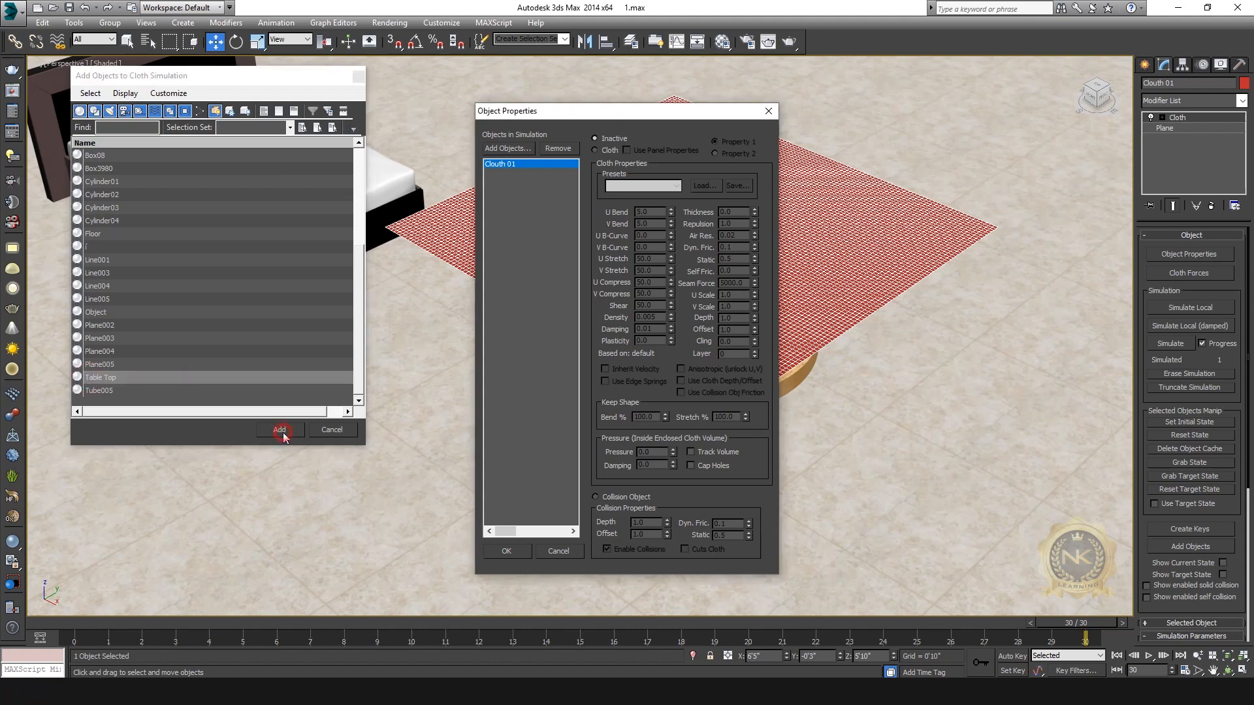
{"action": "left_click", "coordinate": [279, 429]}
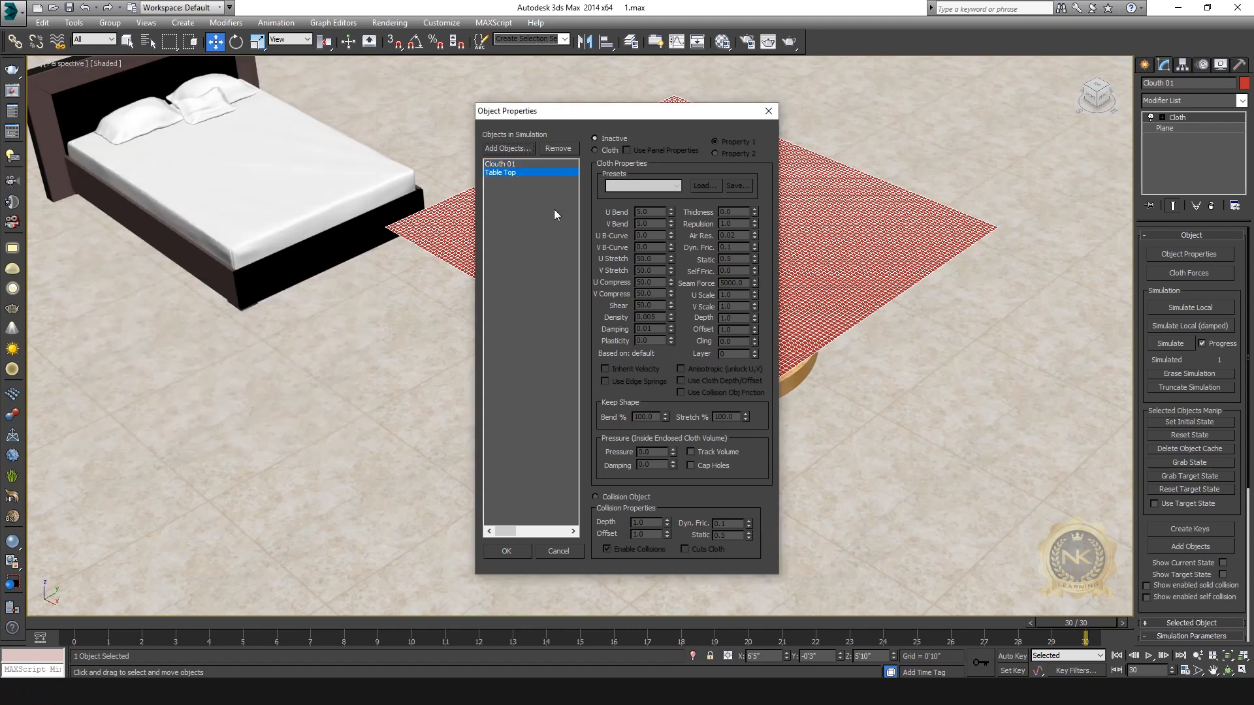
Define Clouth 01 as cloth and Table Top as a collision object in the simulation properties.
{"action": "left_click", "coordinate": [516, 164]}
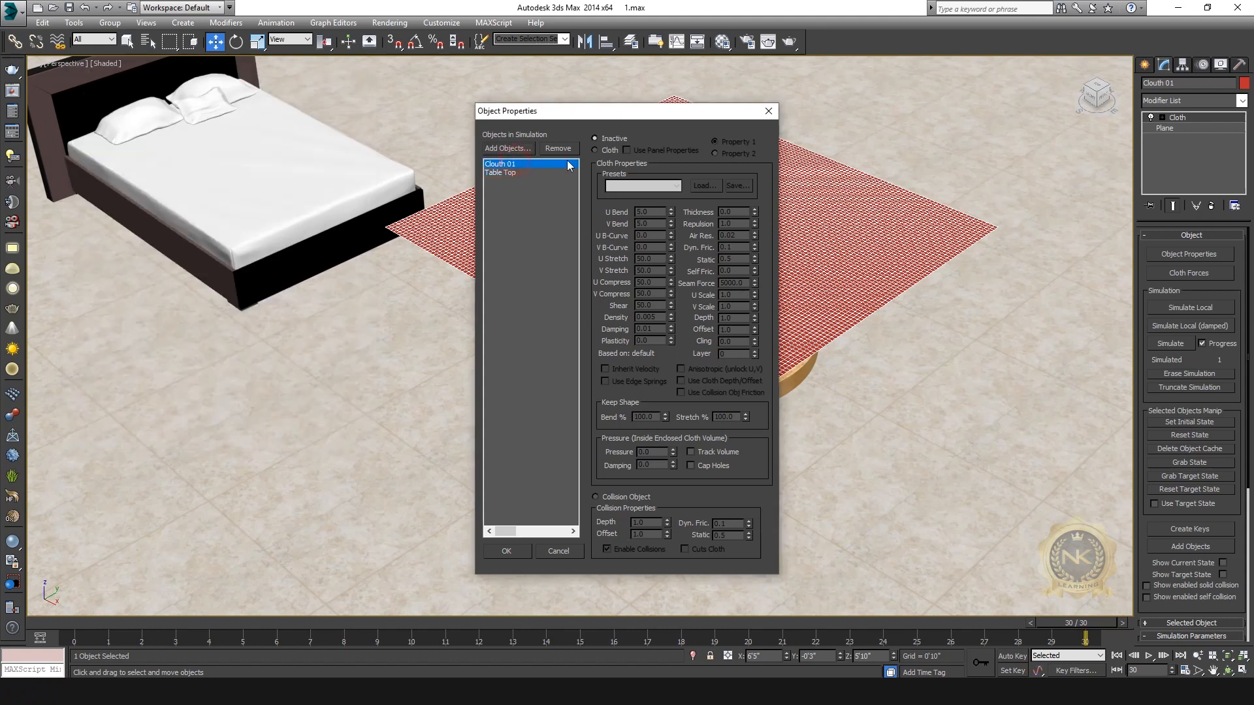
{"action": "left_click", "coordinate": [604, 151]}
{"action": "left_click", "coordinate": [507, 173]}
{"action": "left_click", "coordinate": [610, 498]}
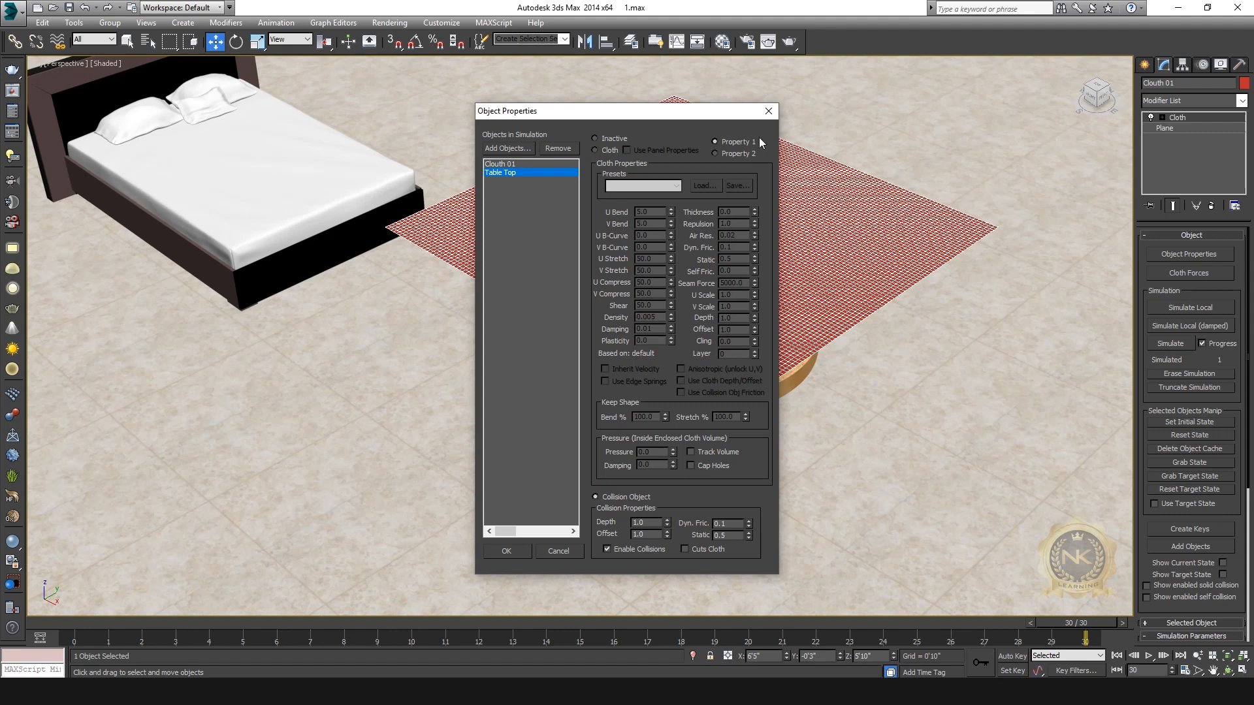
{"action": "left_click", "coordinate": [506, 551]}
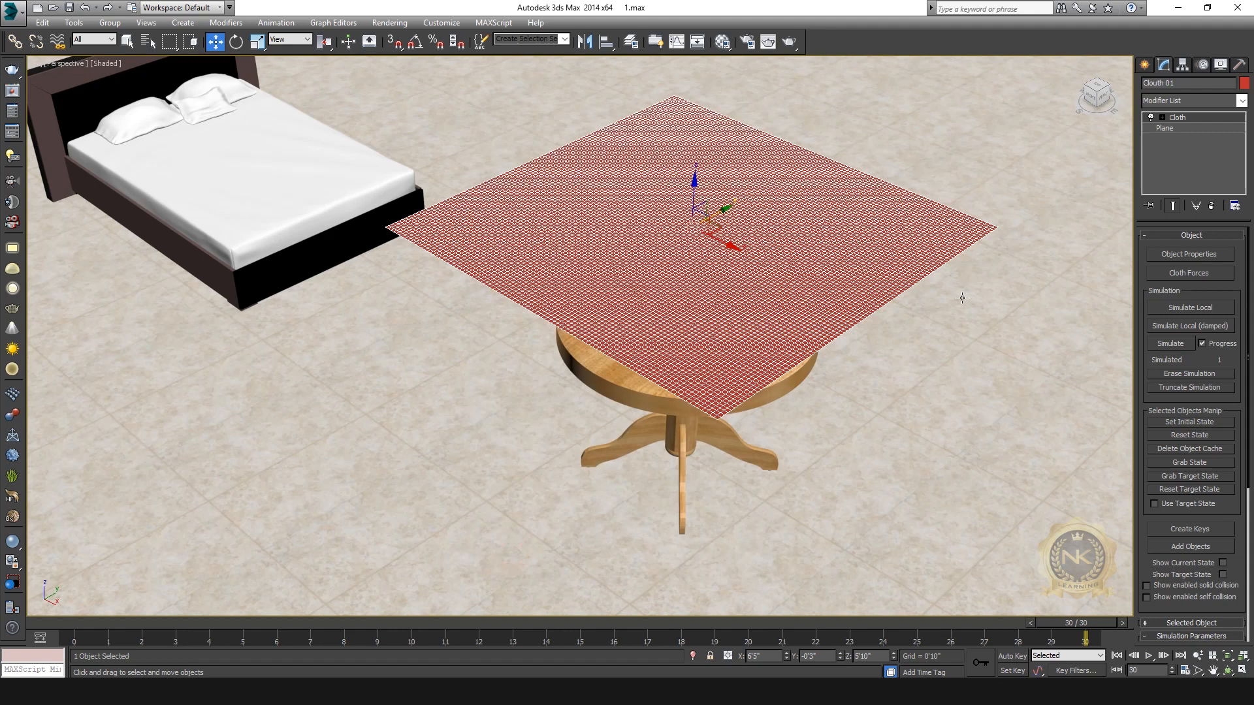
Select the round tabletop and examine its object name and its position beneath the cloth from a low angle.
{"action": "middle_click_drag", "start_coordinate": [818, 322], "coordinate": [814, 198]}
{"action": "scroll", "coordinate": [705, 282], "scroll_direction": "up", "scroll_amount": 3}
{"action": "left_click", "coordinate": [638, 226]}
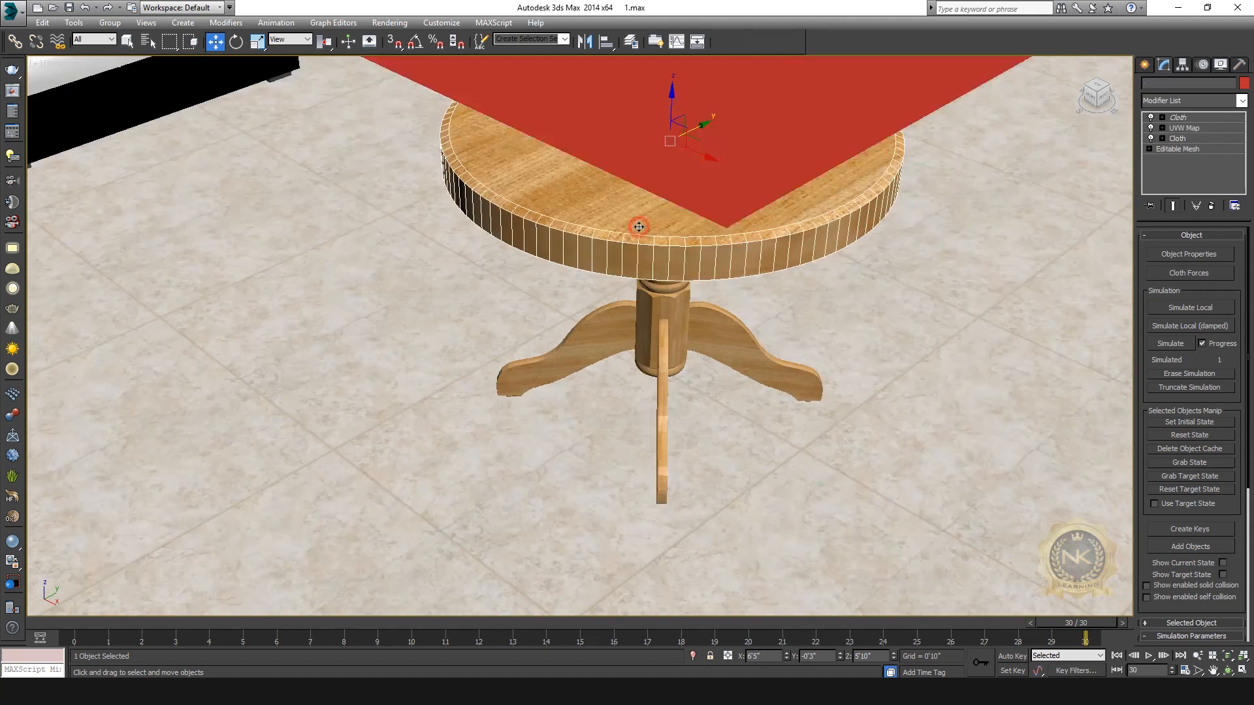
{"action": "left_click_drag", "start_coordinate": [1096, 98], "coordinate": [1094, 63]}
{"action": "middle_click_drag", "start_coordinate": [763, 77], "coordinate": [766, 198]}
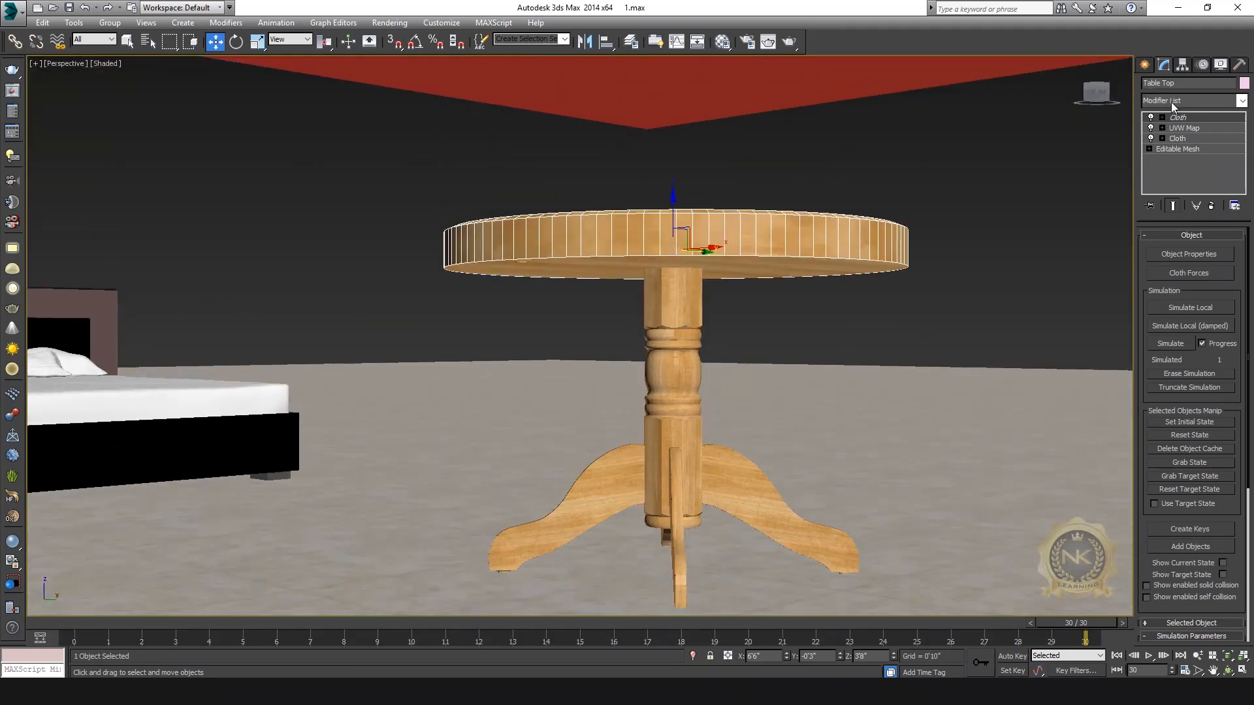
{"action": "left_click", "coordinate": [1190, 83]}
{"action": "left_click", "coordinate": [952, 230]}
{"action": "left_click", "coordinate": [871, 237]}
{"action": "middle_click_drag", "start_coordinate": [926, 184], "coordinate": [927, 244]}
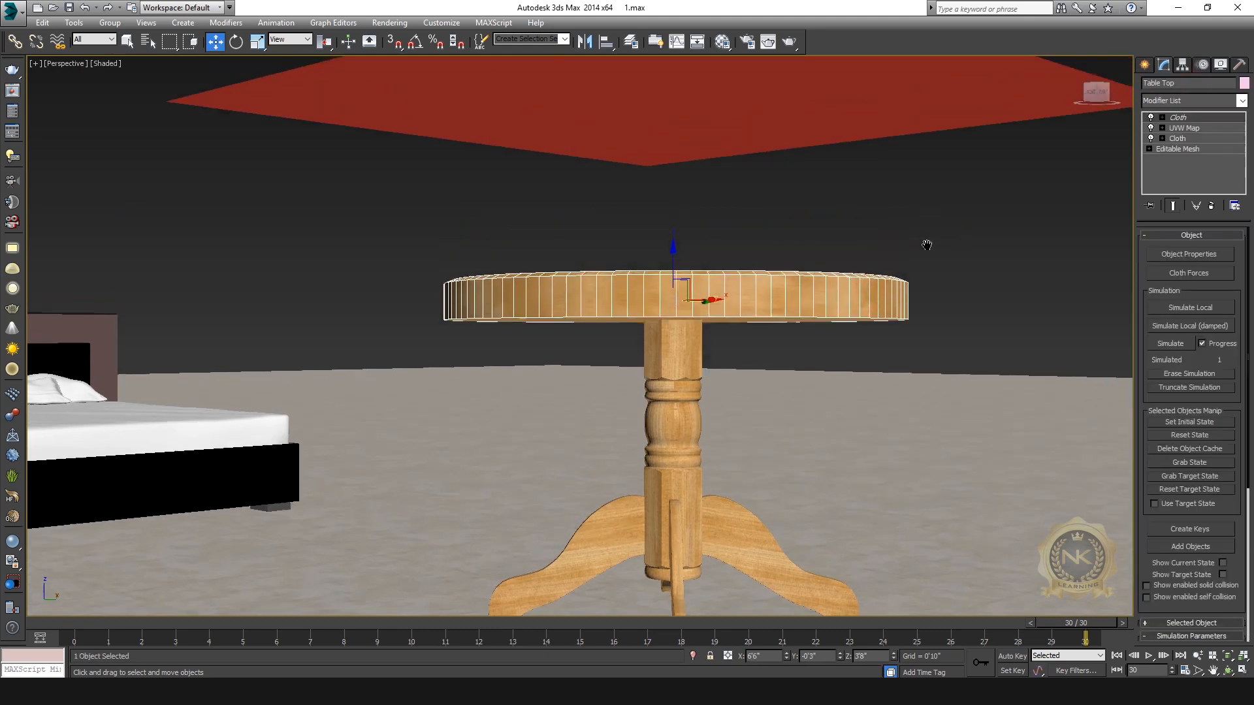
{"action": "left_click", "coordinate": [1100, 88]}
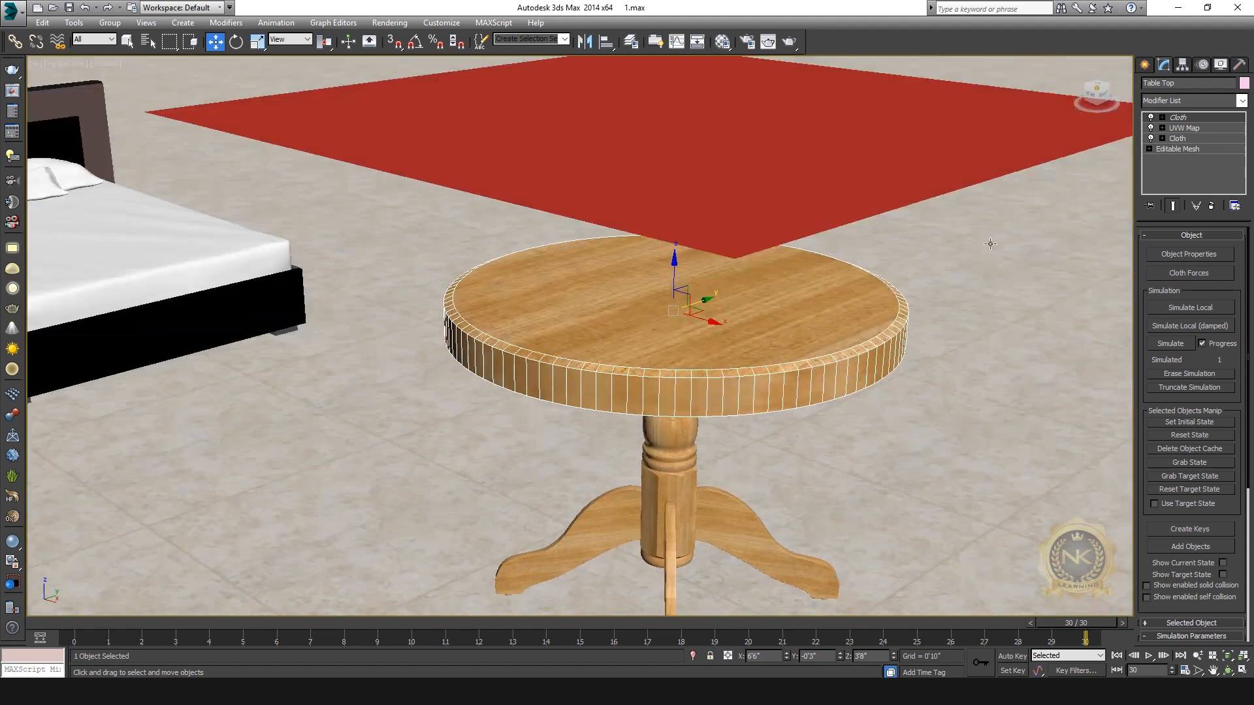
Select Clouth 01 and run the cloth simulation so that it drapes over the table.
{"action": "scroll", "coordinate": [900, 254], "scroll_direction": "down", "scroll_amount": 3}
{"action": "left_click", "coordinate": [863, 220]}
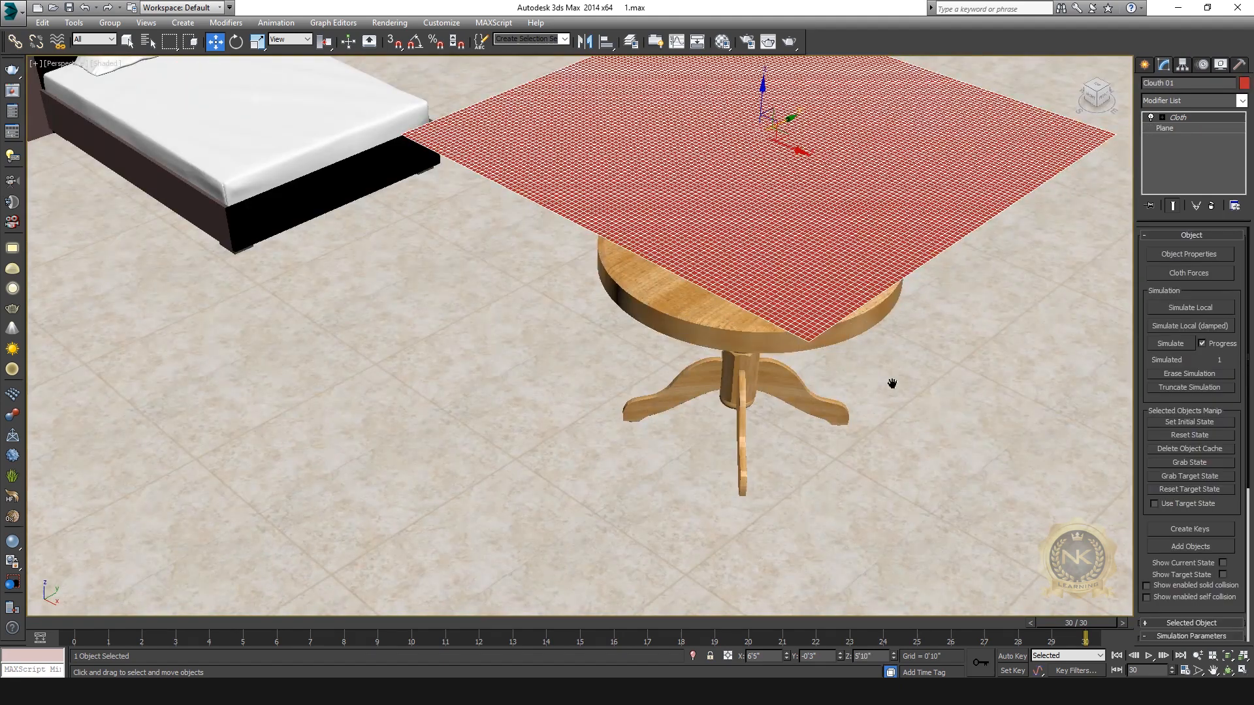
{"action": "middle_click_drag", "start_coordinate": [892, 384], "coordinate": [842, 415]}
{"action": "middle_click_drag", "start_coordinate": [823, 351], "coordinate": [809, 372]}
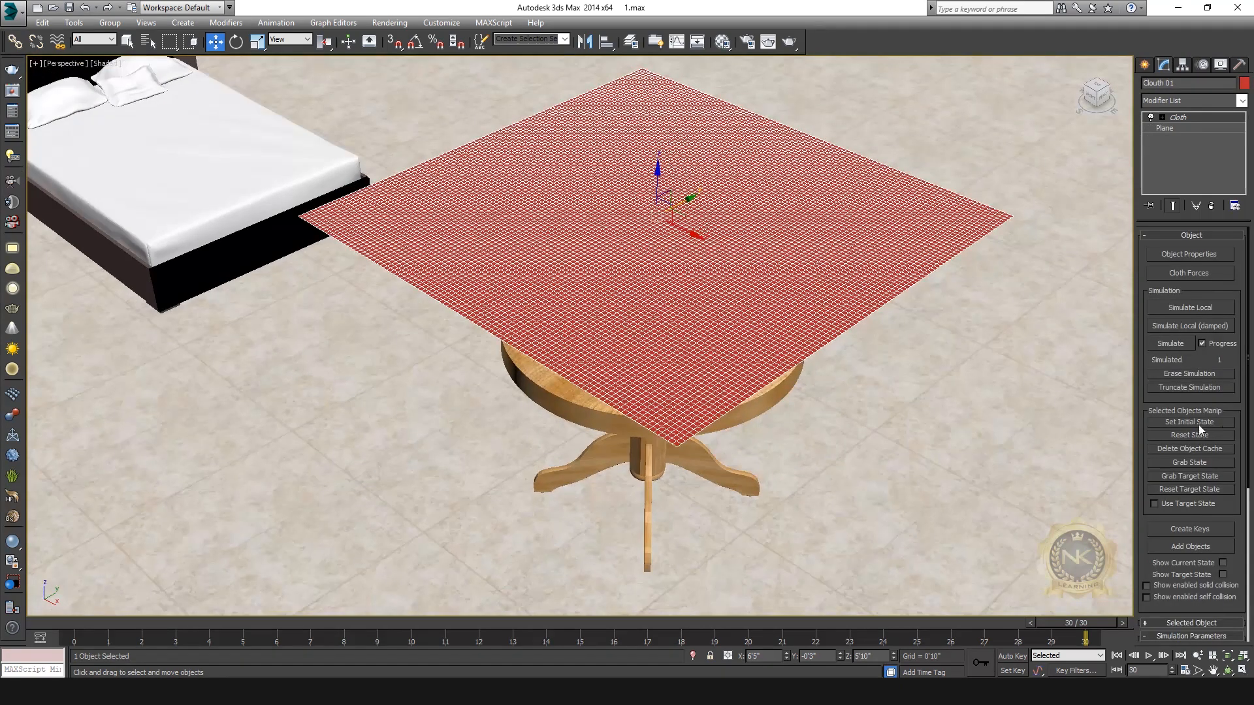
{"action": "middle_click_drag", "start_coordinate": [965, 357], "coordinate": [960, 388]}
{"action": "left_click", "coordinate": [1179, 342]}
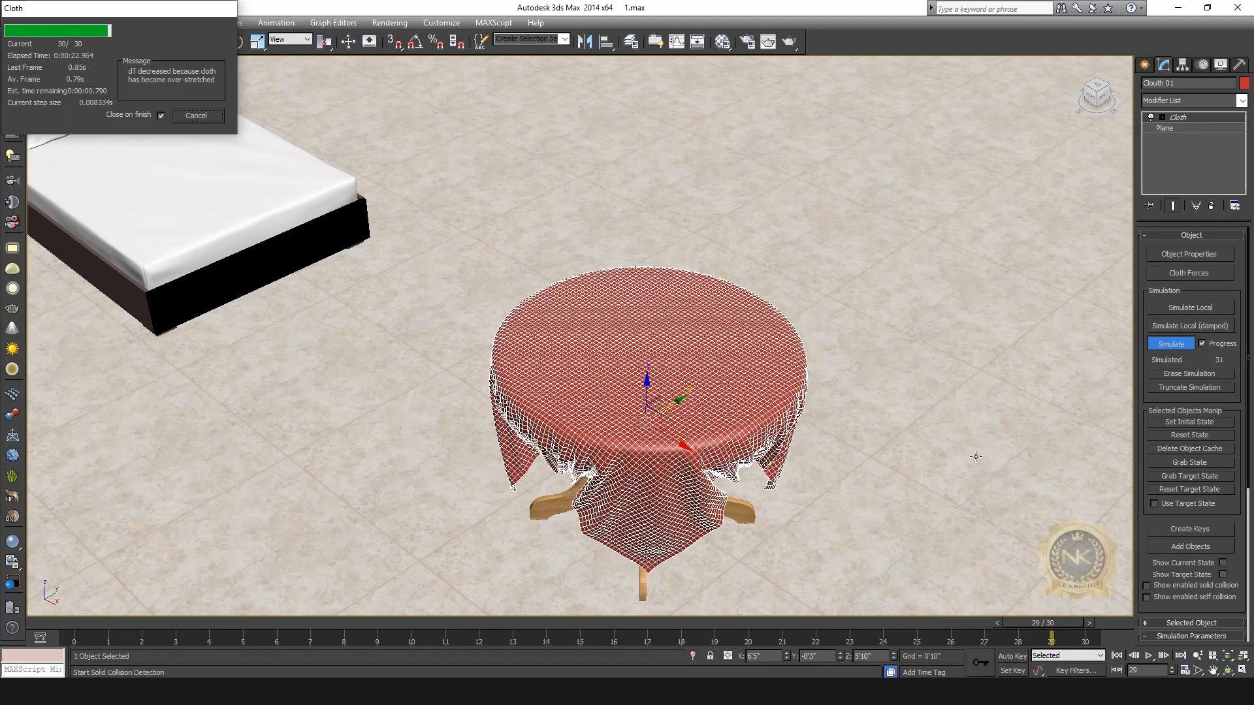
Examine the draped tablecloth and its folds from above and from a low side view.
{"action": "left_click", "coordinate": [941, 394]}
{"action": "middle_click_drag", "start_coordinate": [918, 439], "coordinate": [944, 333]}
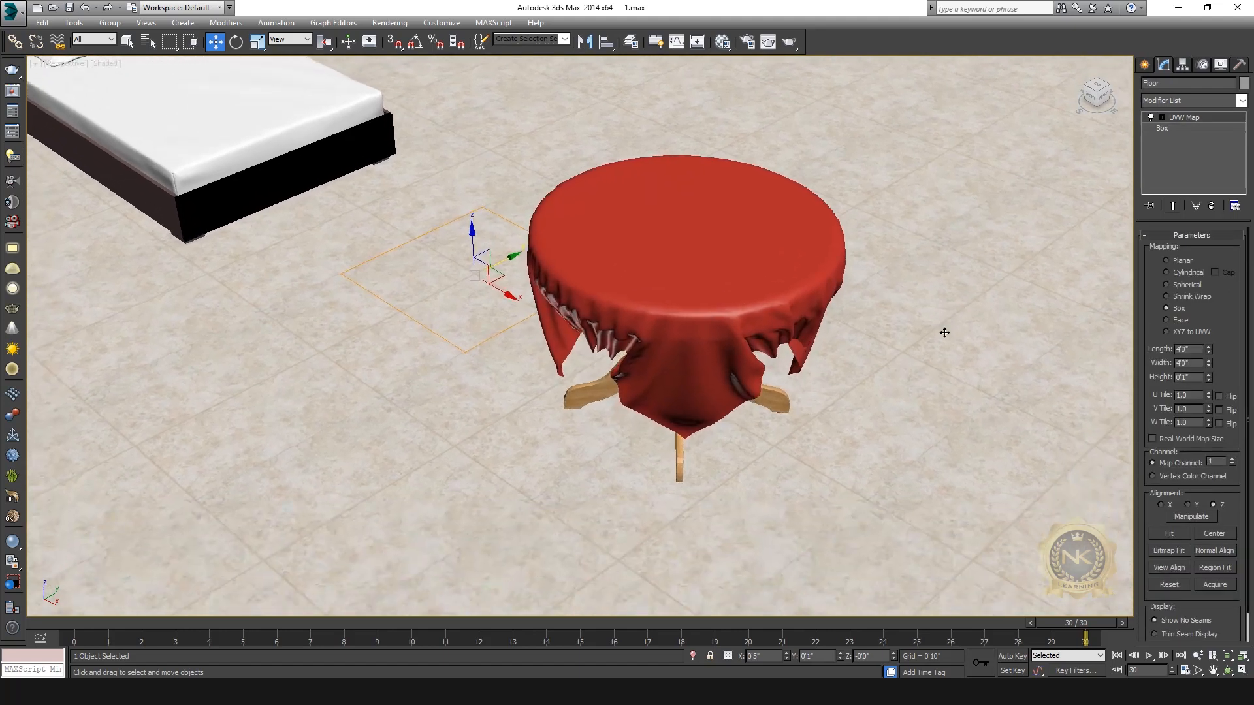
{"action": "left_click", "coordinate": [1095, 96]}
{"action": "middle_click_drag", "start_coordinate": [954, 213], "coordinate": [892, 335]}
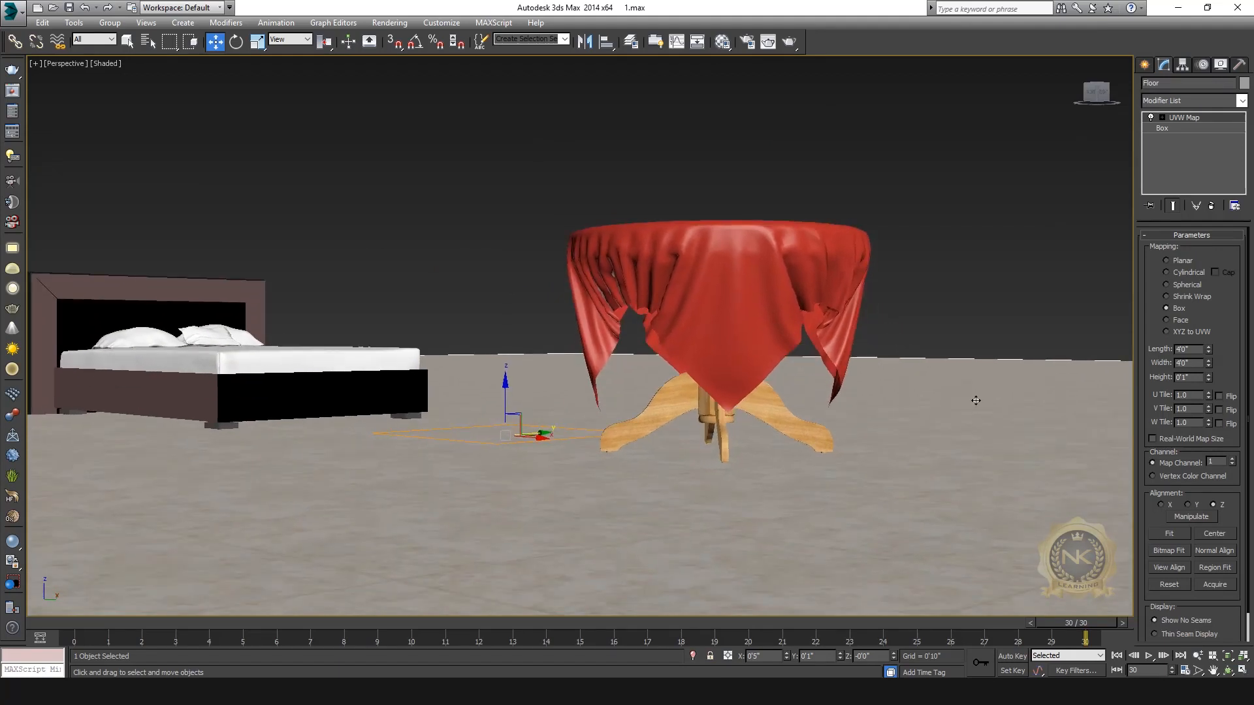
{"action": "left_click", "coordinate": [1227, 671]}
{"action": "left_click_drag", "start_coordinate": [701, 254], "coordinate": [691, 308]}
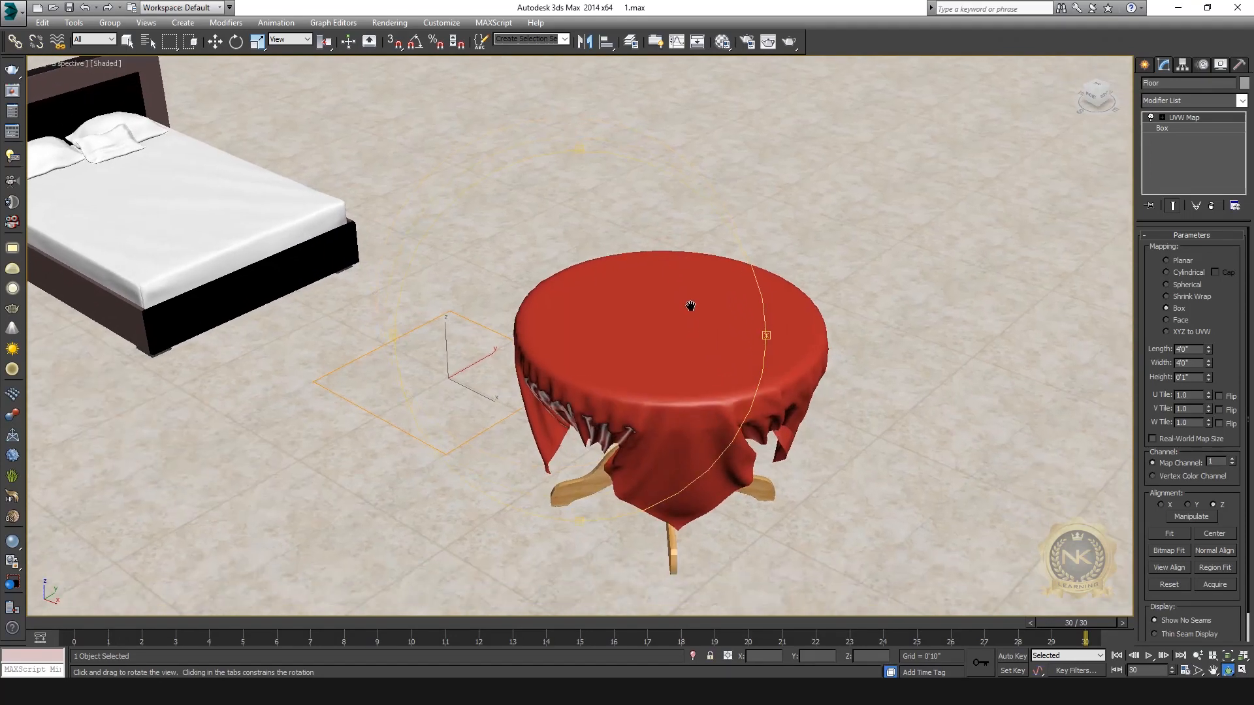
{"action": "middle_click_drag", "start_coordinate": [690, 308], "coordinate": [666, 292]}
{"action": "left_click", "coordinate": [215, 43]}
Draw a plane about 8'7" long and 8'11" wide over the bed in the top view.
{"action": "middle_click_drag", "start_coordinate": [575, 339], "coordinate": [699, 342]}
{"action": "middle_click_drag", "start_coordinate": [483, 397], "coordinate": [588, 432]}
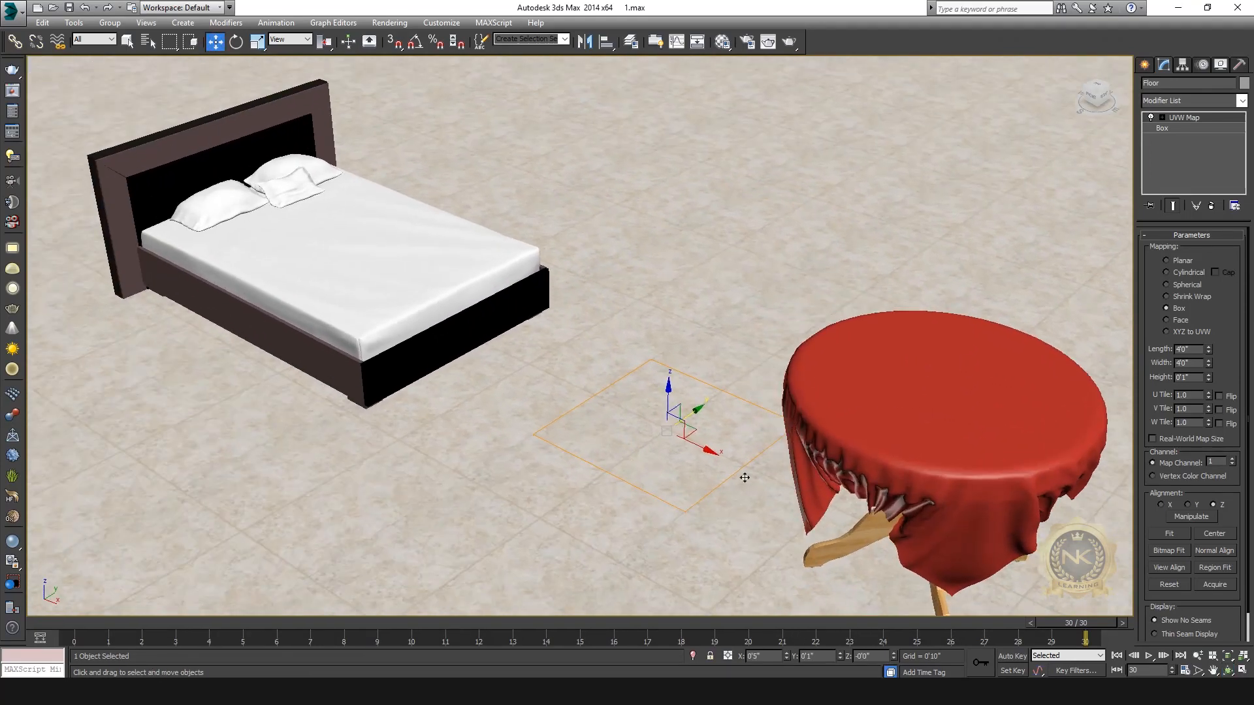
{"action": "middle_click_drag", "start_coordinate": [624, 247], "coordinate": [707, 298]}
{"action": "middle_click_drag", "start_coordinate": [475, 318], "coordinate": [546, 330]}
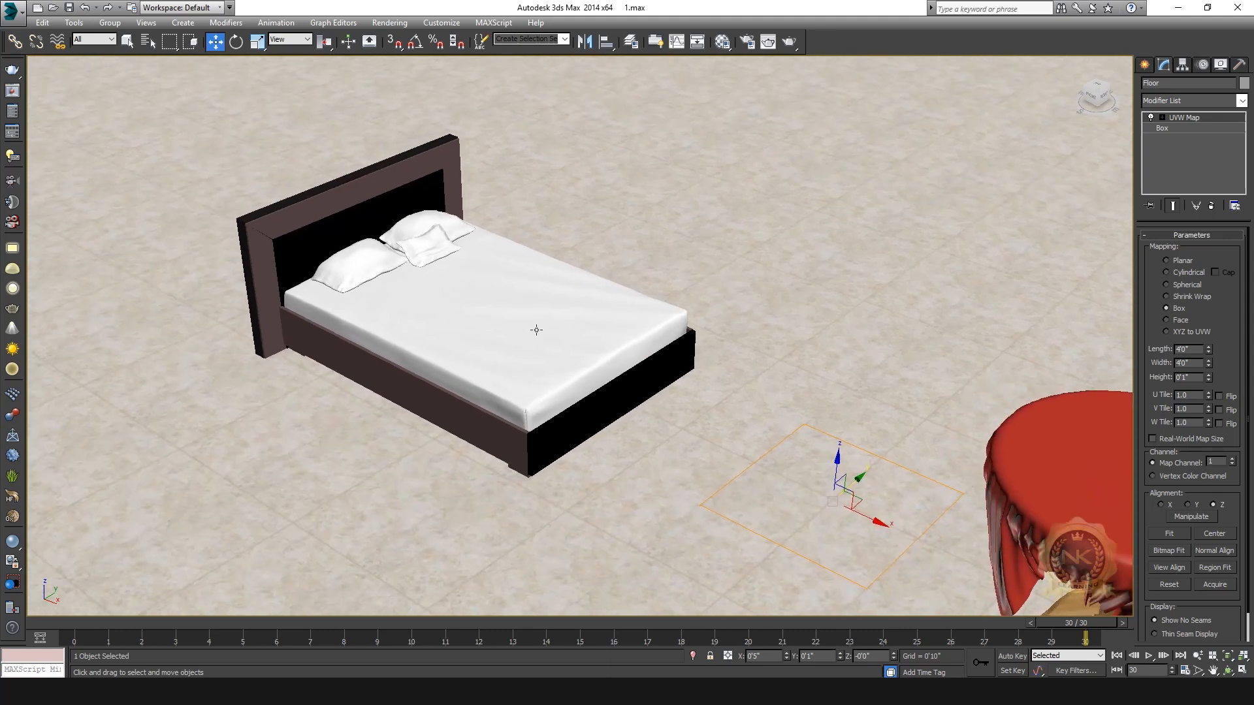
{"action": "scroll", "coordinate": [552, 334], "scroll_direction": "up", "scroll_amount": 3}
{"action": "key", "text": "alt+w"}
{"action": "middle_click", "coordinate": [357, 216]}
{"action": "key", "text": "alt+w"}
{"action": "scroll", "coordinate": [457, 300], "scroll_direction": "down", "scroll_amount": 6}
{"action": "middle_click_drag", "start_coordinate": [412, 324], "coordinate": [571, 319]}
{"action": "scroll", "coordinate": [347, 285], "scroll_direction": "up", "scroll_amount": 5}
{"action": "middle_click_drag", "start_coordinate": [346, 285], "coordinate": [550, 304]}
{"action": "scroll", "coordinate": [549, 303], "scroll_direction": "up", "scroll_amount": 2}
{"action": "middle_click_drag", "start_coordinate": [682, 320], "coordinate": [583, 312]}
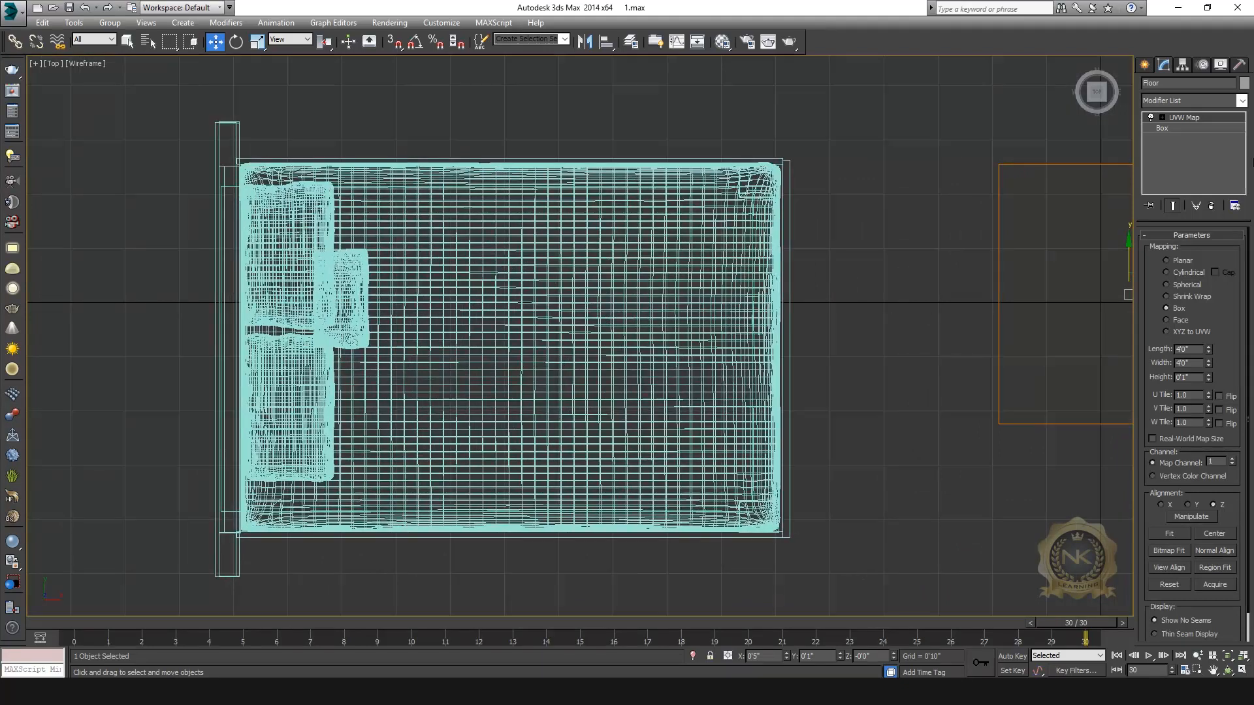
{"action": "left_click", "coordinate": [1143, 67]}
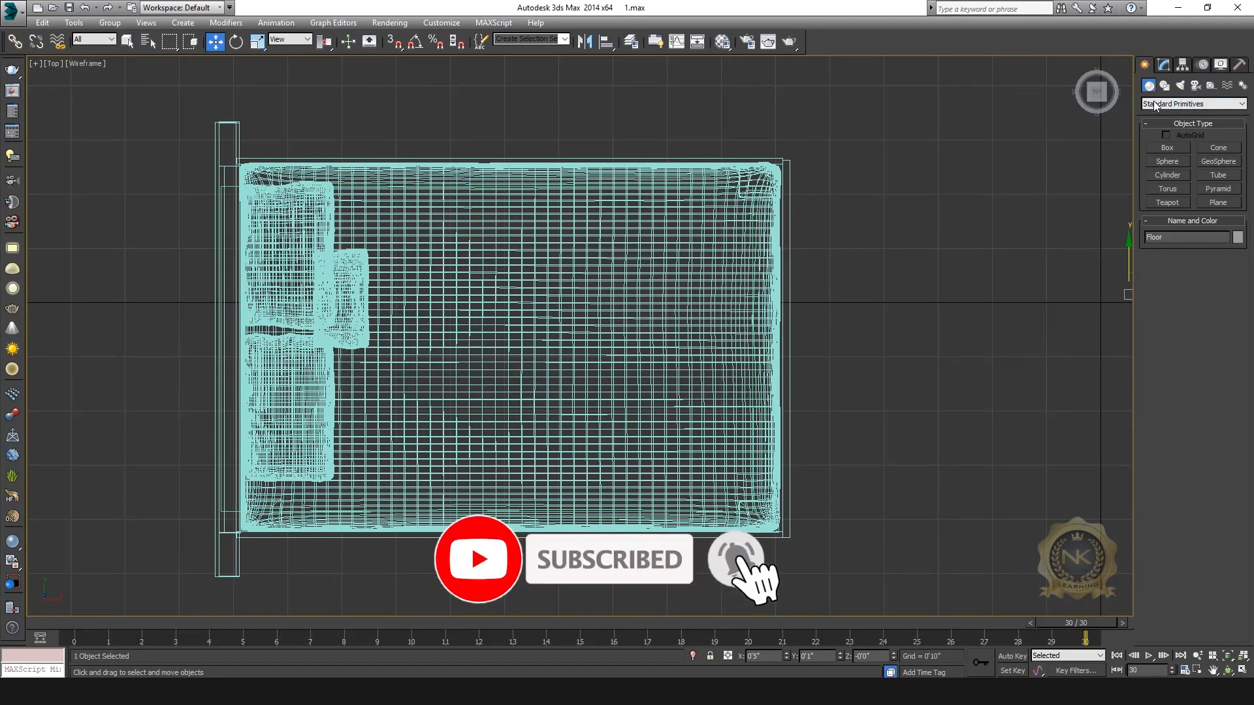
{"action": "left_click", "coordinate": [1226, 203]}
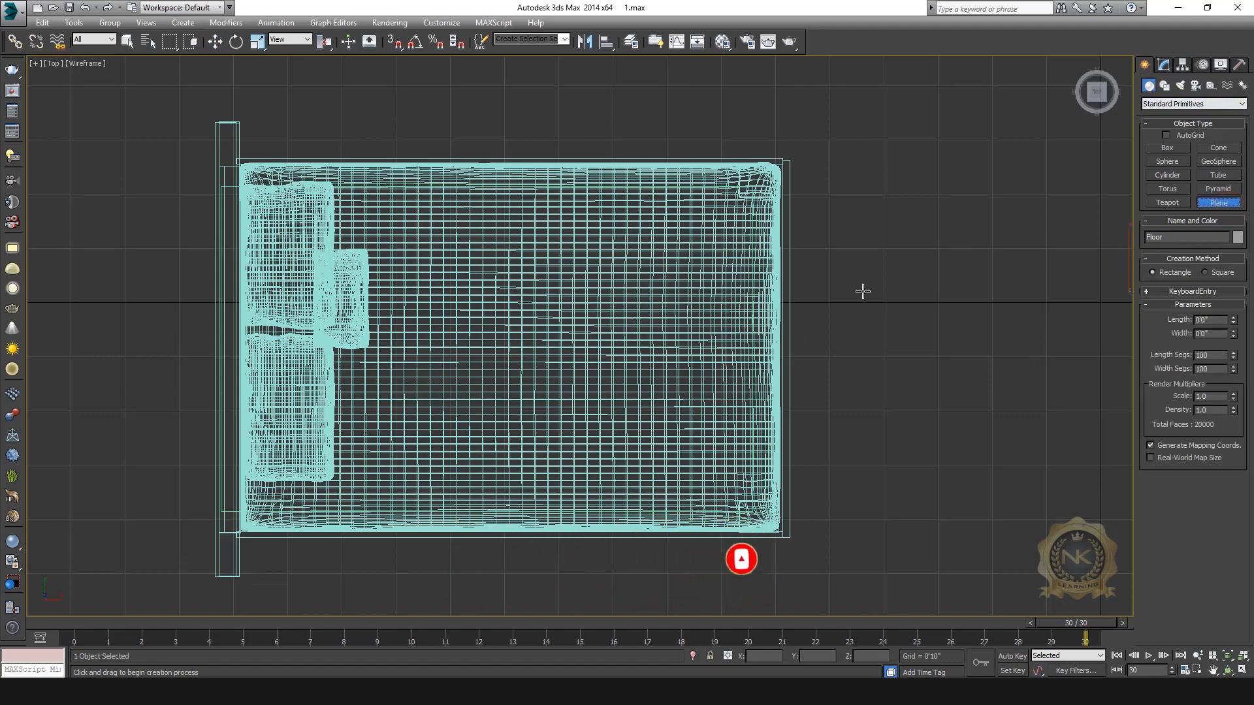
{"action": "middle_click_drag", "start_coordinate": [862, 288], "coordinate": [797, 282]}
{"action": "scroll", "coordinate": [816, 224], "scroll_direction": "down", "scroll_amount": 2}
{"action": "middle_click_drag", "start_coordinate": [817, 224], "coordinate": [756, 233]}
{"action": "left_click_drag", "start_coordinate": [787, 111], "coordinate": [376, 506]}
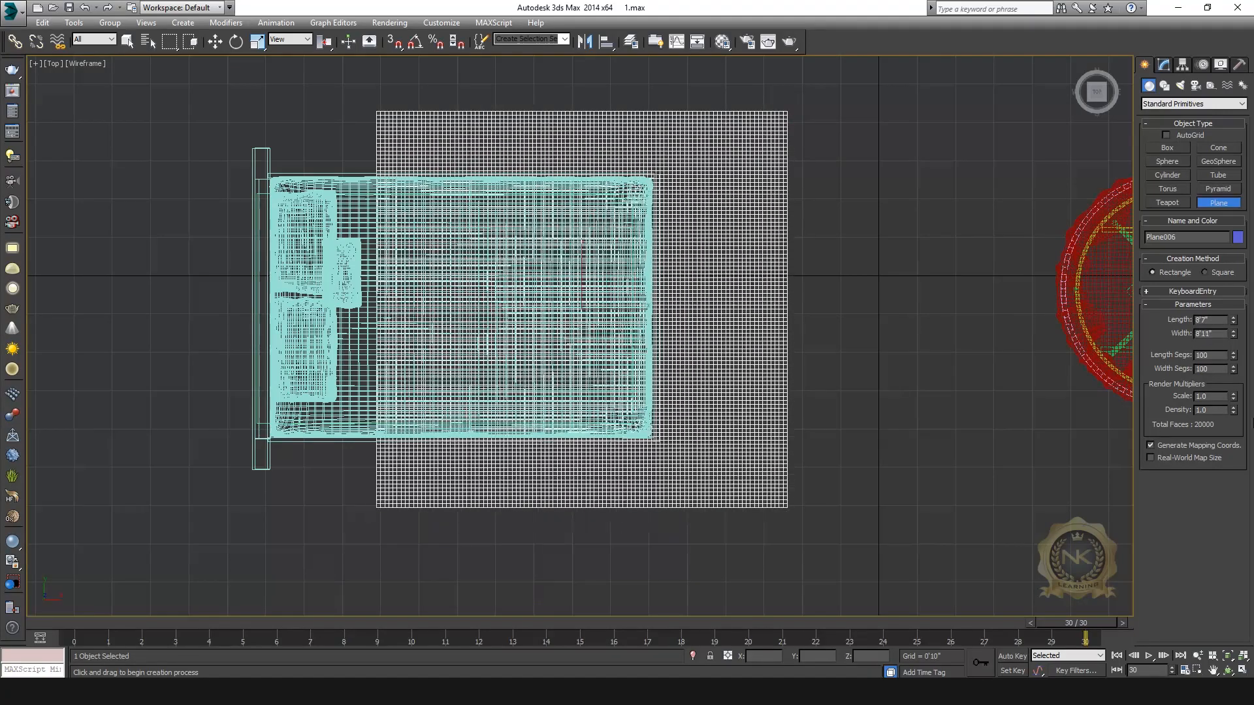
Set the new plane's length to 12'0" and its width to 10'0".
{"action": "type", "text": "12"}
{"action": "key", "text": "Return"}
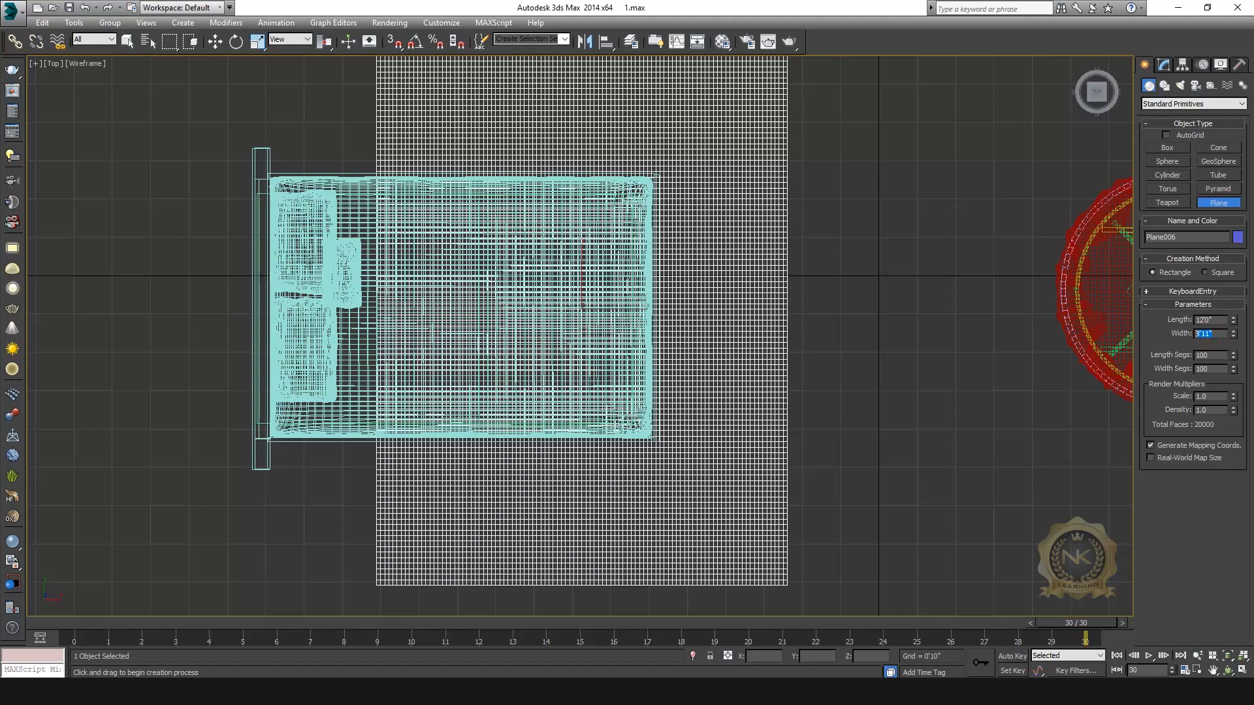
{"action": "type", "text": "10"}
{"action": "key", "text": "Return"}
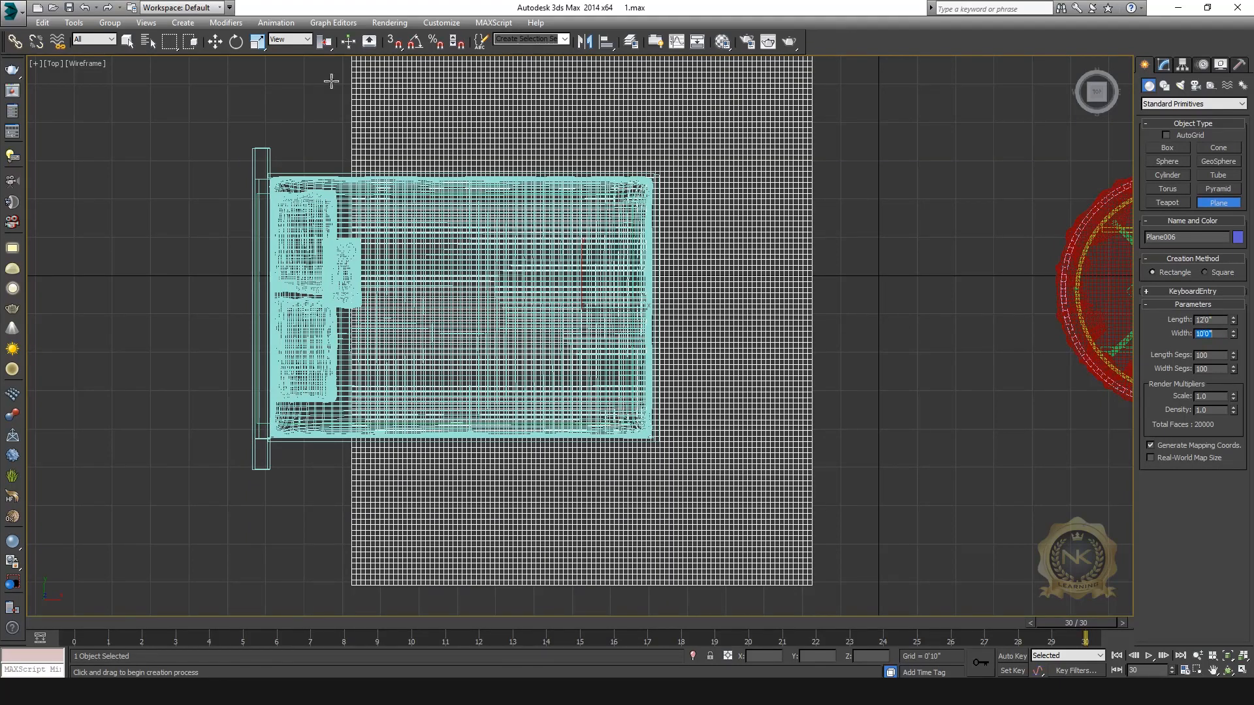
Shift the plane along the bed's length and raise it above the mattress and pillows to a height of about 2'1".
{"action": "left_click", "coordinate": [215, 41]}
{"action": "left_click_drag", "start_coordinate": [622, 305], "coordinate": [648, 307]}
{"action": "key", "text": "alt+w"}
{"action": "middle_click", "coordinate": [805, 420]}
{"action": "key", "text": "alt+w"}
{"action": "key", "text": "alt+w"}
{"action": "middle_click", "coordinate": [670, 287]}
{"action": "key", "text": "alt+w"}
{"action": "scroll", "coordinate": [497, 300], "scroll_direction": "down", "scroll_amount": 2}
{"action": "middle_click_drag", "start_coordinate": [457, 314], "coordinate": [940, 307]}
{"action": "left_click_drag", "start_coordinate": [697, 331], "coordinate": [697, 263]}
{"action": "key", "text": "alt+w"}
{"action": "middle_click", "coordinate": [963, 485]}
{"action": "key", "text": "alt+w"}
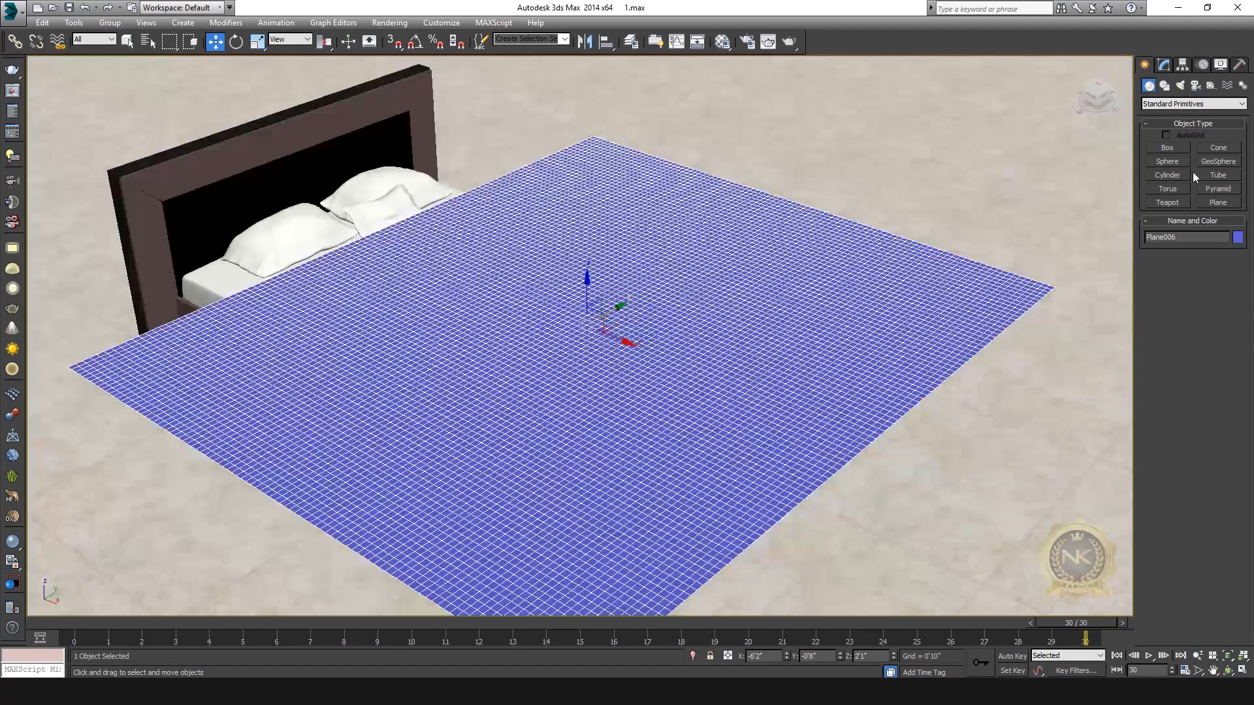
Rename the plane above the bed to "Clouth 02".
{"action": "left_click", "coordinate": [1164, 63]}
{"action": "left_click", "coordinate": [1187, 83]}
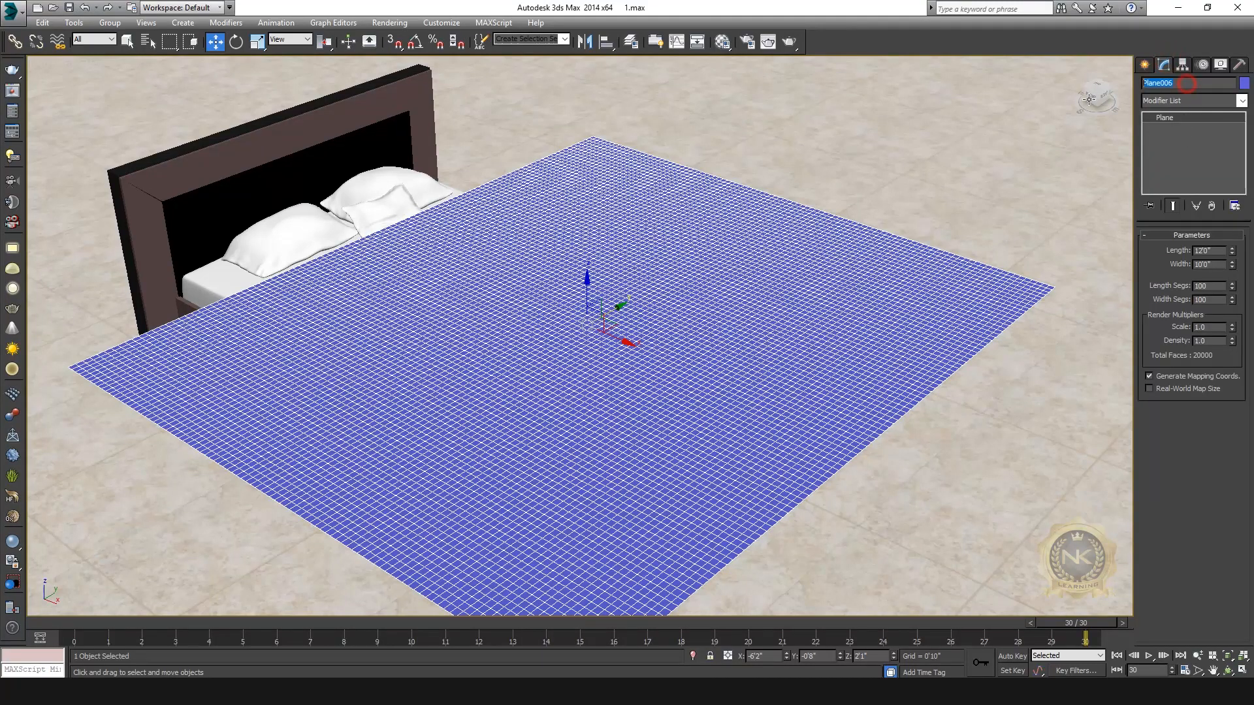
{"action": "type", "text": "Cloy"}
{"action": "left_click", "coordinate": [962, 113]}
{"action": "left_click", "coordinate": [857, 286]}
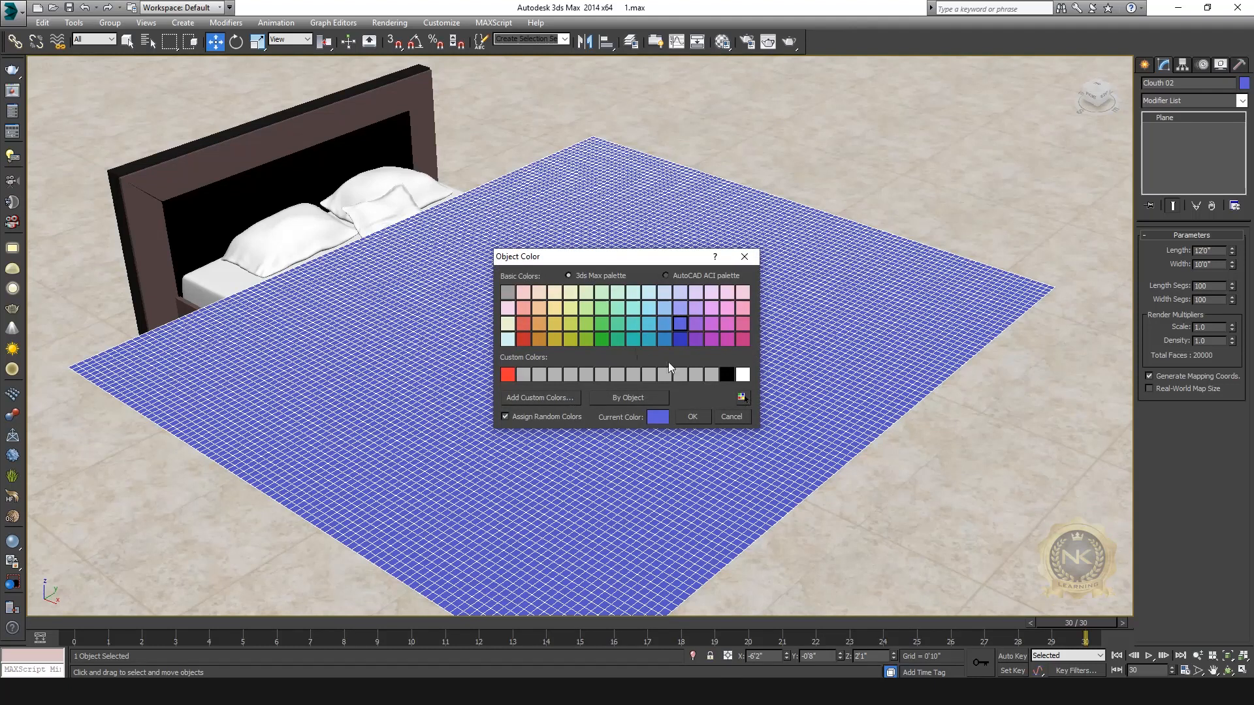
Change the object colour of Clouth 02 to red.
{"action": "left_click", "coordinate": [522, 340]}
{"action": "left_click", "coordinate": [691, 412]}
{"action": "left_click", "coordinate": [938, 236]}
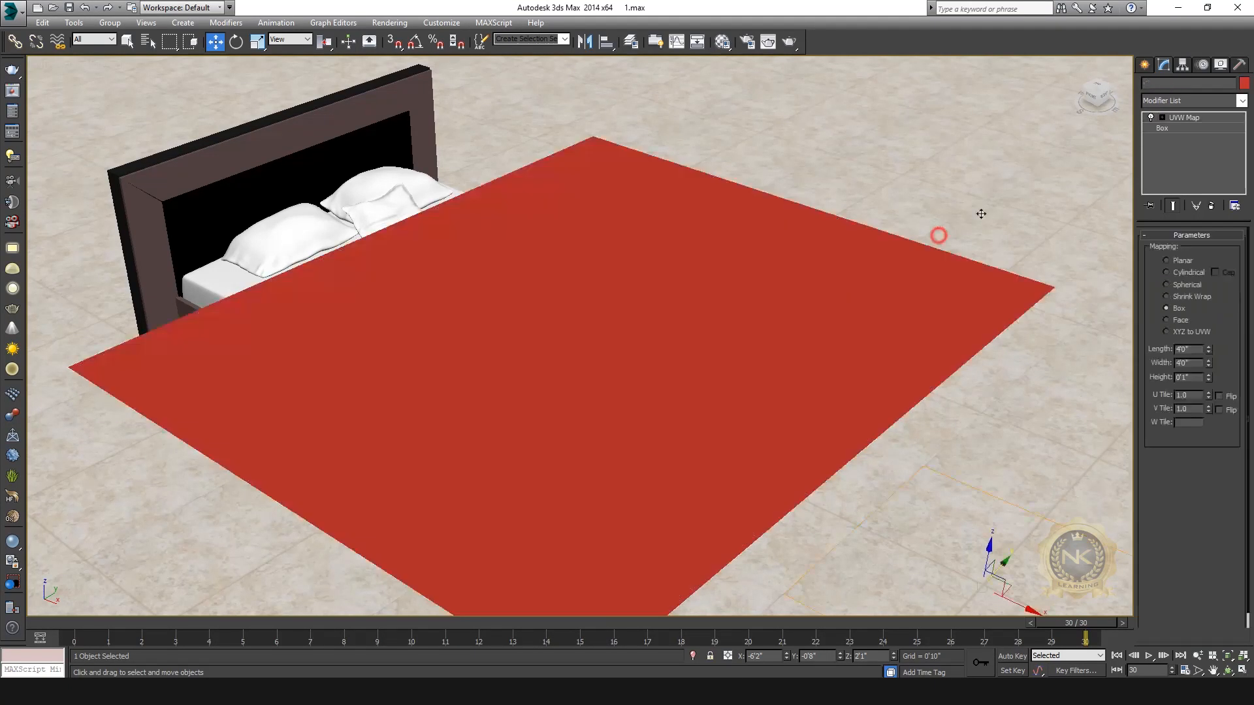
Check the gap between Clouth 02 and the bed from a low side view, and select the mattress to check its object name.
{"action": "left_click_drag", "start_coordinate": [1098, 99], "coordinate": [773, 358]}
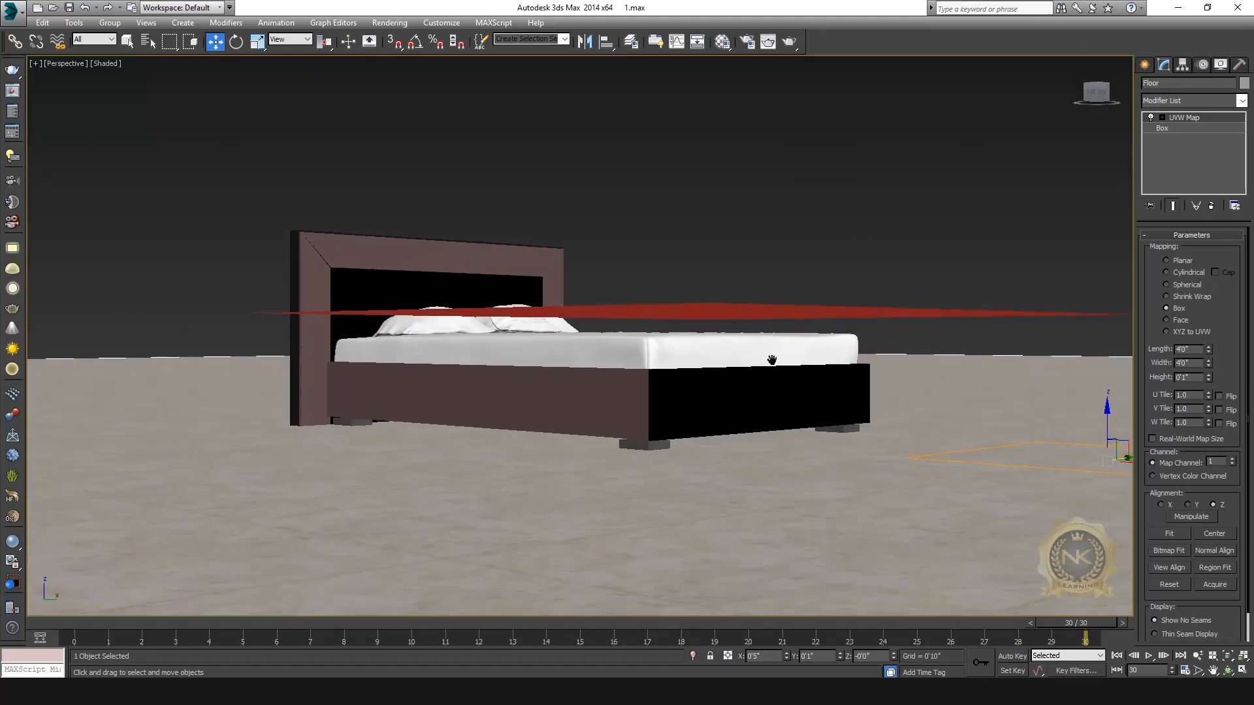
{"action": "scroll", "coordinate": [773, 357], "scroll_direction": "up", "scroll_amount": 3}
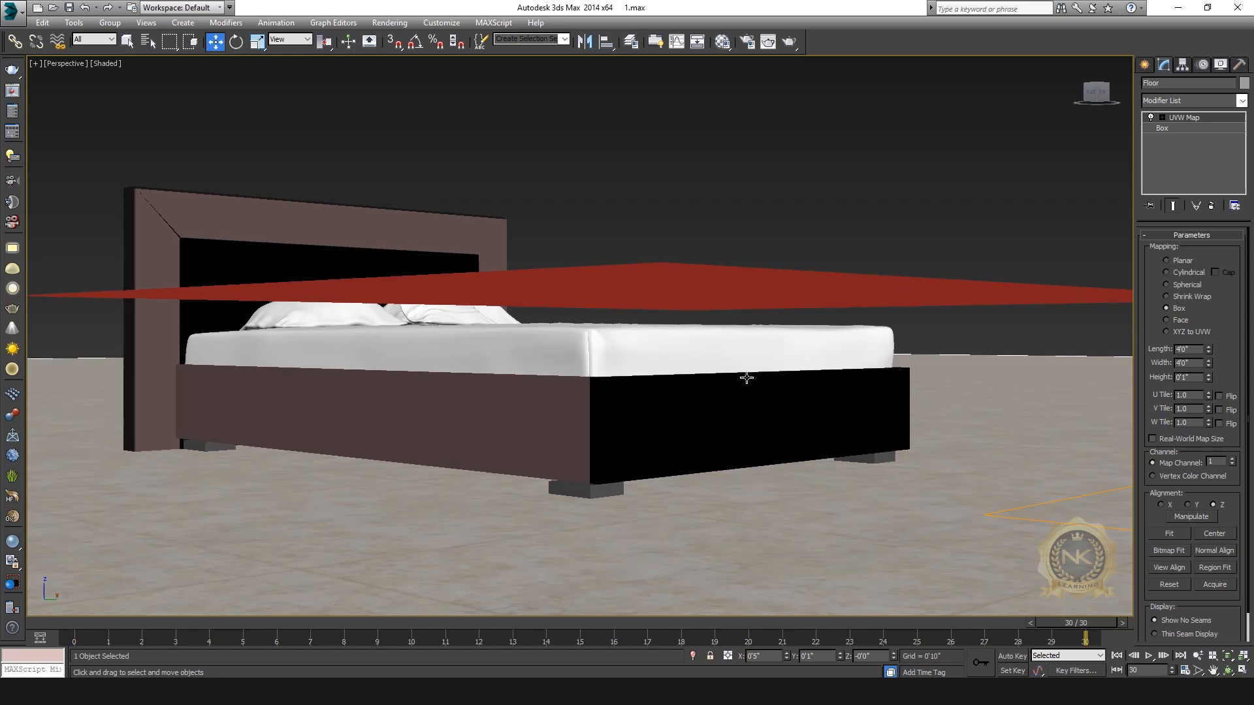
{"action": "left_click", "coordinate": [738, 293]}
{"action": "middle_click_drag", "start_coordinate": [738, 294], "coordinate": [852, 361]}
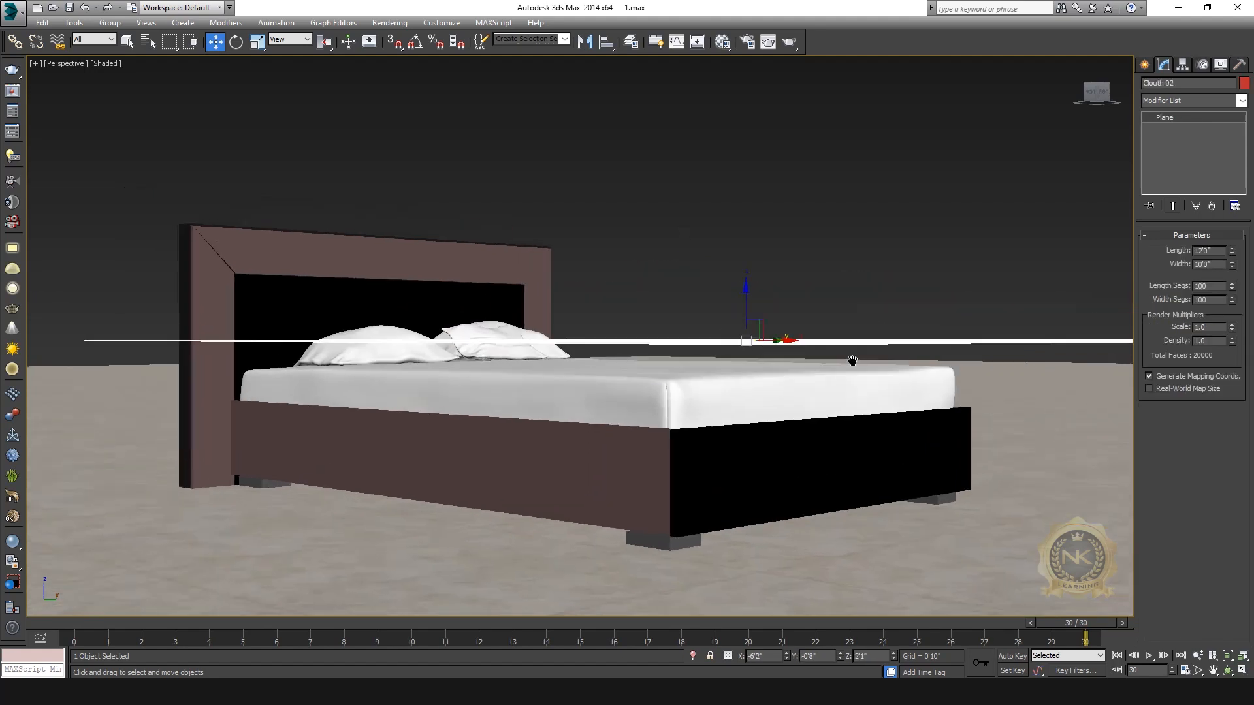
{"action": "left_click", "coordinate": [779, 406]}
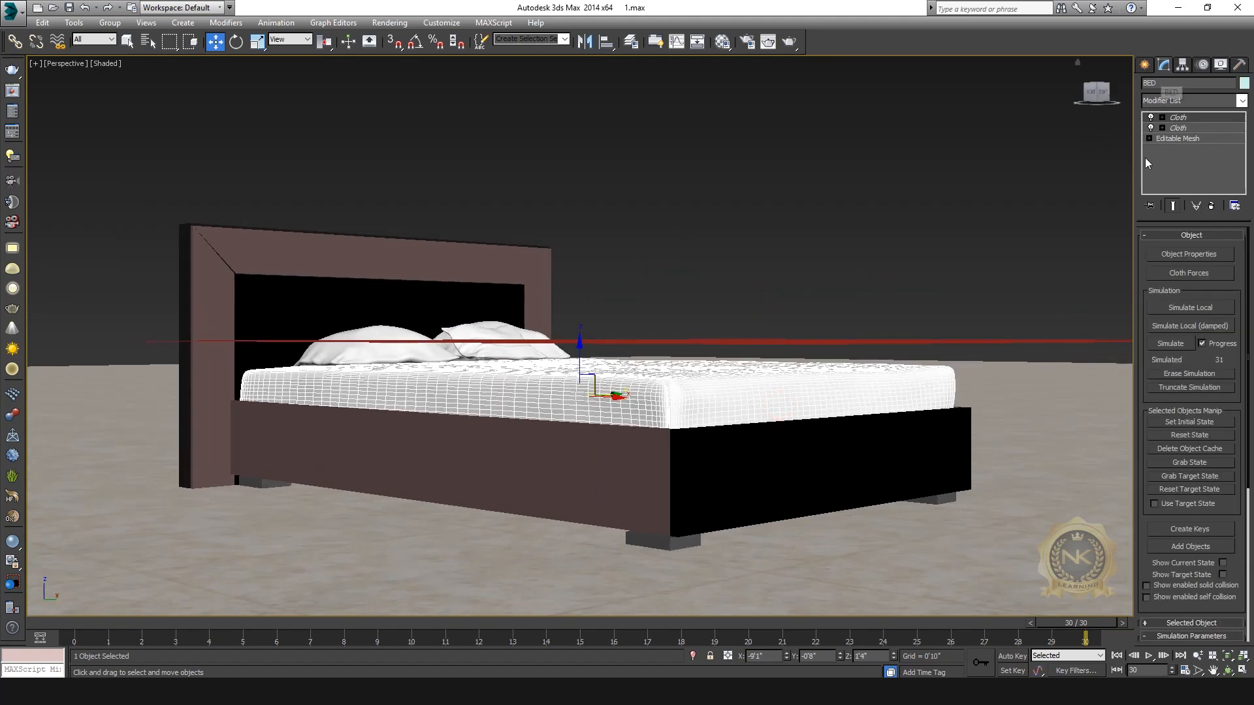
Select the bed's wooden frame and the floor in turn to check their object names.
{"action": "left_click", "coordinate": [705, 471]}
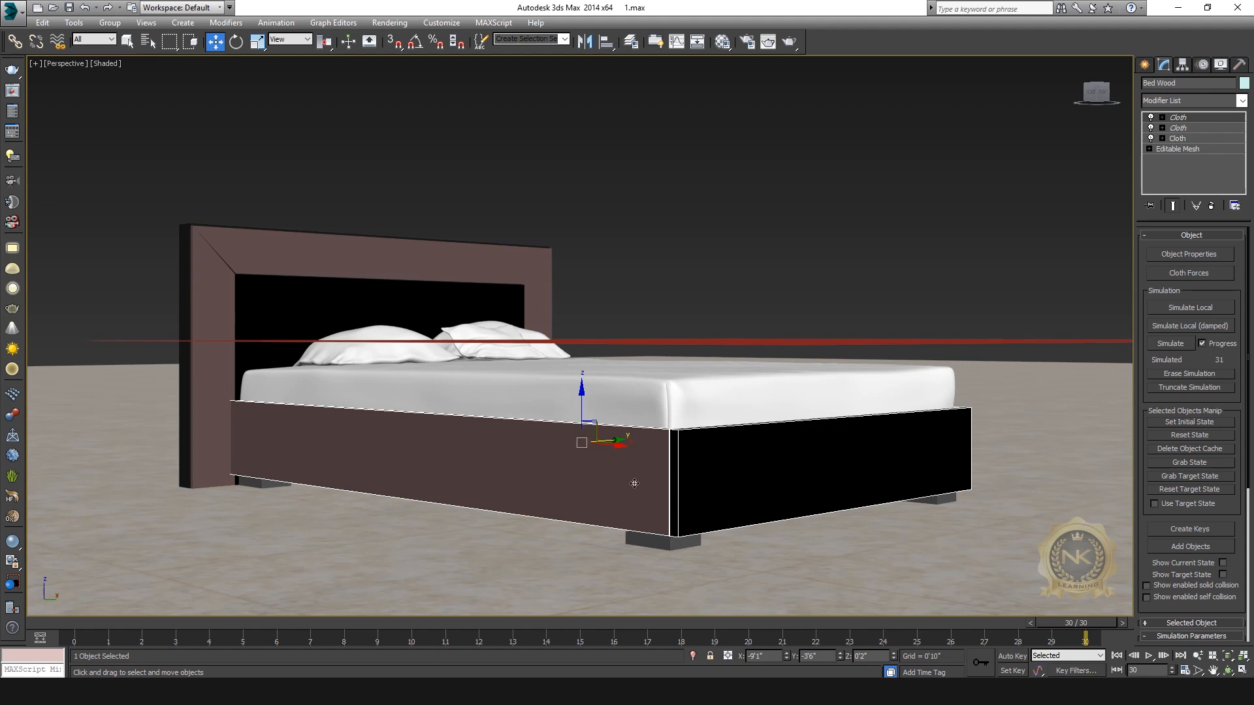
{"action": "middle_click_drag", "start_coordinate": [634, 483], "coordinate": [705, 483]}
{"action": "left_click", "coordinate": [579, 544]}
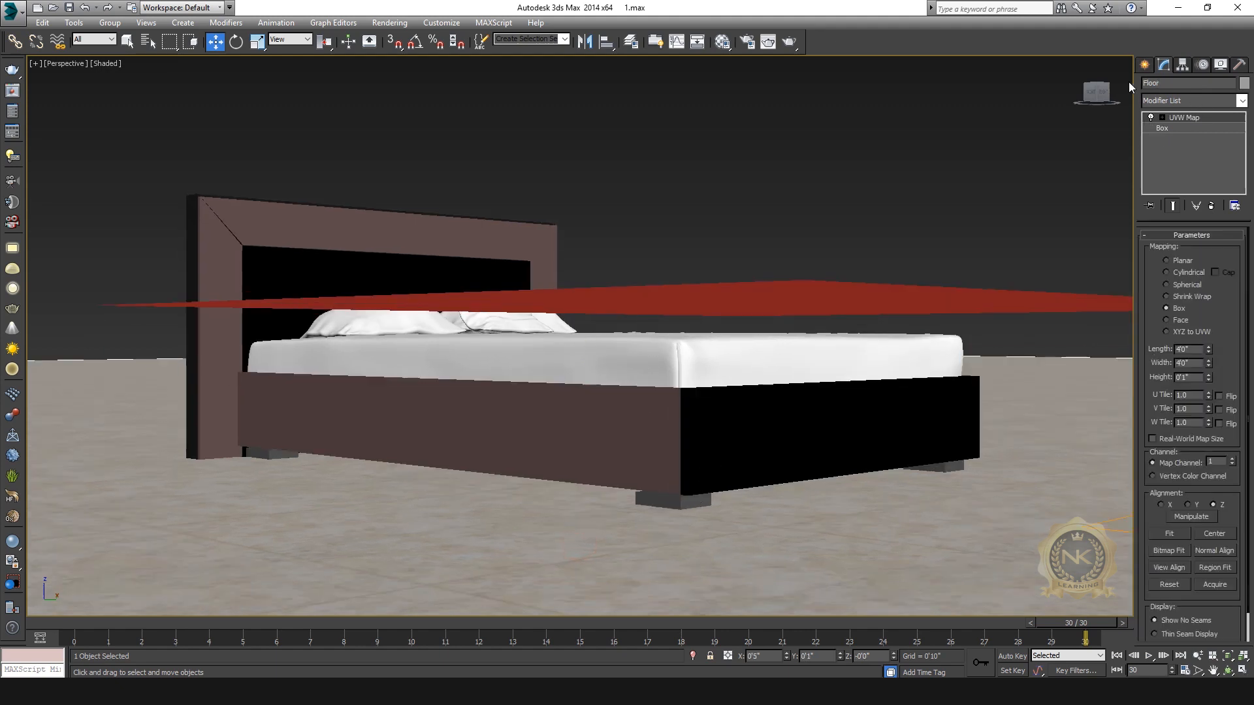
Change the object colour of Clouth 02 to light yellow.
{"action": "left_click", "coordinate": [1096, 84]}
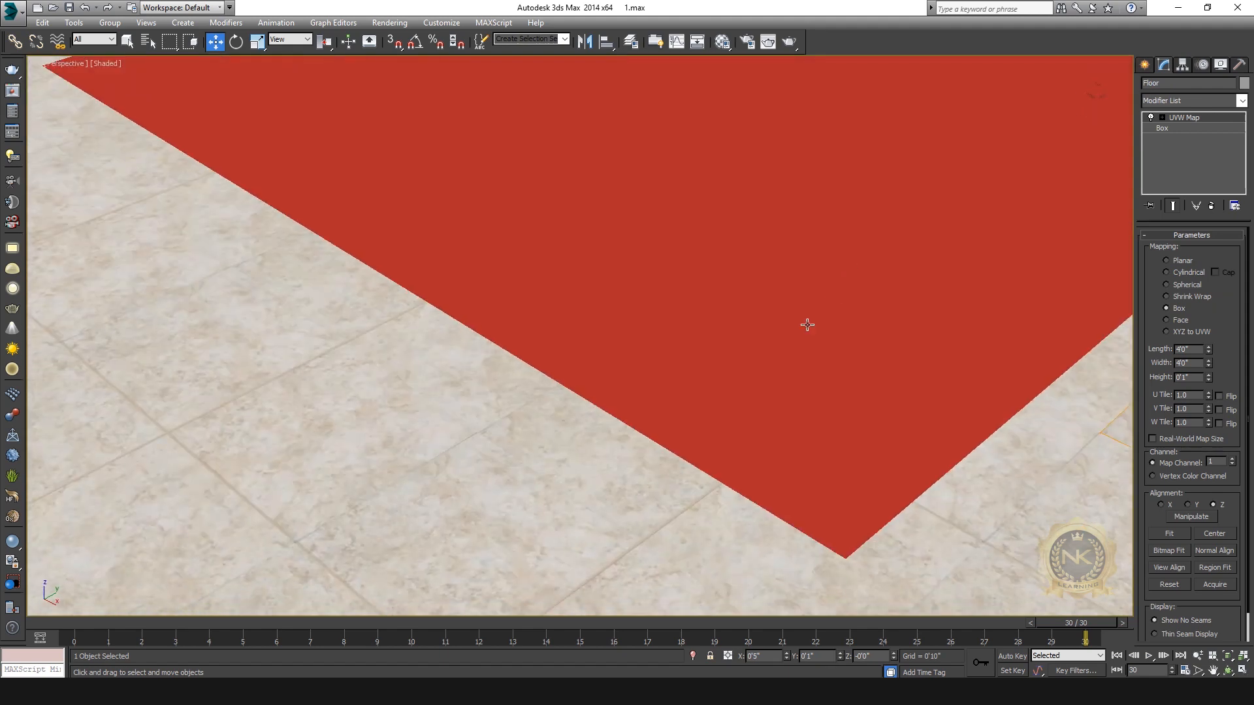
{"action": "scroll", "coordinate": [807, 325], "scroll_direction": "down", "scroll_amount": 3}
{"action": "left_click", "coordinate": [585, 431]}
{"action": "middle_click_drag", "start_coordinate": [909, 294], "coordinate": [764, 471]}
{"action": "left_click", "coordinate": [881, 268]}
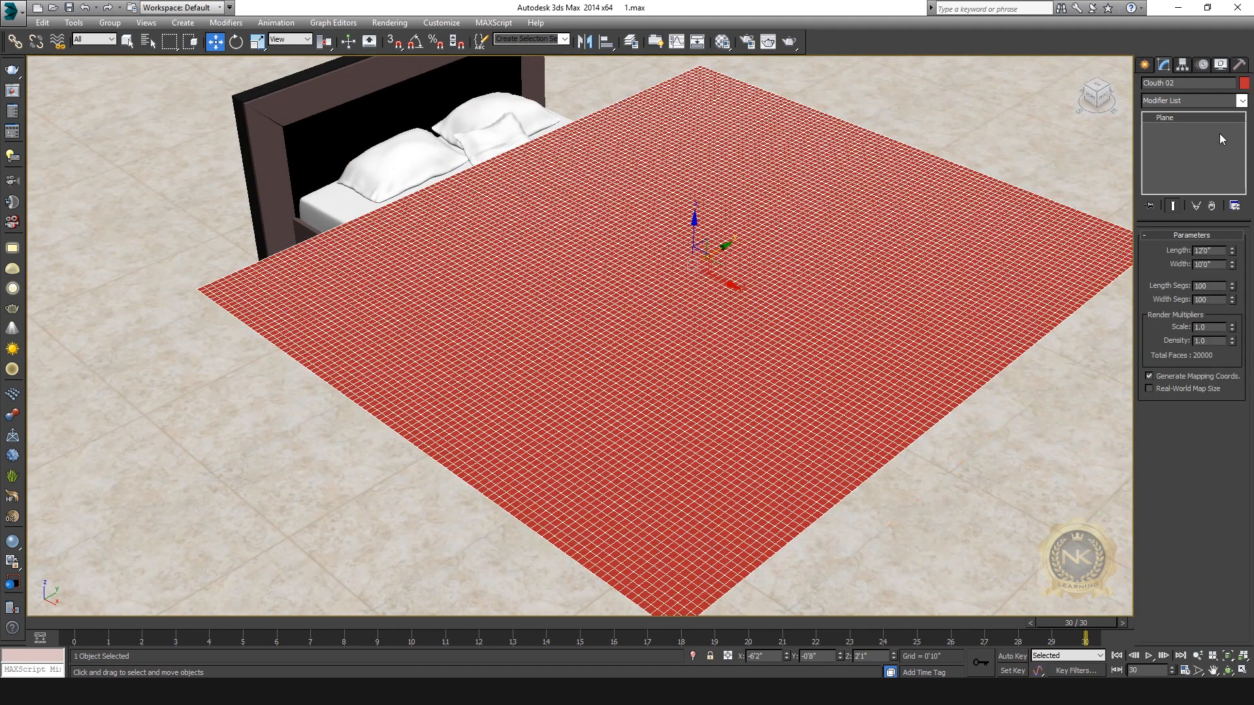
{"action": "left_click", "coordinate": [1243, 83]}
{"action": "left_click", "coordinate": [558, 307]}
{"action": "left_click", "coordinate": [689, 418]}
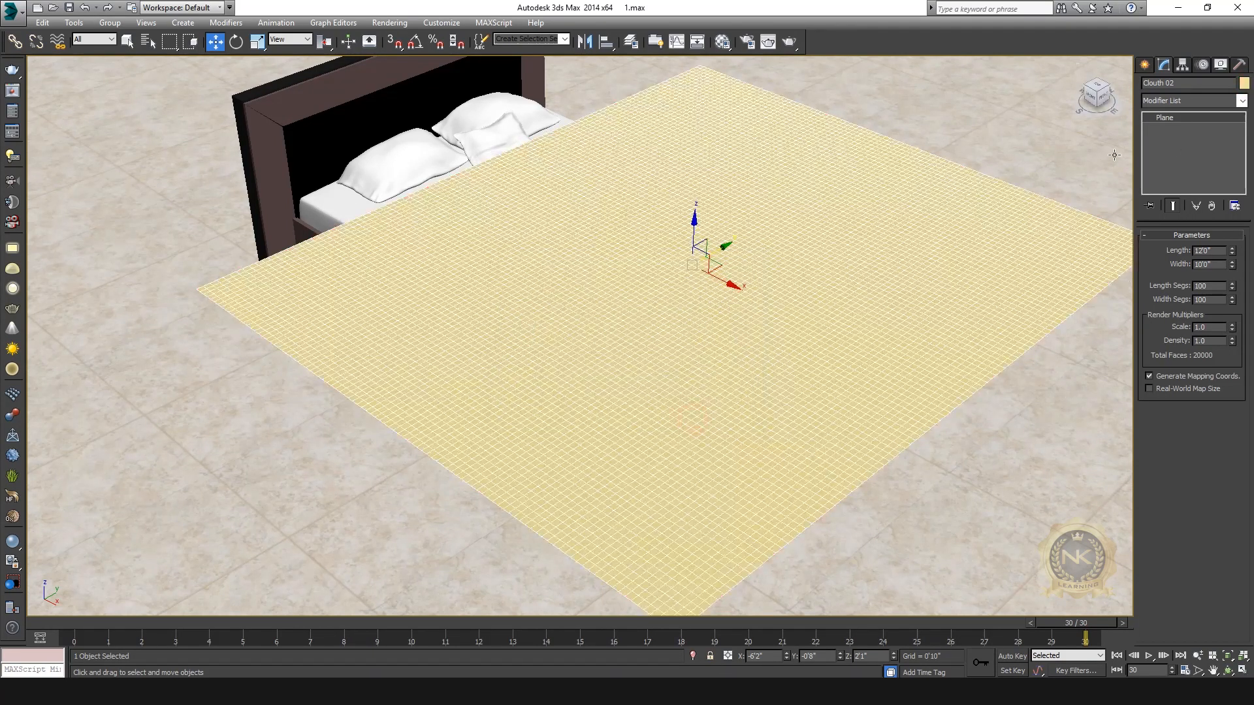
Apply the Cloth modifier to Clouth 02 above the bed.
{"action": "left_click_drag", "start_coordinate": [1097, 101], "coordinate": [1098, 47]}
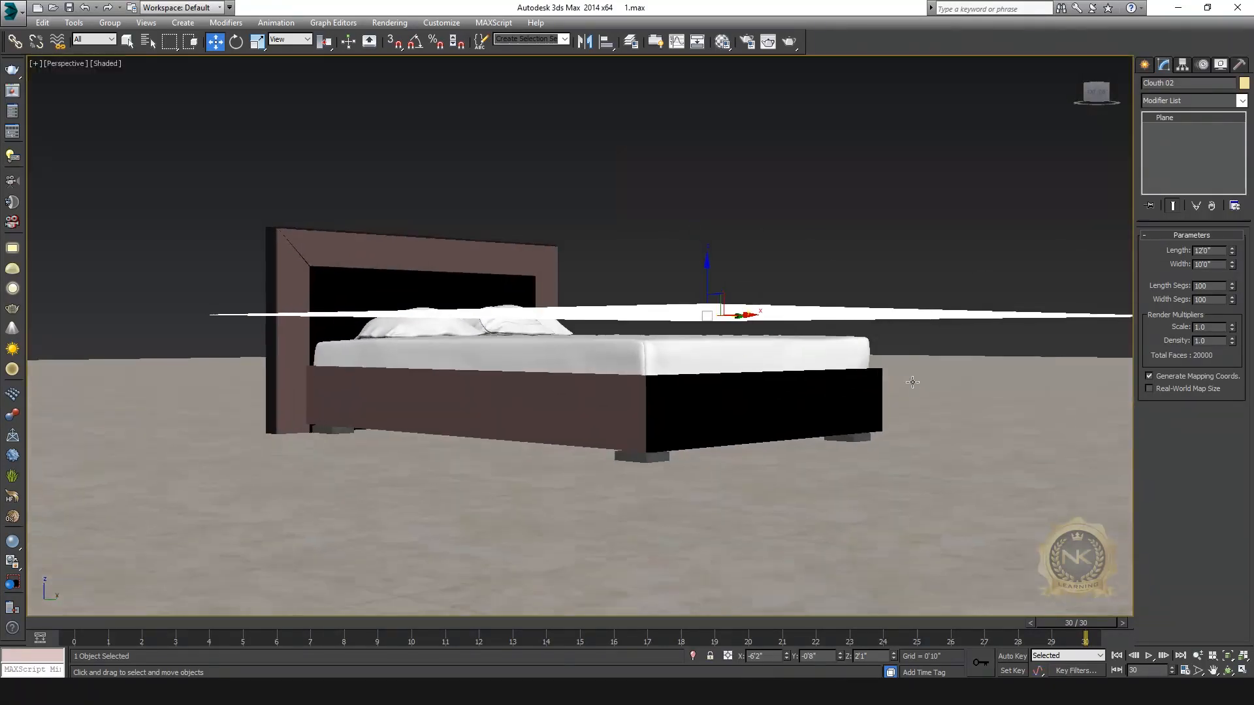
{"action": "scroll", "coordinate": [620, 374], "scroll_direction": "up", "scroll_amount": 3}
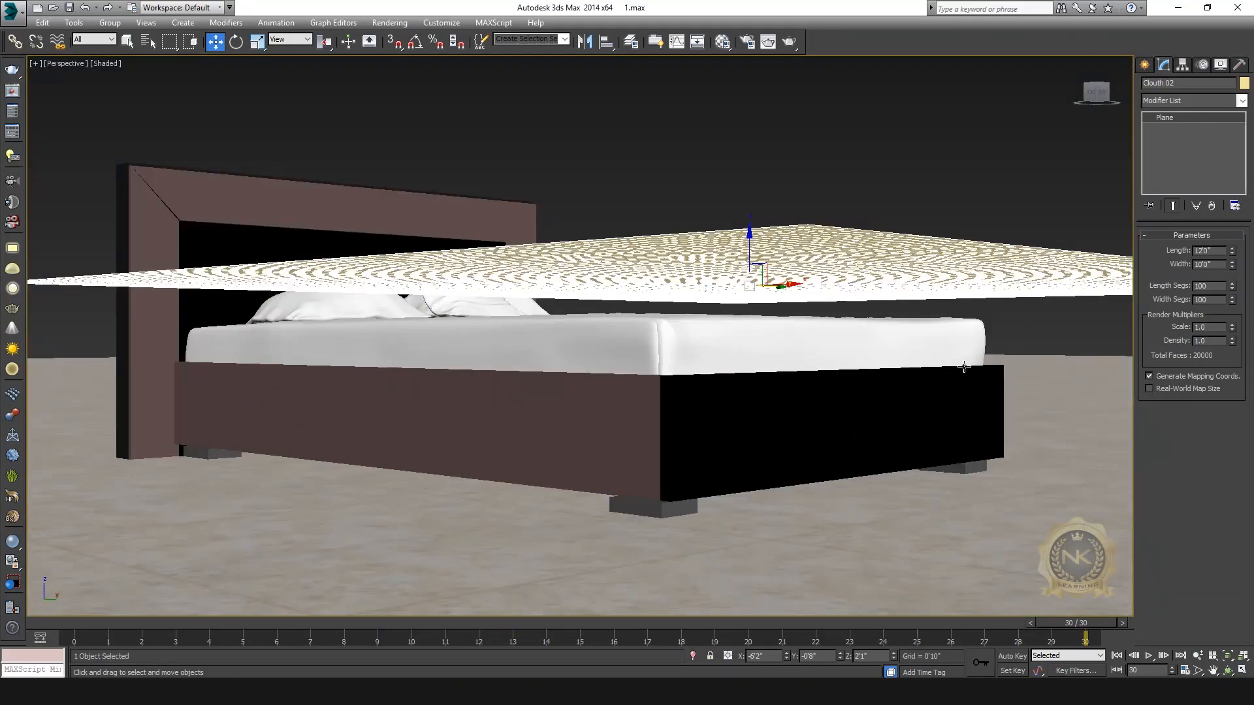
{"action": "middle_click_drag", "start_coordinate": [931, 237], "coordinate": [928, 307], "text": "alt"}
{"action": "left_click", "coordinate": [1241, 102]}
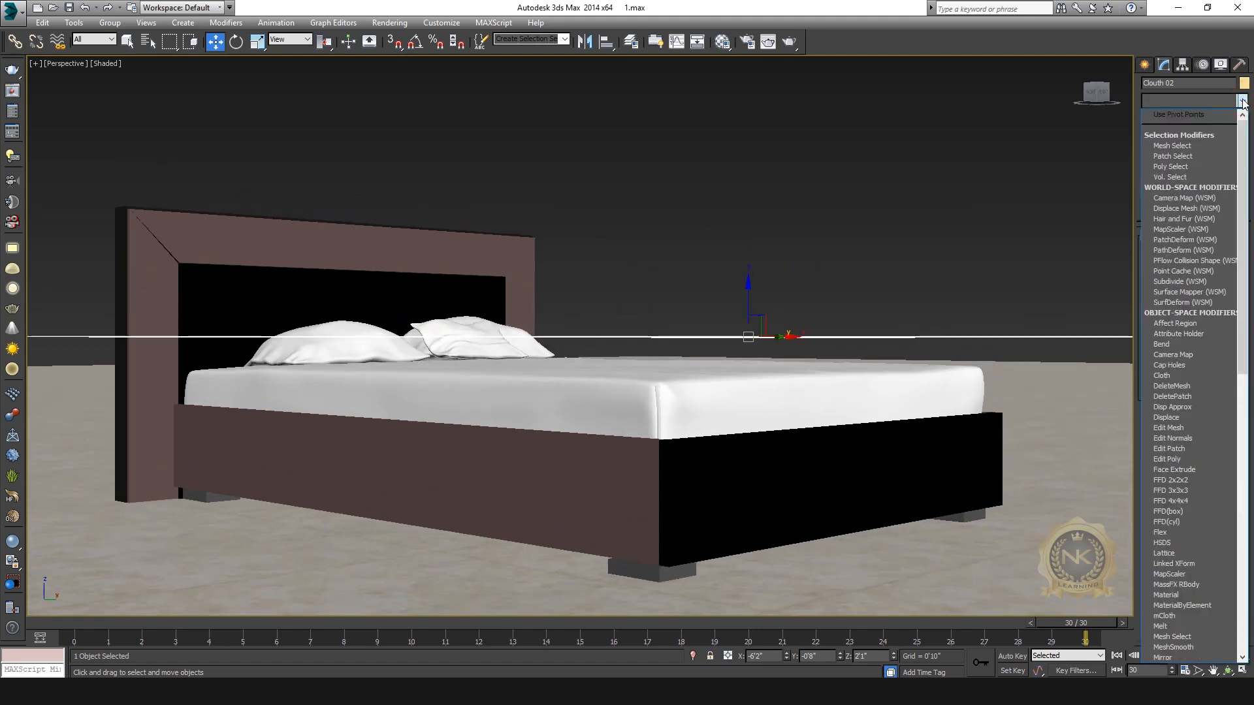
{"action": "type", "text": "cloth"}
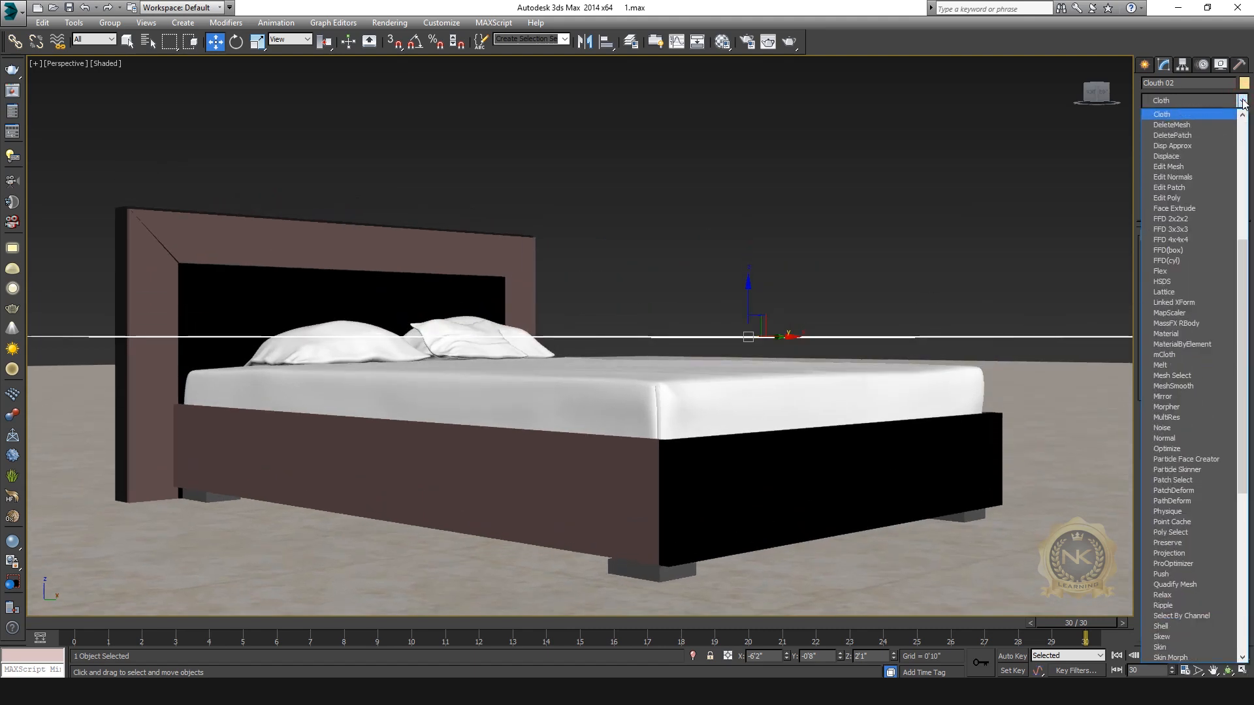
{"action": "left_click", "coordinate": [1182, 114]}
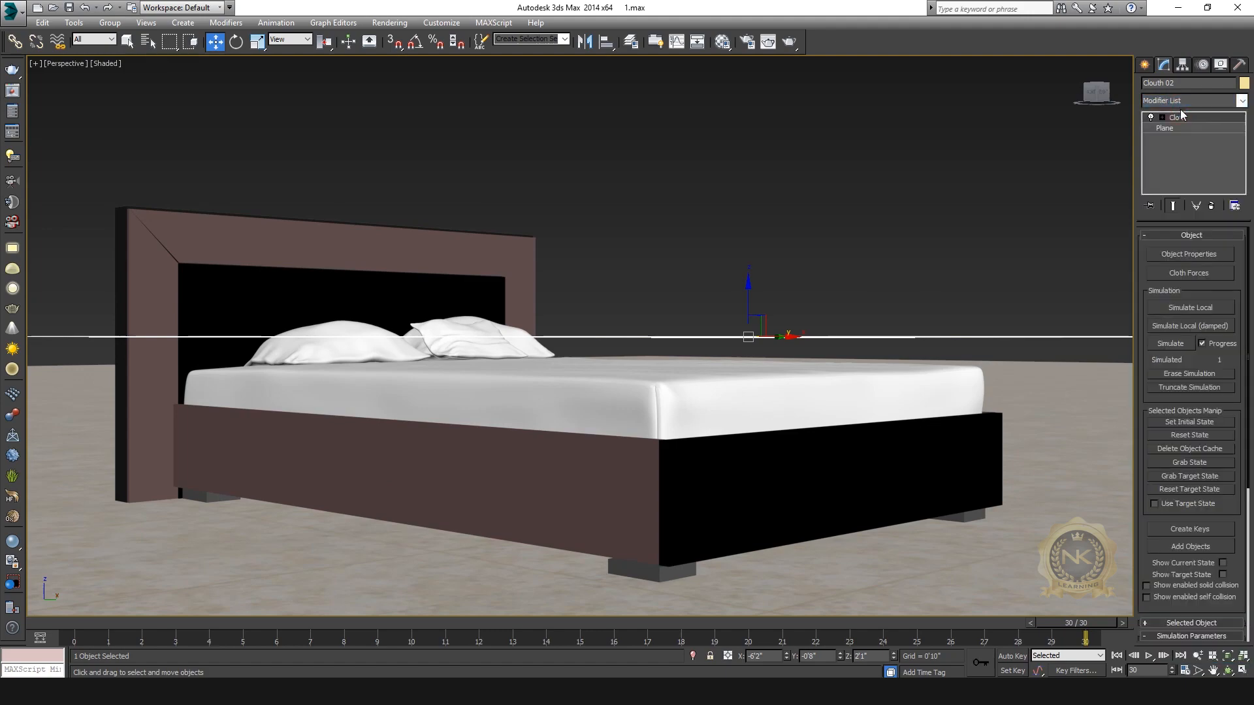
Add the BED, Bed Wood and Floor objects to the cloth simulation of Clouth 02.
{"action": "left_click", "coordinate": [1097, 90]}
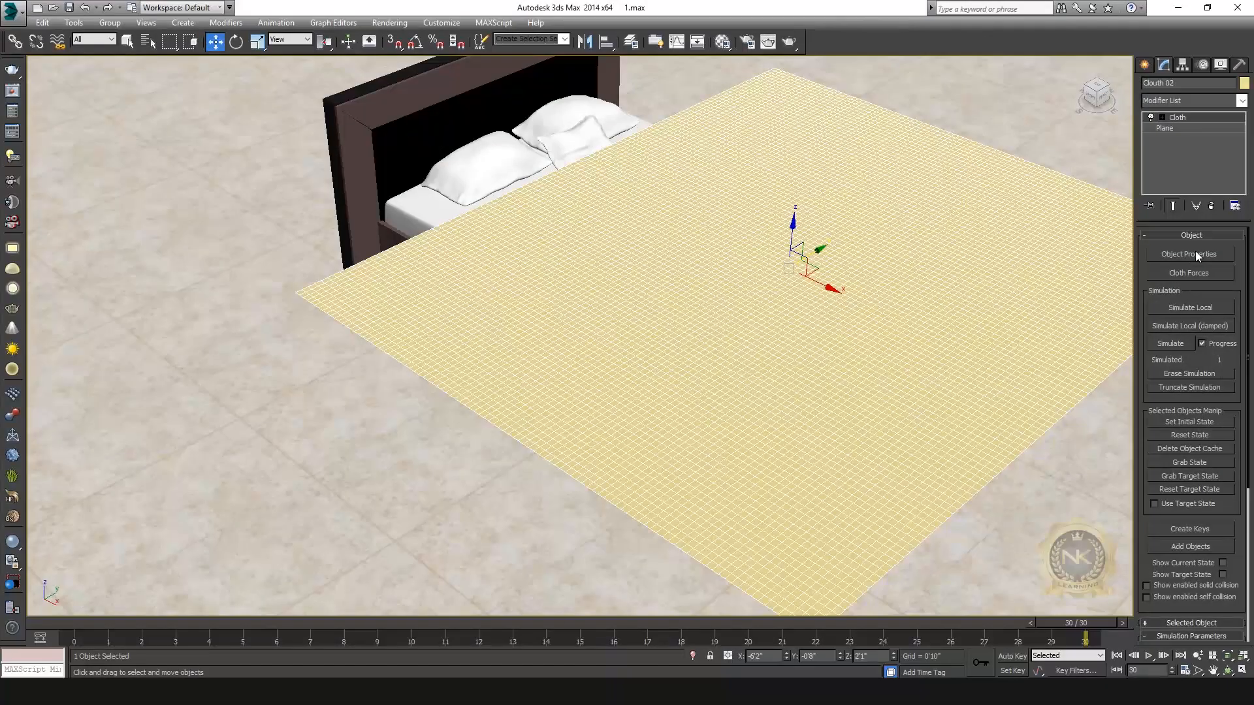
{"action": "left_click", "coordinate": [1192, 255]}
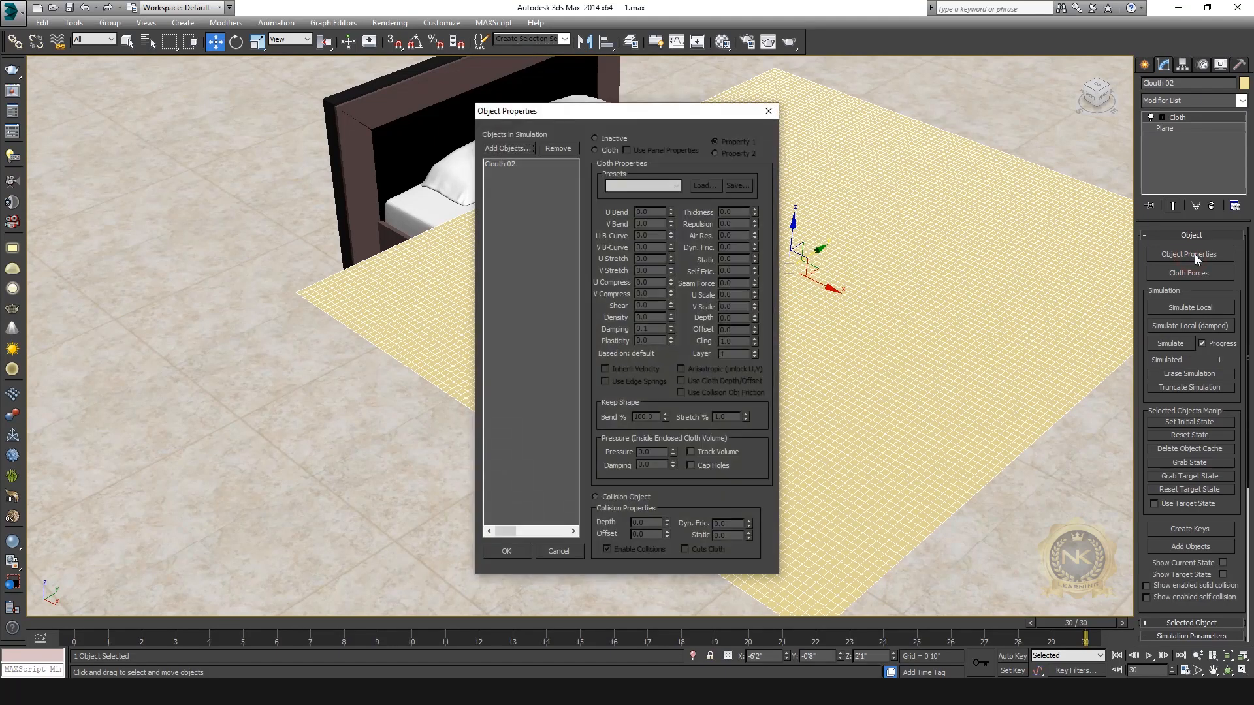
{"action": "left_click", "coordinate": [509, 149]}
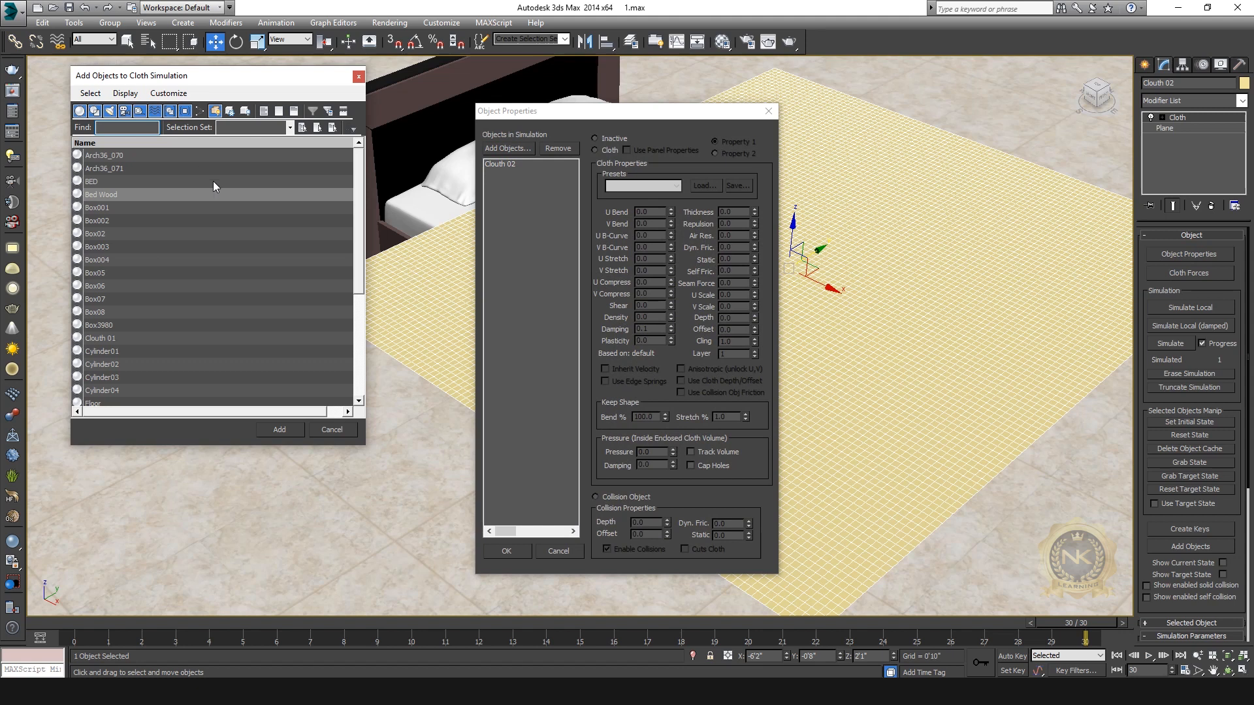
{"action": "left_click", "coordinate": [111, 195]}
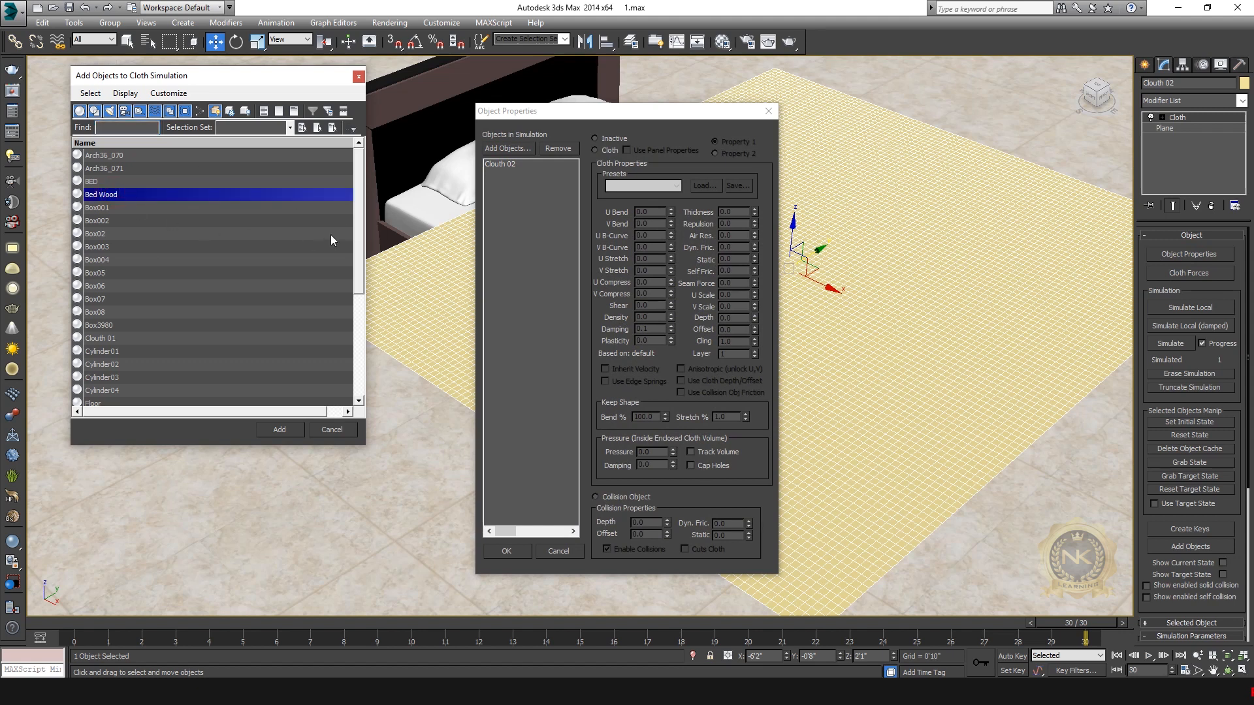
{"action": "left_click", "coordinate": [108, 181], "text": "ctrl"}
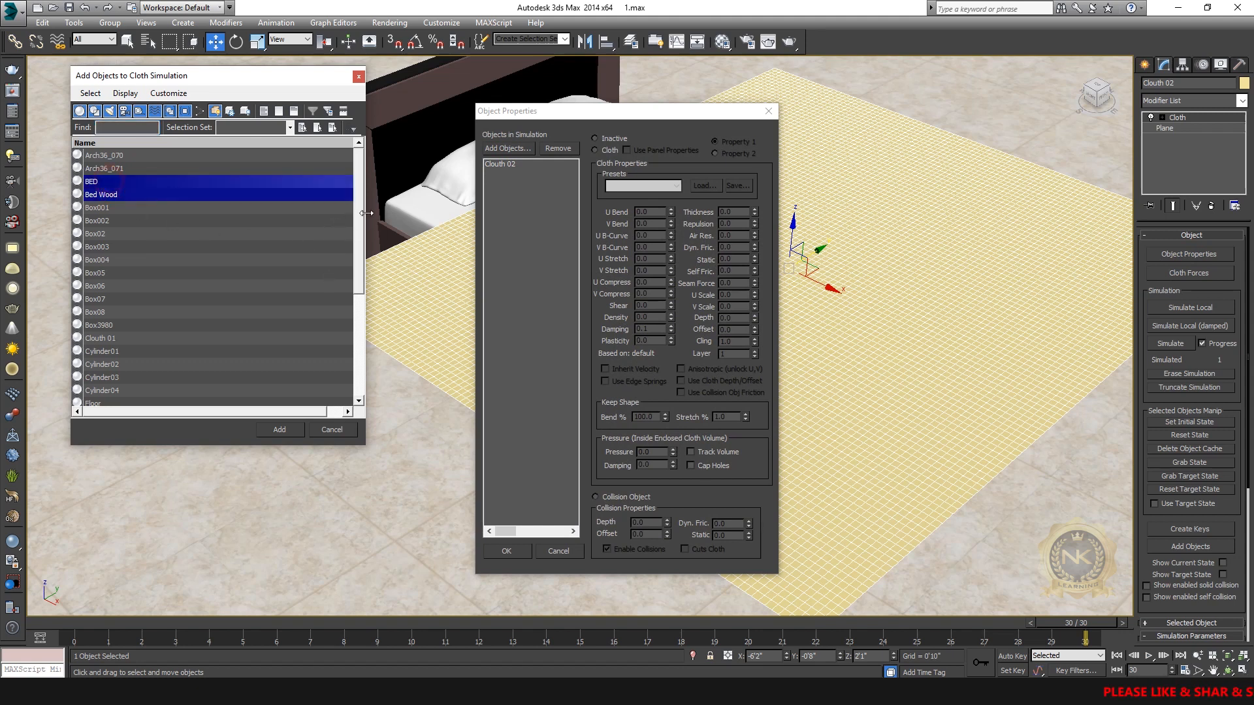
{"action": "scroll", "coordinate": [196, 294], "scroll_direction": "down", "scroll_amount": 5}
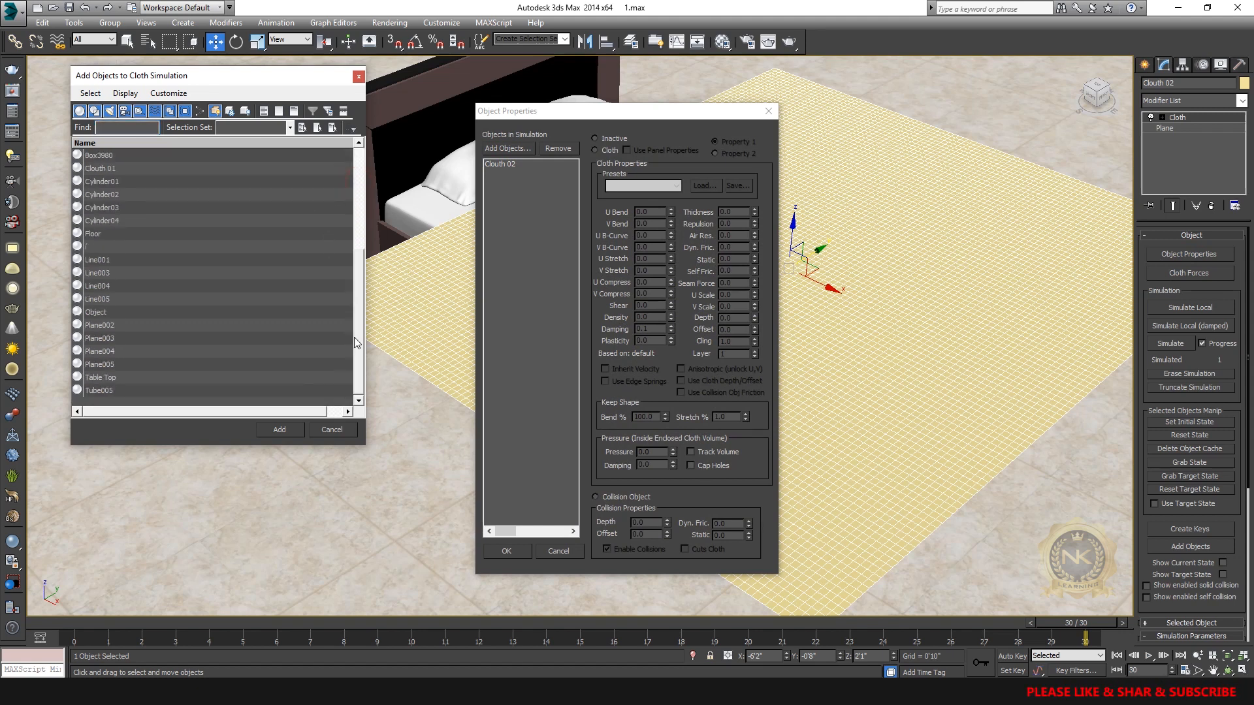
{"action": "left_click", "coordinate": [93, 234], "text": "ctrl"}
{"action": "left_click", "coordinate": [274, 430]}
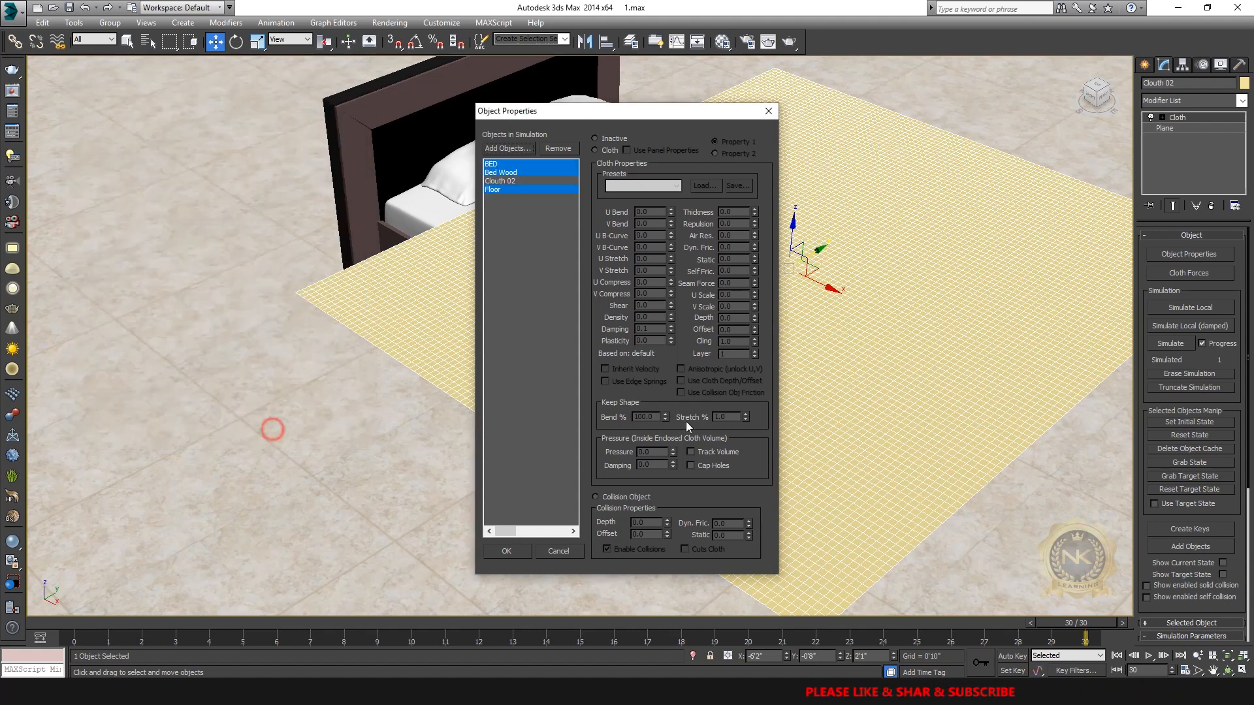
Define Clouth 02 as Cloth in the simulation's object properties and look through the fabric presets without choosing one.
{"action": "left_click", "coordinate": [540, 263]}
{"action": "left_click", "coordinate": [487, 164]}
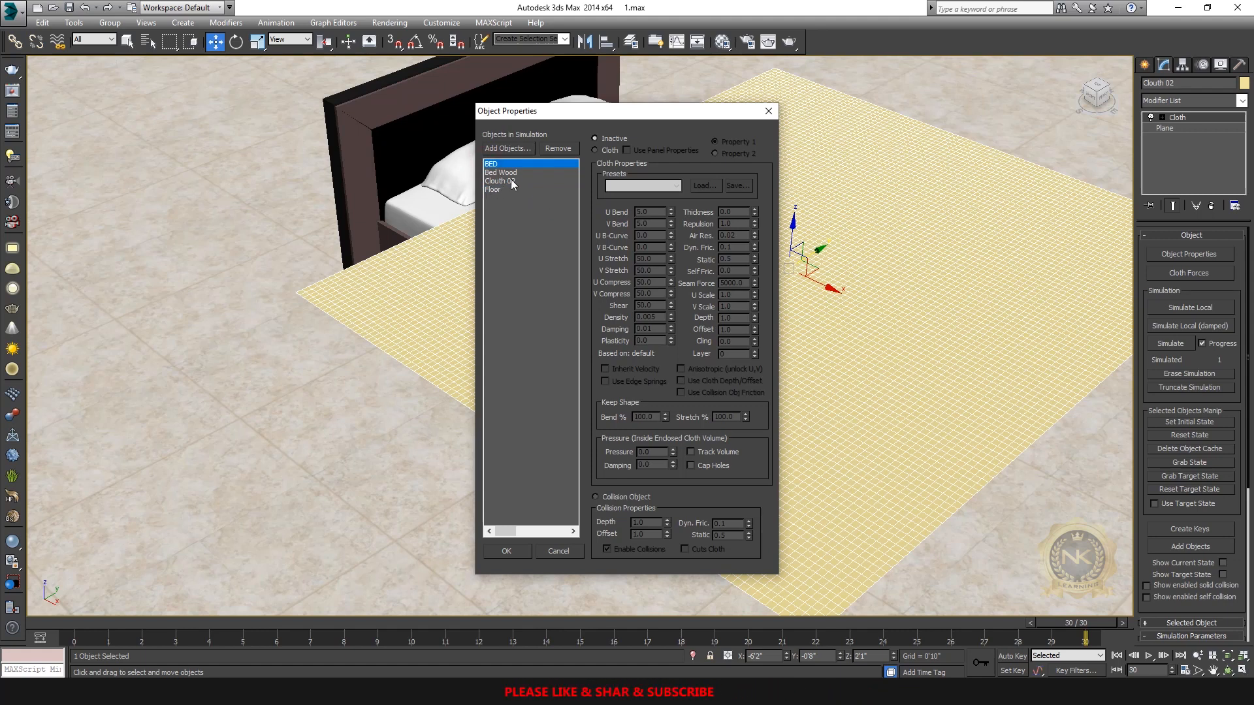
{"action": "left_click", "coordinate": [511, 182]}
{"action": "left_click", "coordinate": [608, 151]}
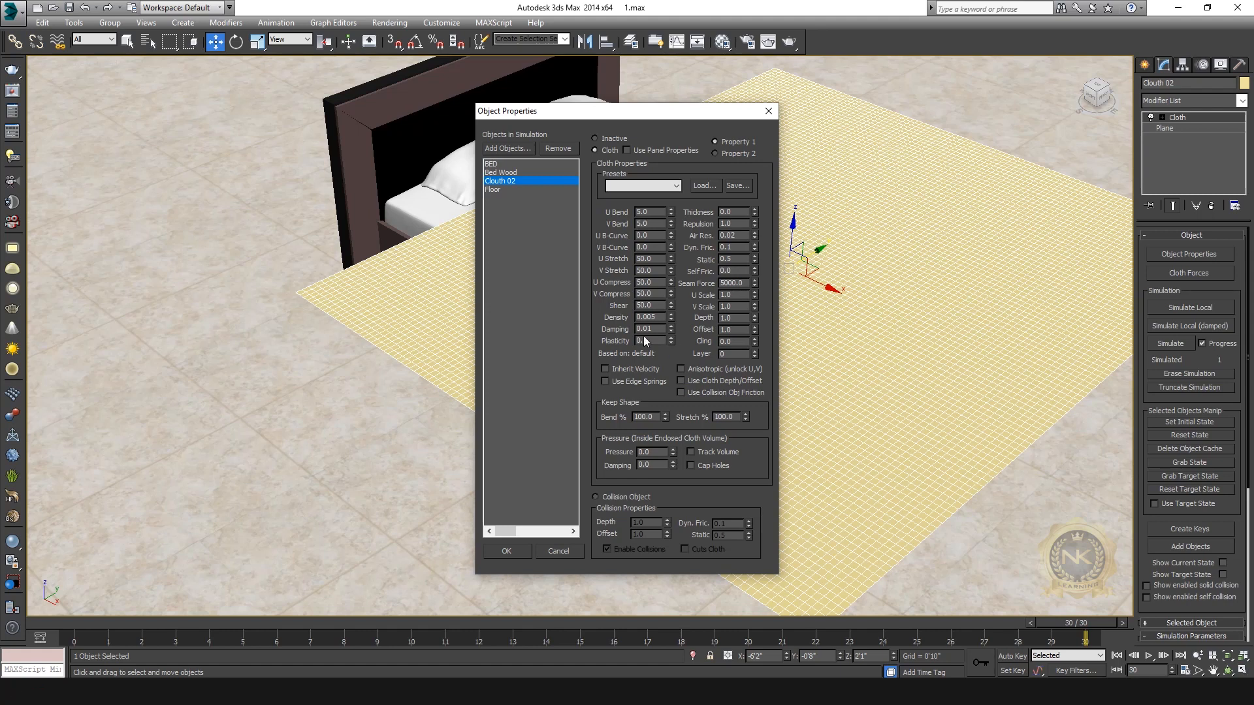
{"action": "left_click", "coordinate": [677, 187]}
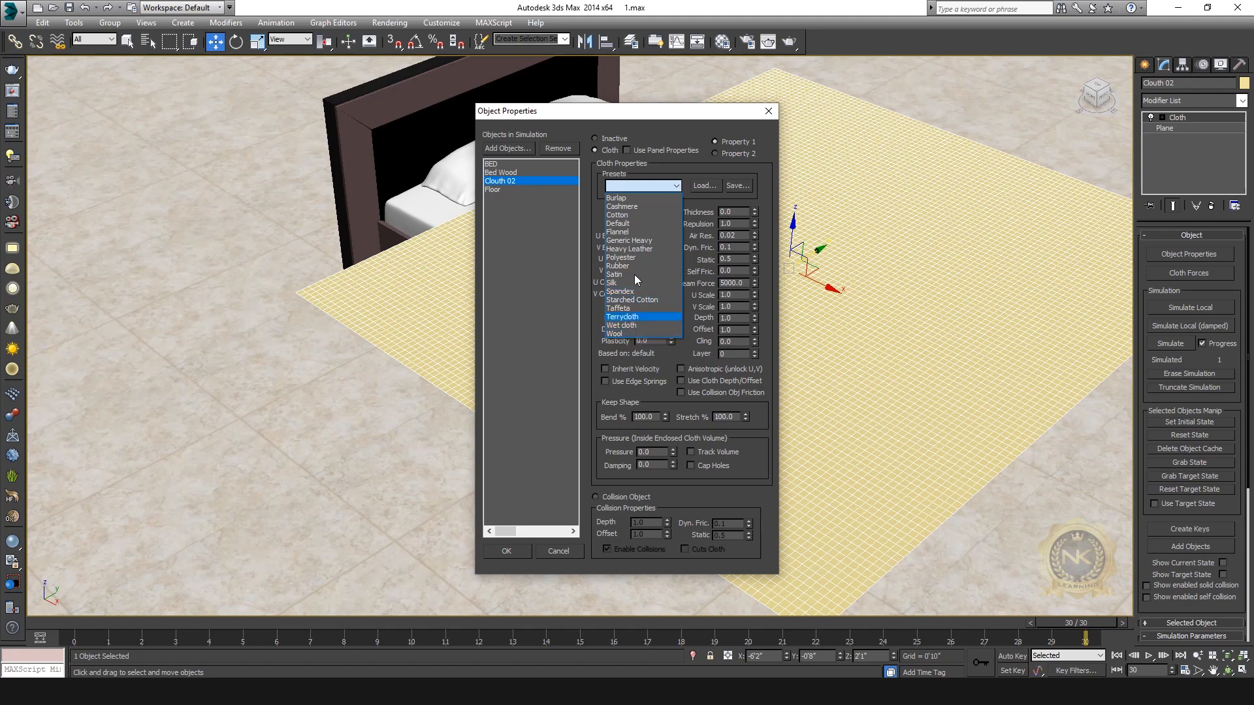
{"action": "left_click", "coordinate": [676, 183]}
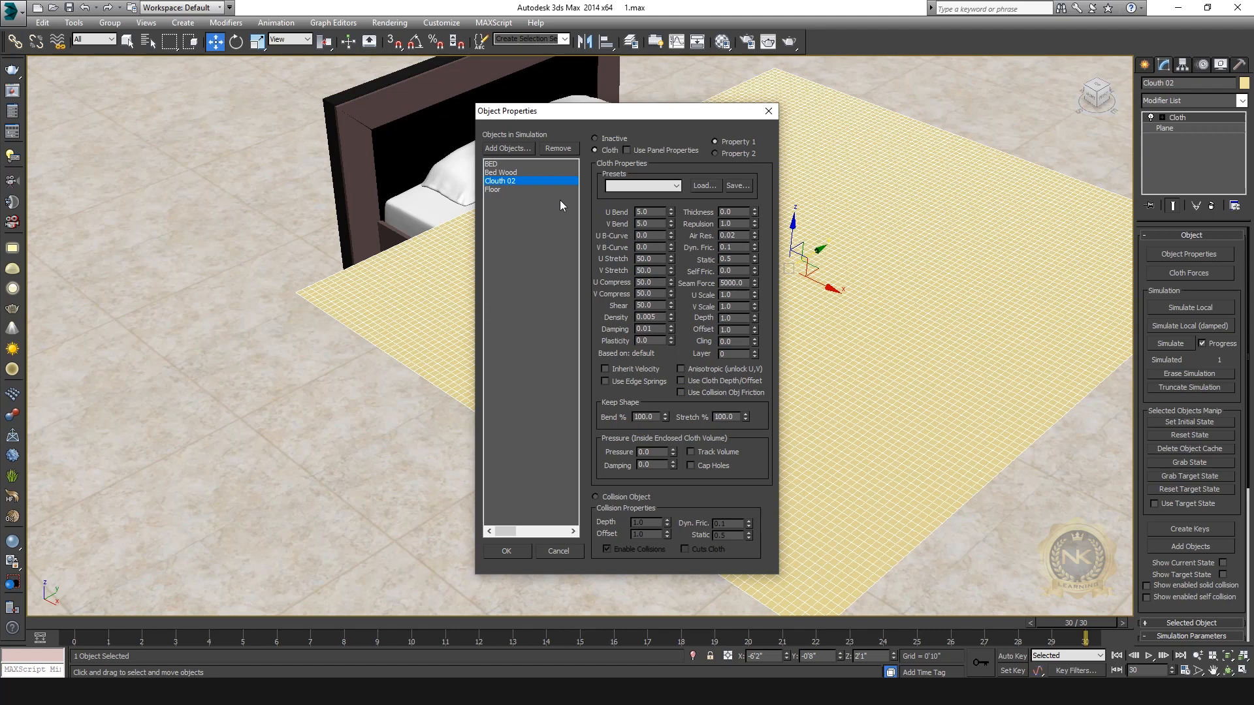
Define BED, Bed Wood and Floor as collision objects and accept the simulation's object properties.
{"action": "left_click", "coordinate": [491, 165]}
{"action": "left_click", "coordinate": [620, 500]}
{"action": "left_click", "coordinate": [501, 173]}
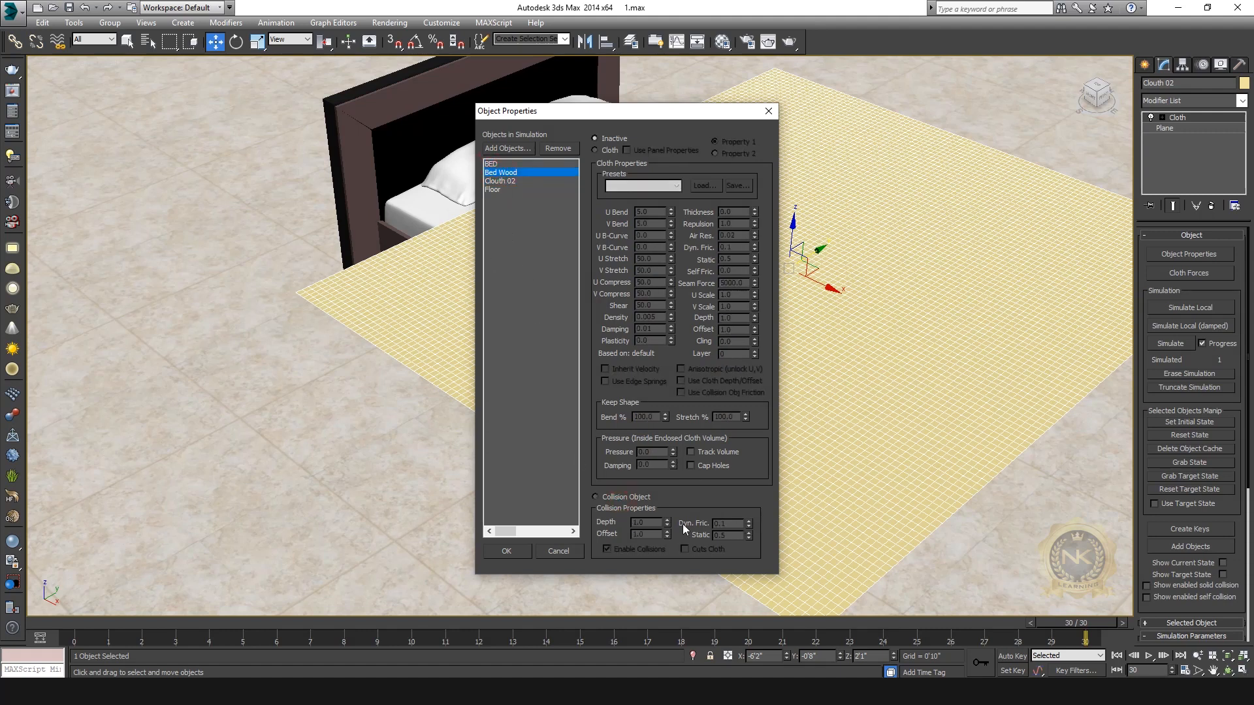
{"action": "left_click", "coordinate": [630, 498]}
{"action": "left_click", "coordinate": [494, 182]}
{"action": "left_click", "coordinate": [496, 189]}
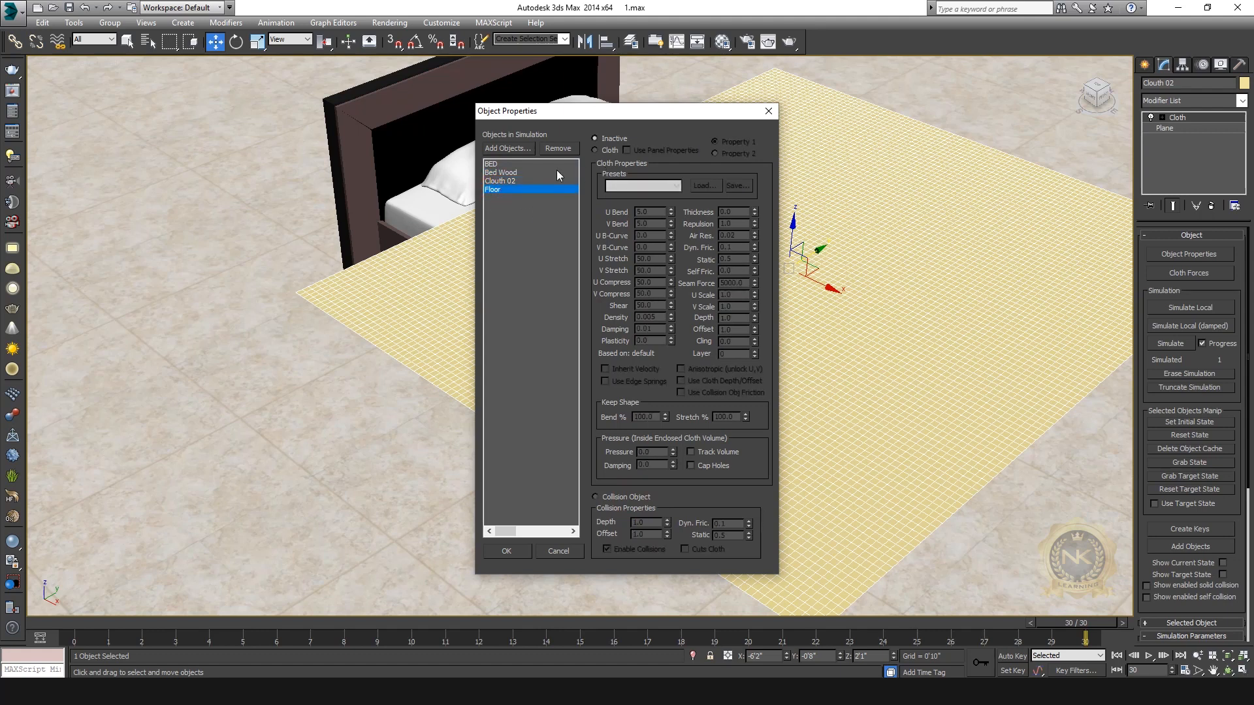
{"action": "left_click", "coordinate": [628, 498]}
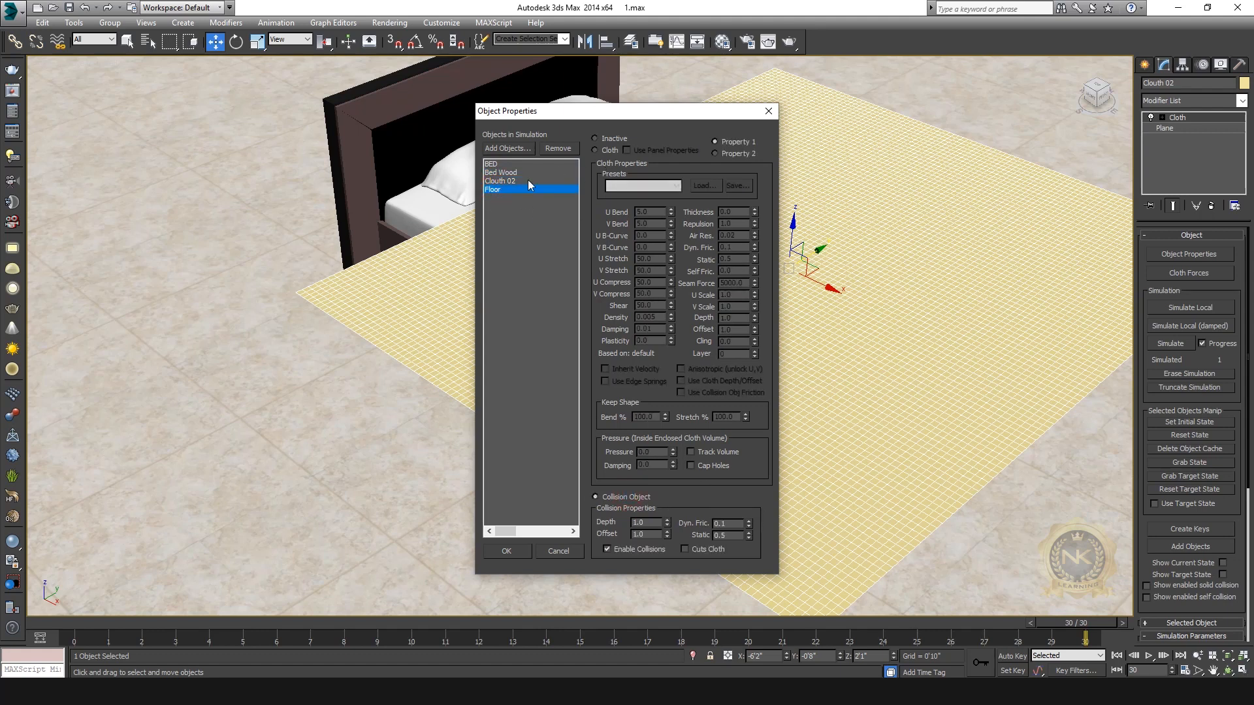
{"action": "left_click", "coordinate": [496, 164]}
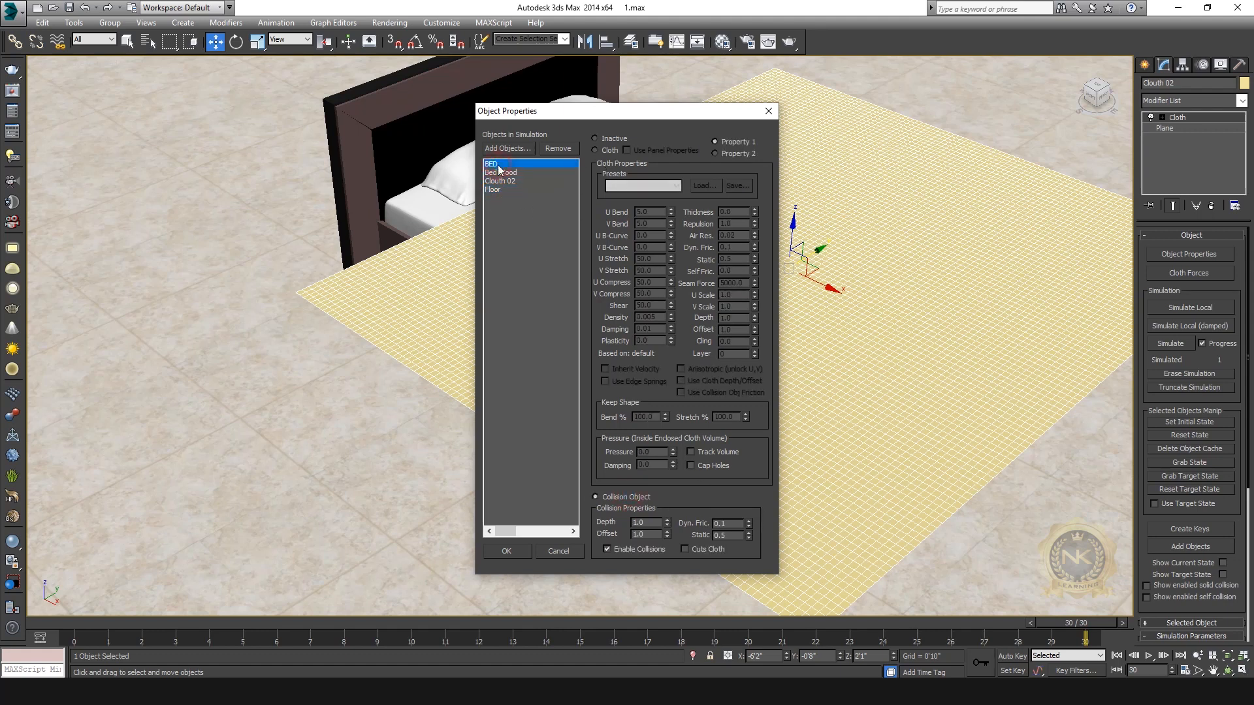
{"action": "left_click", "coordinate": [508, 552]}
Run the cloth simulation so that Clouth 02 drapes over the bed and onto the floor.
{"action": "middle_click_drag", "start_coordinate": [970, 314], "coordinate": [944, 249]}
{"action": "scroll", "coordinate": [951, 296], "scroll_direction": "down", "scroll_amount": 3}
{"action": "middle_click_drag", "start_coordinate": [1094, 297], "coordinate": [978, 308]}
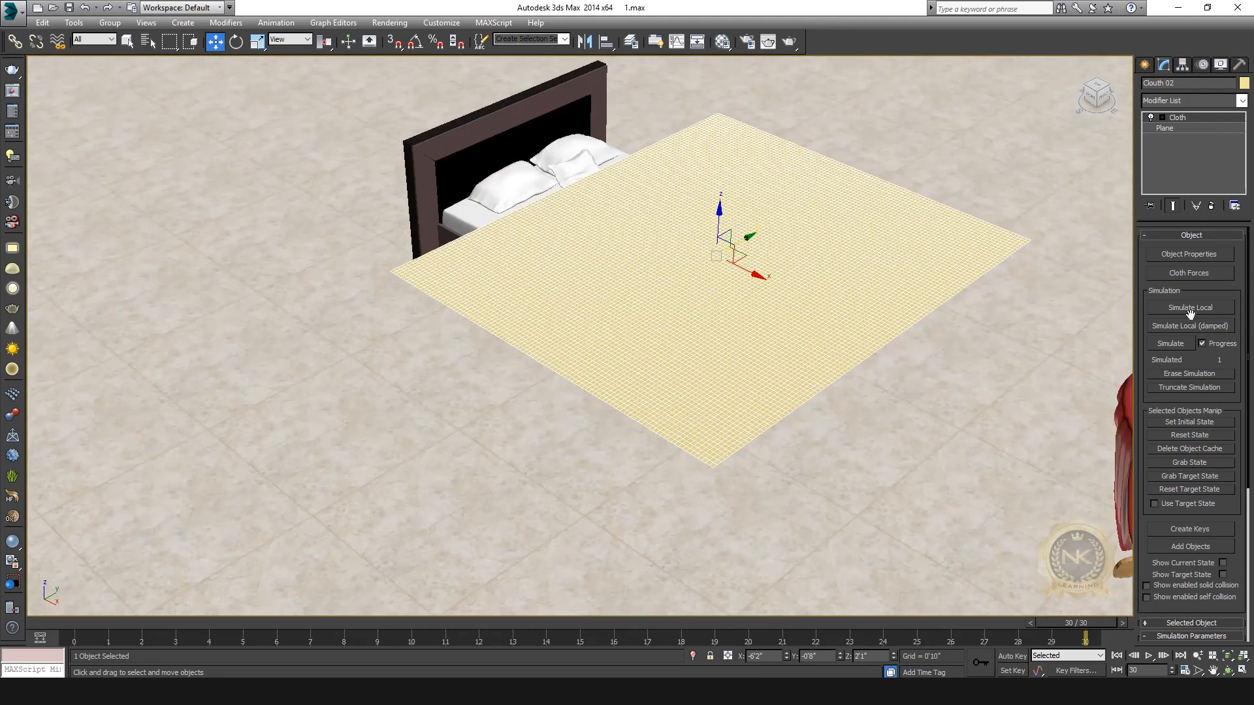
{"action": "left_click", "coordinate": [1179, 344]}
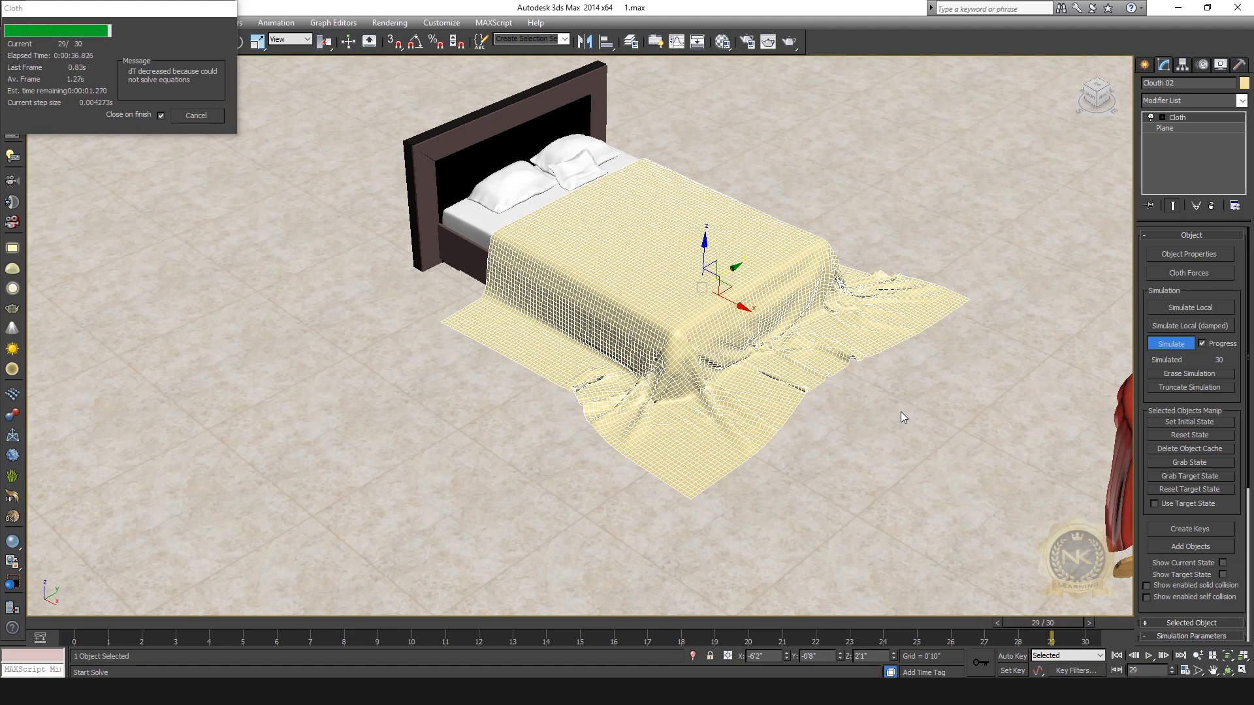
Deselect the draped cover by selecting the floor, and examine how it falls over the mattress and bed frame.
{"action": "scroll", "coordinate": [755, 460], "scroll_direction": "down", "scroll_amount": 3}
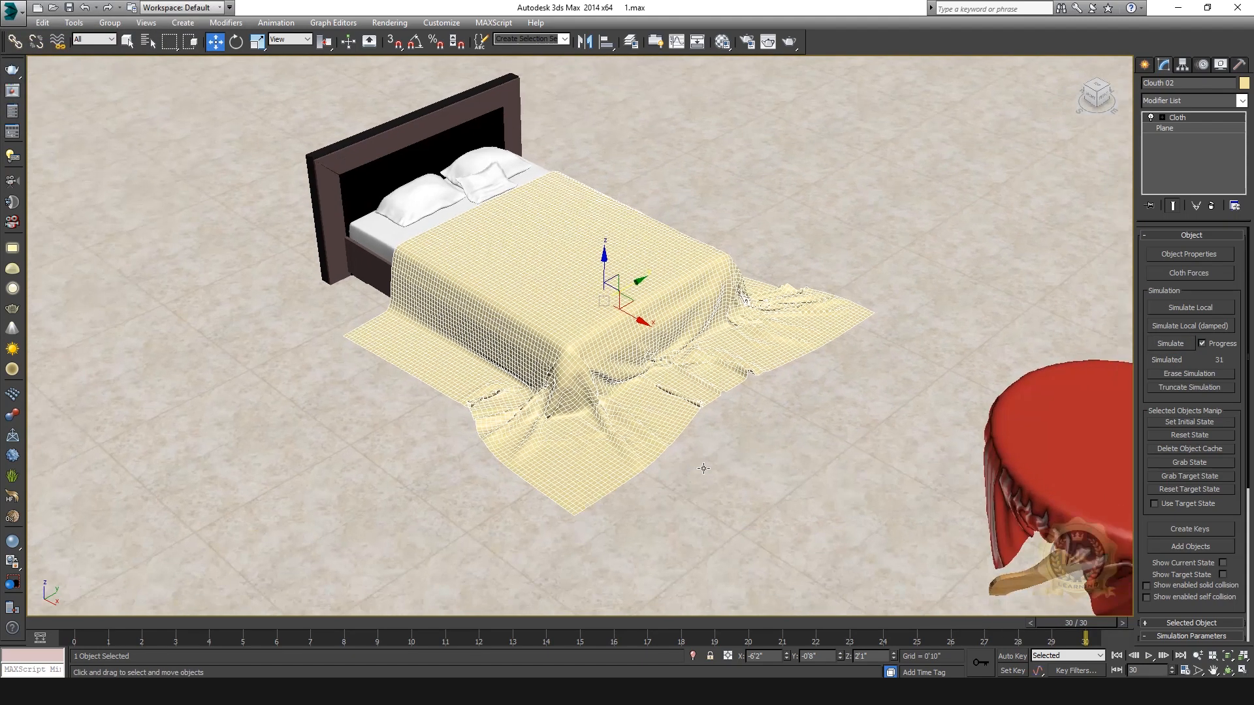
{"action": "scroll", "coordinate": [777, 453], "scroll_direction": "up", "scroll_amount": 8}
{"action": "left_click", "coordinate": [826, 466]}
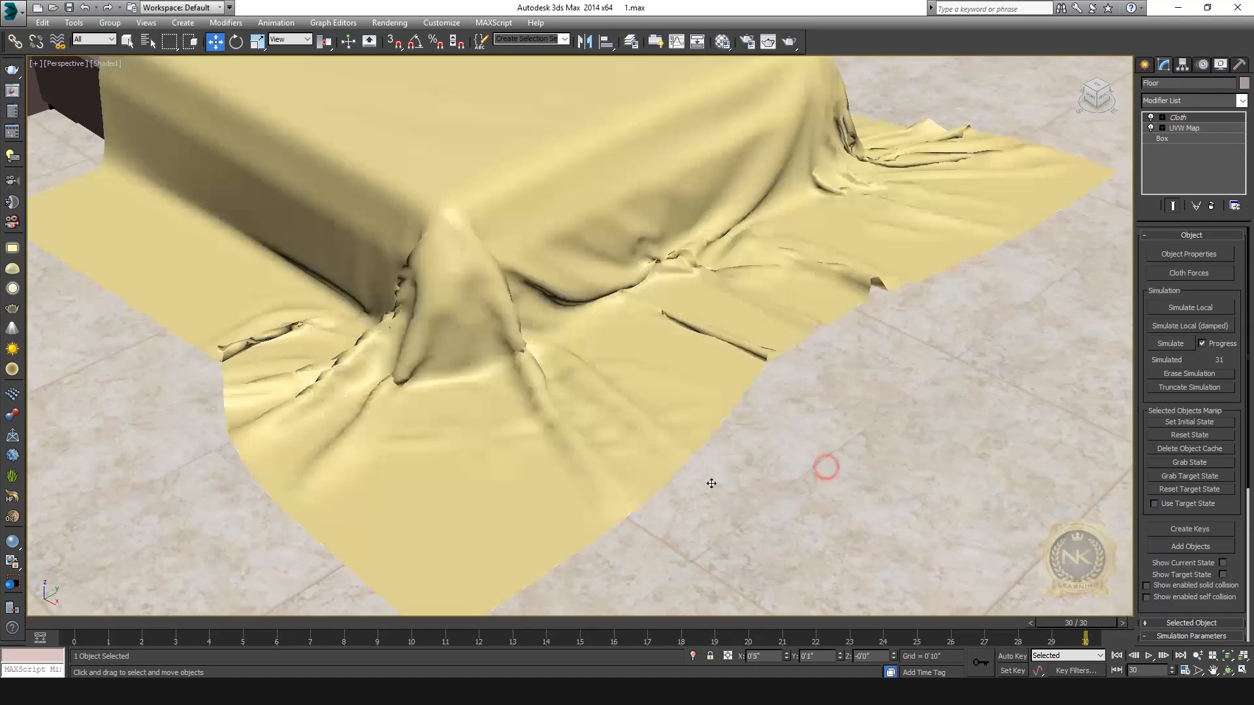
{"action": "scroll", "coordinate": [707, 481], "scroll_direction": "down", "scroll_amount": 8}
{"action": "middle_click_drag", "start_coordinate": [646, 437], "coordinate": [661, 470]}
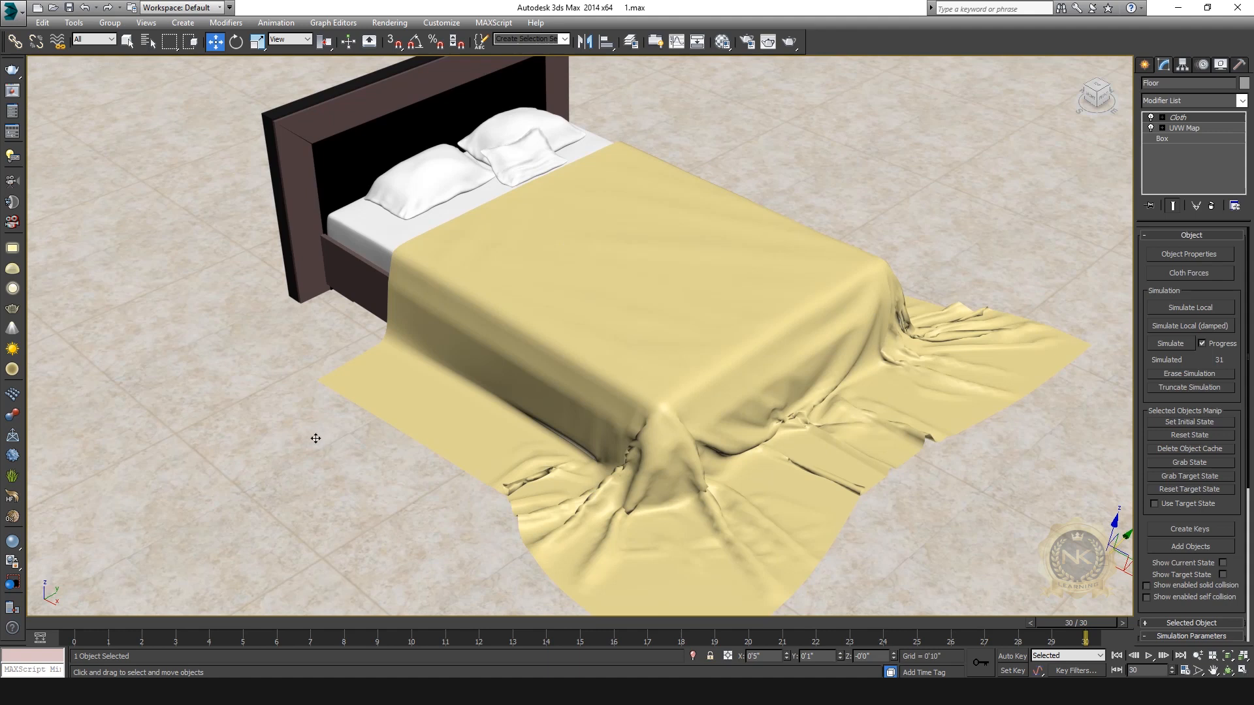
{"action": "middle_click_drag", "start_coordinate": [751, 402], "coordinate": [668, 420]}
{"action": "middle_click_drag", "start_coordinate": [825, 293], "coordinate": [608, 294]}
{"action": "scroll", "coordinate": [588, 336], "scroll_direction": "down", "scroll_amount": 3}
{"action": "scroll", "coordinate": [619, 312], "scroll_direction": "down", "scroll_amount": 3}
{"action": "middle_click_drag", "start_coordinate": [500, 273], "coordinate": [464, 255]}
{"action": "scroll", "coordinate": [565, 333], "scroll_direction": "up", "scroll_amount": 3}
{"action": "middle_click_drag", "start_coordinate": [573, 339], "coordinate": [705, 420]}
{"action": "scroll", "coordinate": [292, 442], "scroll_direction": "up", "scroll_amount": 3}
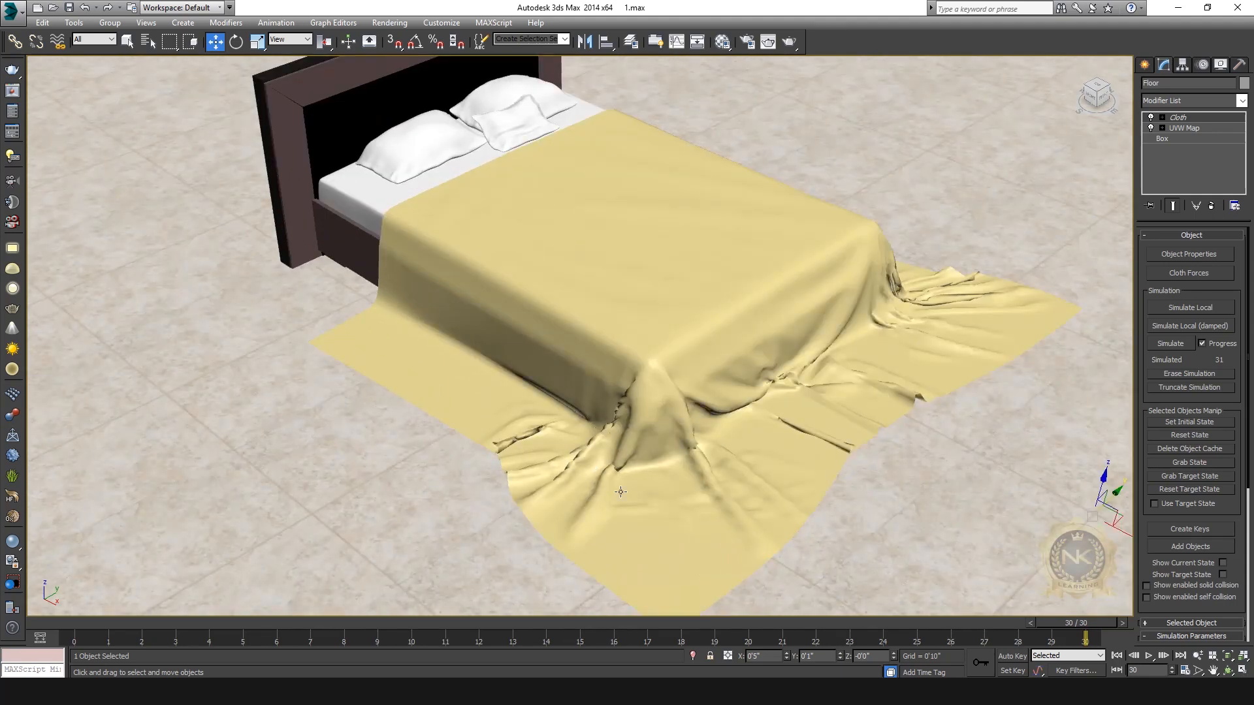
Examine the cover's folds at the bed's foot corner and on the floor from close, low and angled views.
{"action": "middle_click_drag", "start_coordinate": [586, 474], "coordinate": [543, 277]}
{"action": "scroll", "coordinate": [544, 278], "scroll_direction": "up", "scroll_amount": 2}
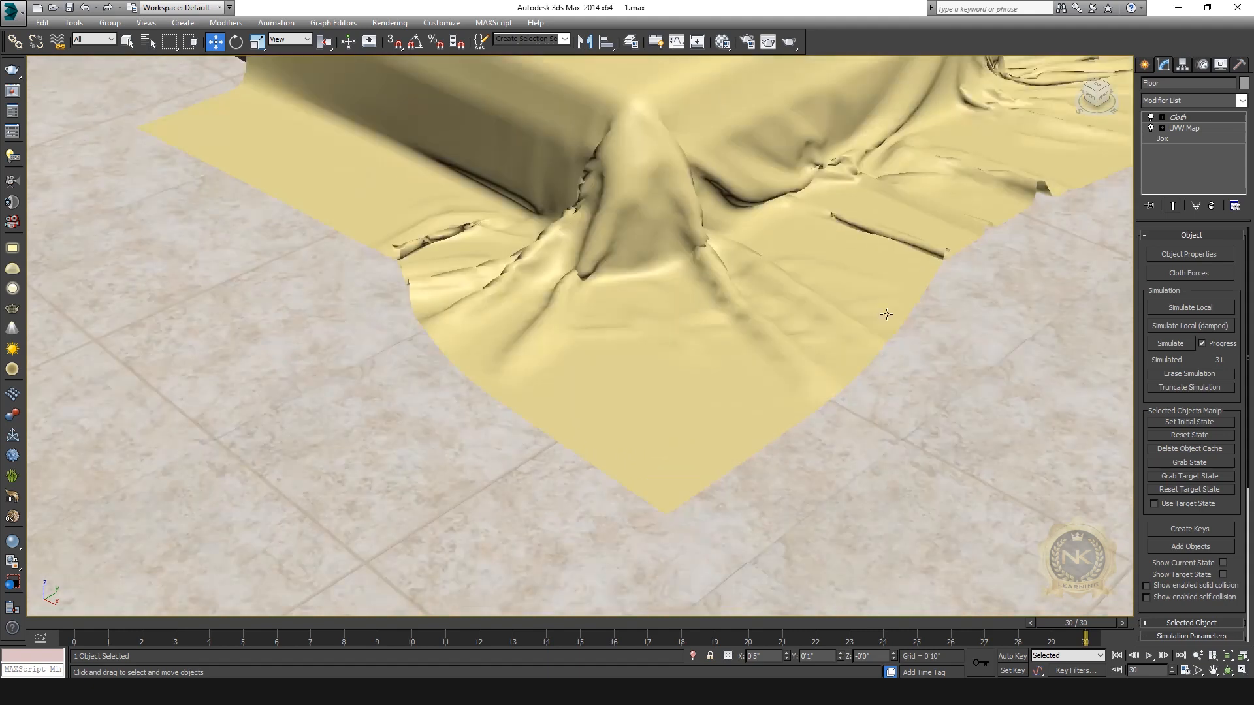
{"action": "left_click", "coordinate": [1087, 97]}
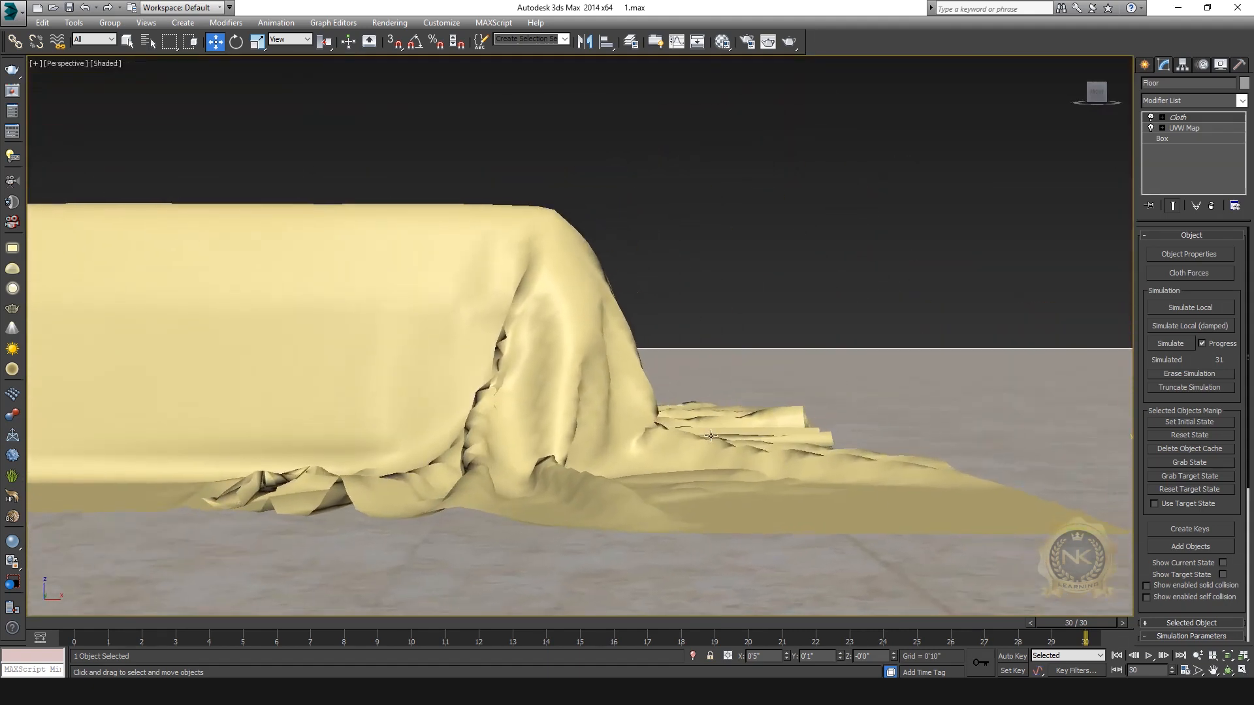
{"action": "middle_click_drag", "start_coordinate": [980, 462], "coordinate": [878, 486]}
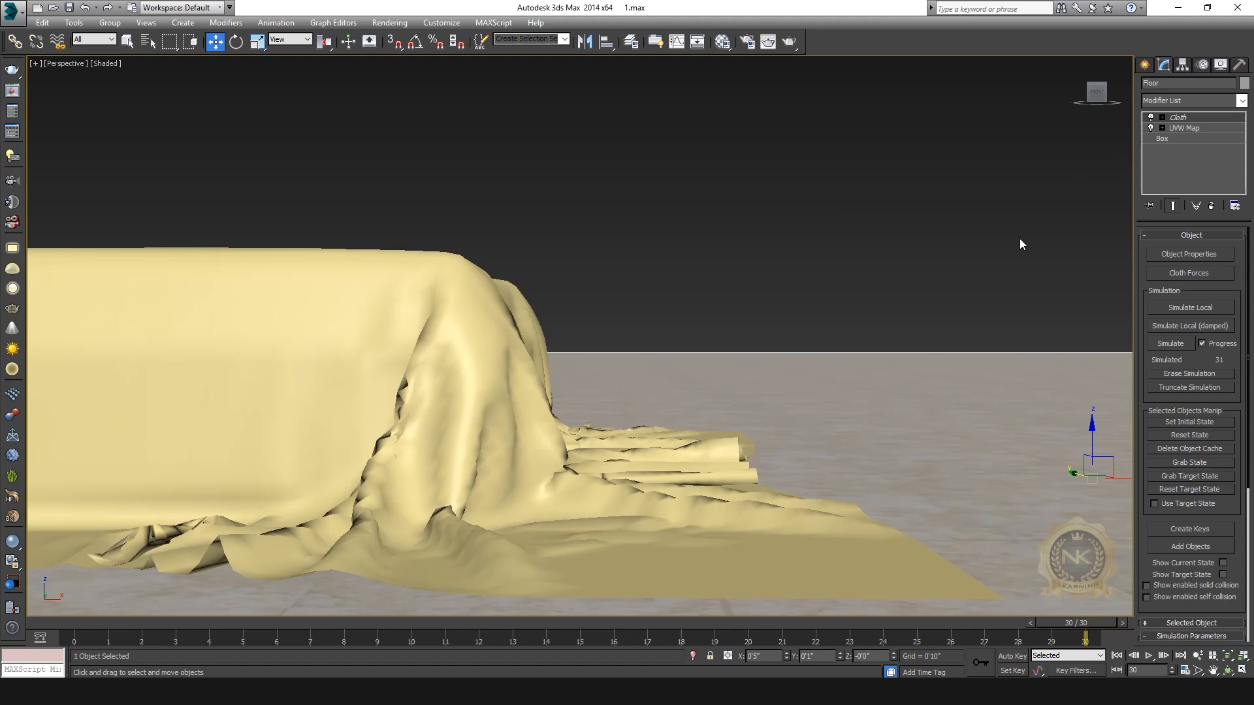
{"action": "left_click", "coordinate": [1228, 671]}
{"action": "middle_click_drag", "start_coordinate": [702, 519], "coordinate": [775, 475]}
{"action": "left_click_drag", "start_coordinate": [689, 326], "coordinate": [637, 335]}
{"action": "middle_click_drag", "start_coordinate": [703, 412], "coordinate": [759, 456]}
{"action": "left_click_drag", "start_coordinate": [485, 311], "coordinate": [462, 364]}
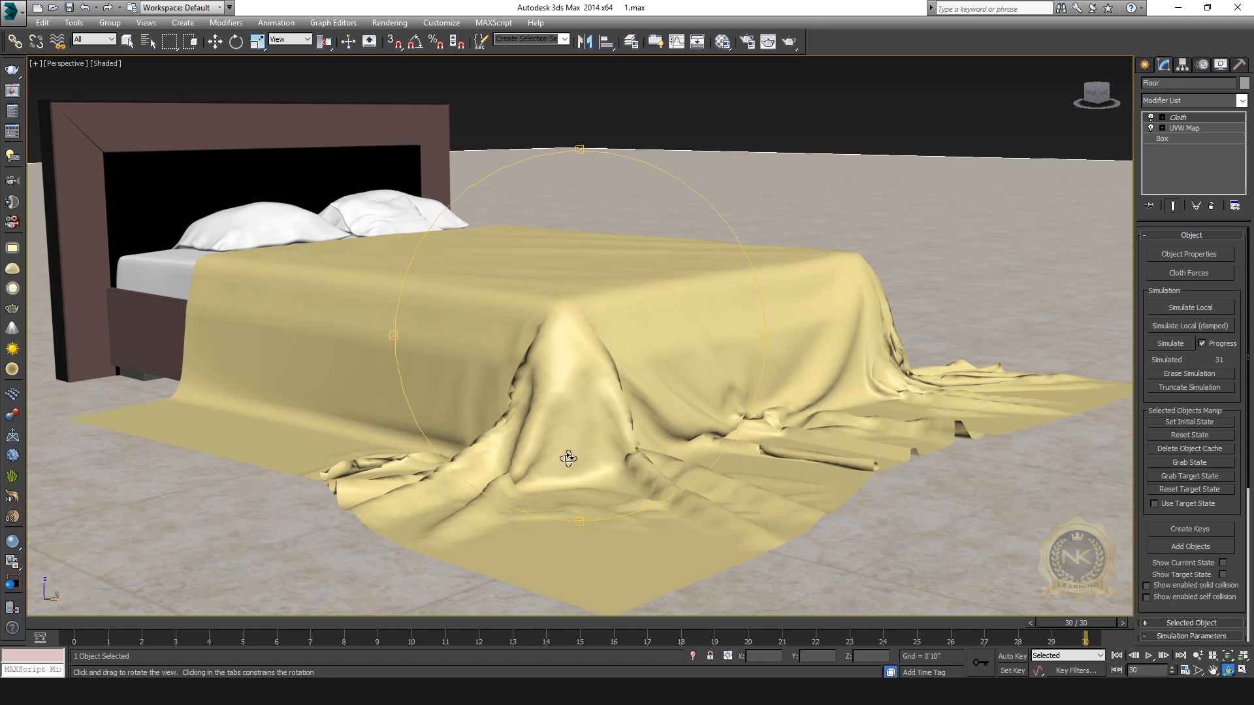
Examine the draped bed cover and the tablecloth together from low, raised and high angles.
{"action": "left_click_drag", "start_coordinate": [660, 272], "coordinate": [669, 288]}
{"action": "scroll", "coordinate": [669, 291], "scroll_direction": "down", "scroll_amount": 6}
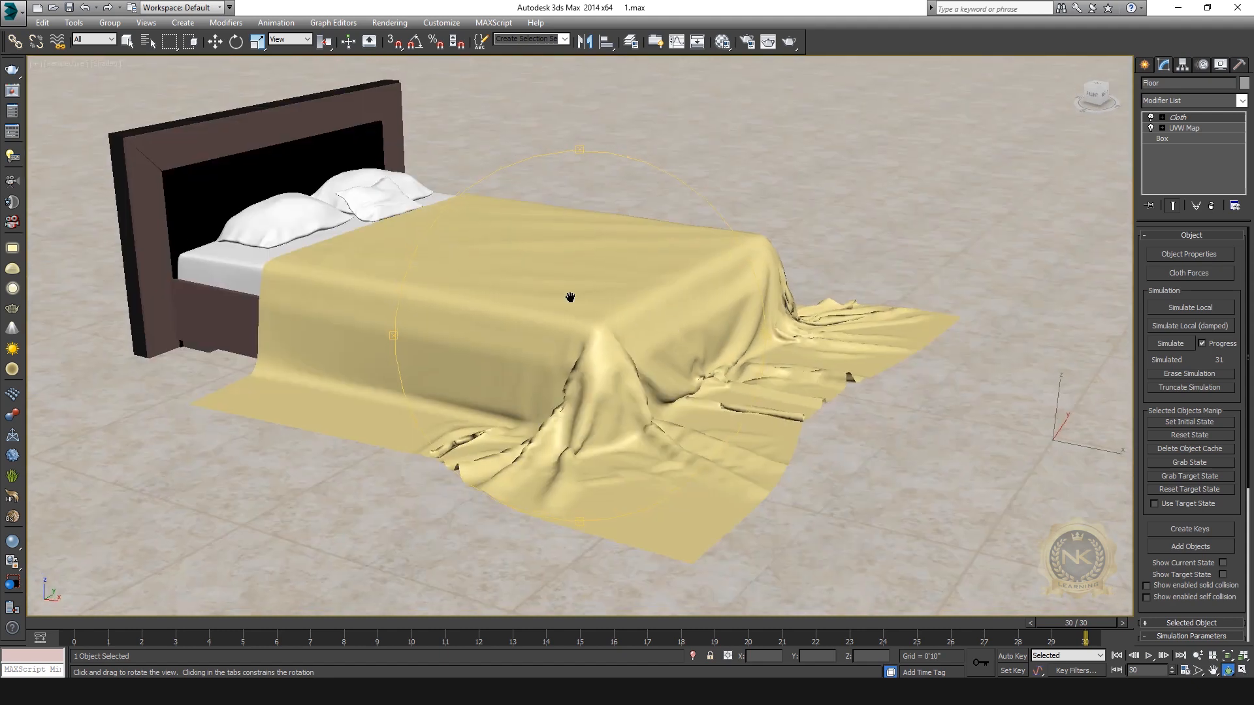
{"action": "left_click_drag", "start_coordinate": [629, 320], "coordinate": [559, 352]}
{"action": "left_click", "coordinate": [214, 41]}
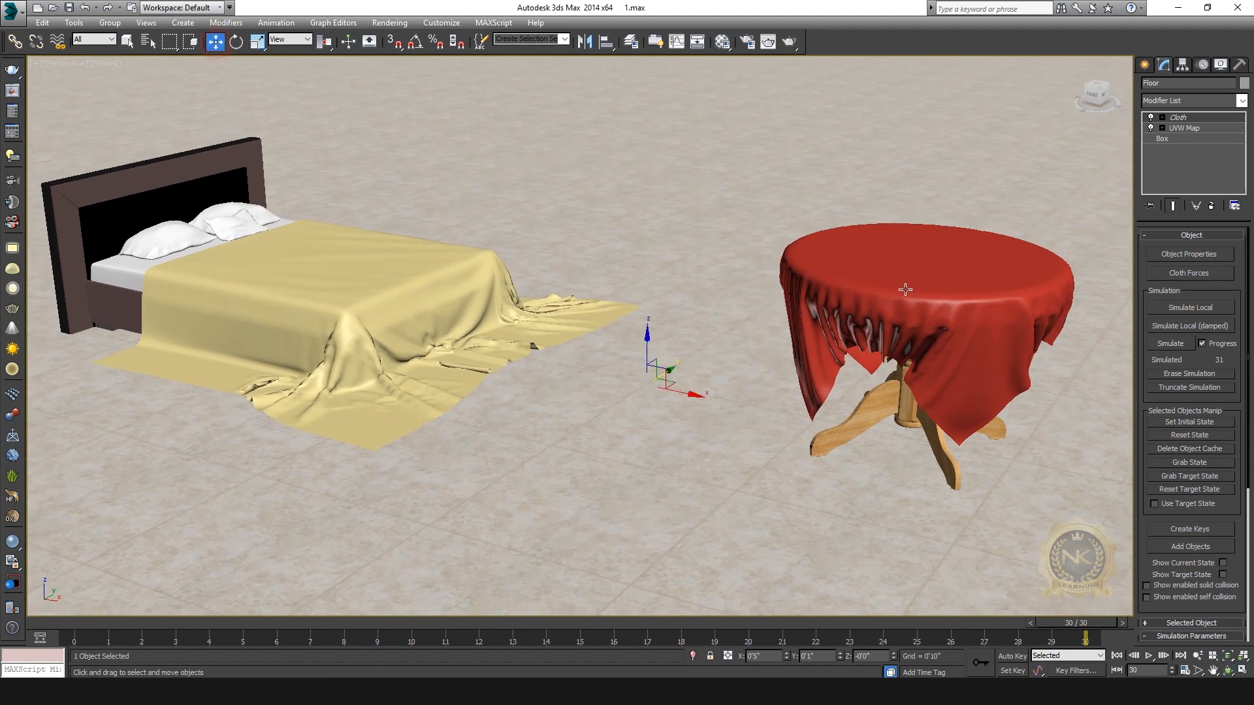
{"action": "left_click_drag", "start_coordinate": [1099, 90], "coordinate": [1093, 99]}
{"action": "left_click", "coordinate": [1097, 98]}
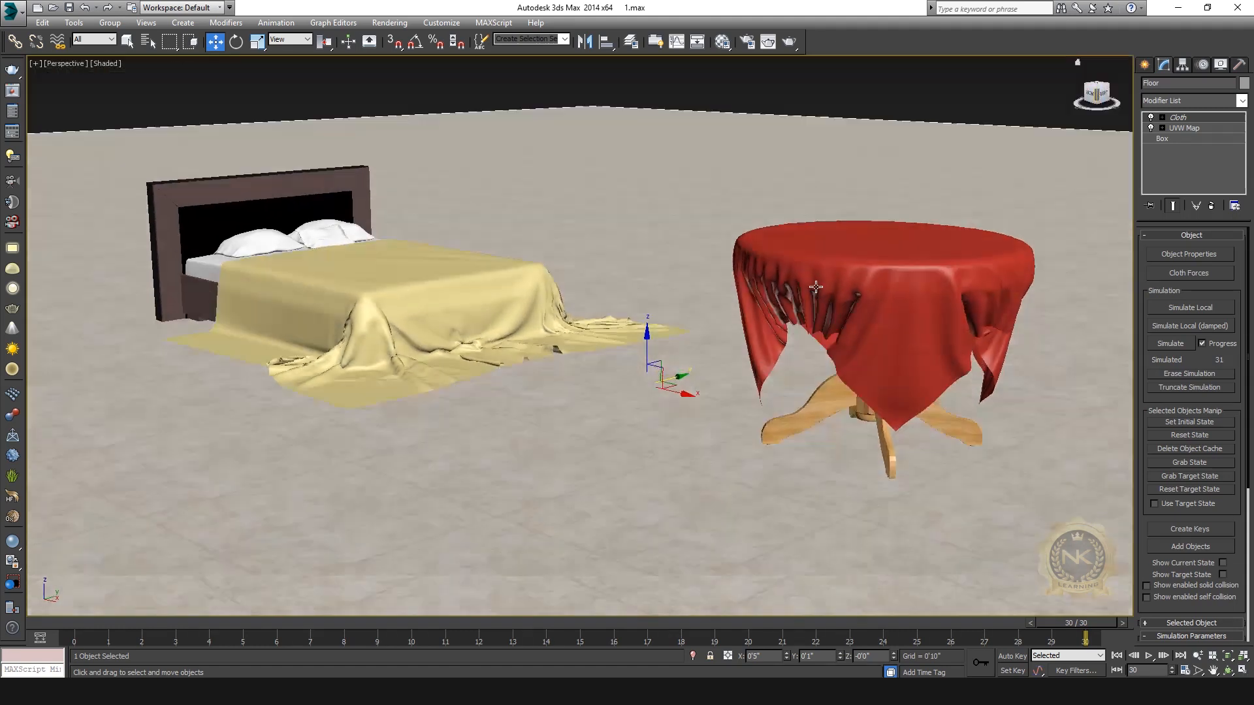
{"action": "left_click", "coordinate": [1096, 84]}
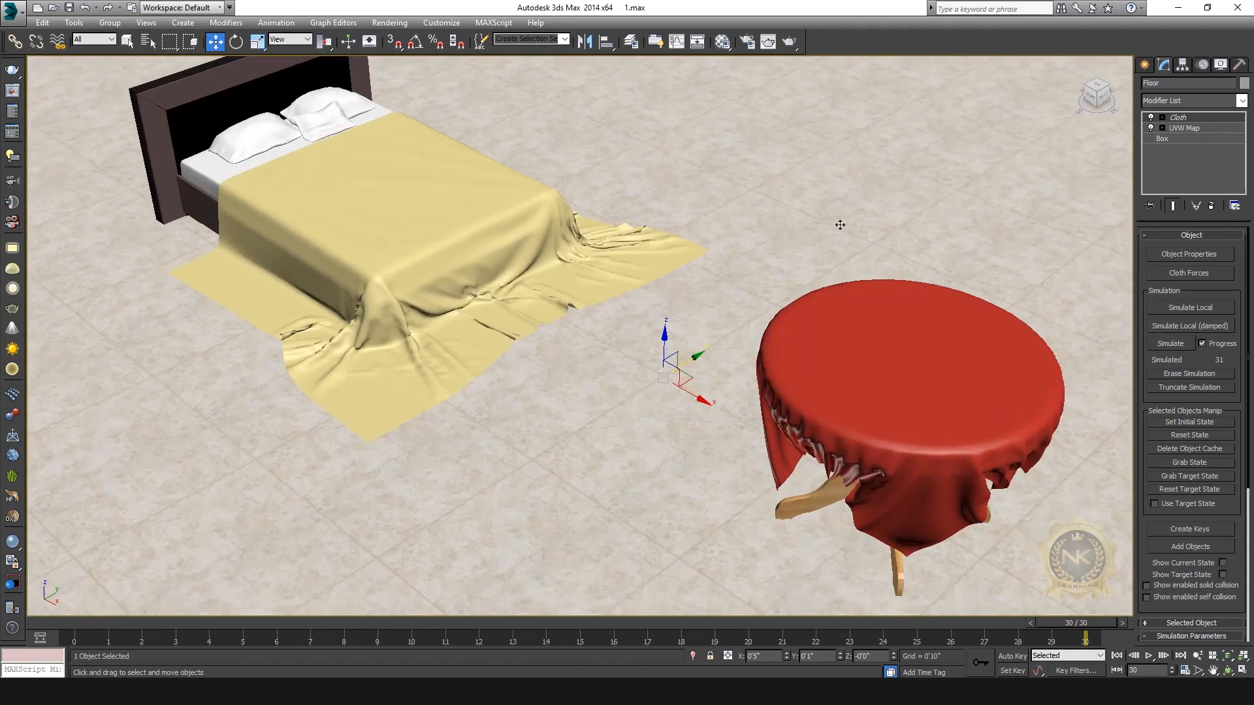
{"action": "scroll", "coordinate": [840, 225], "scroll_direction": "down", "scroll_amount": 5}
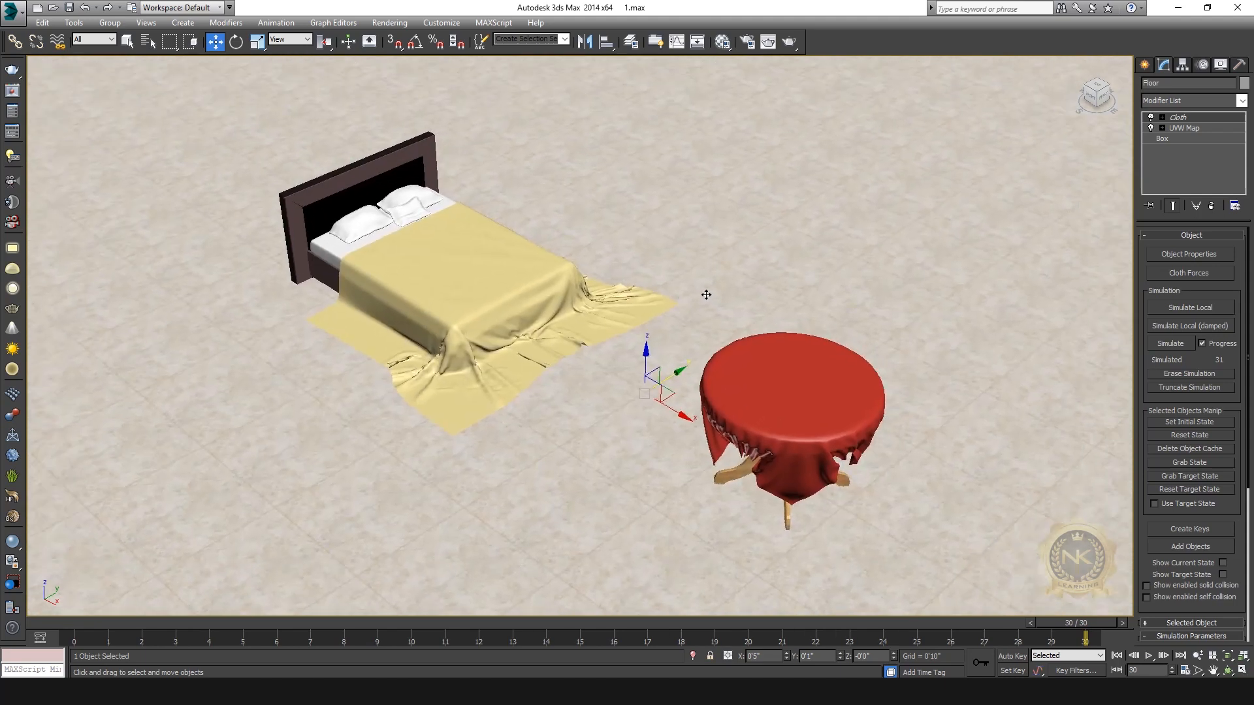
{"action": "scroll", "coordinate": [703, 296], "scroll_direction": "up", "scroll_amount": 3}
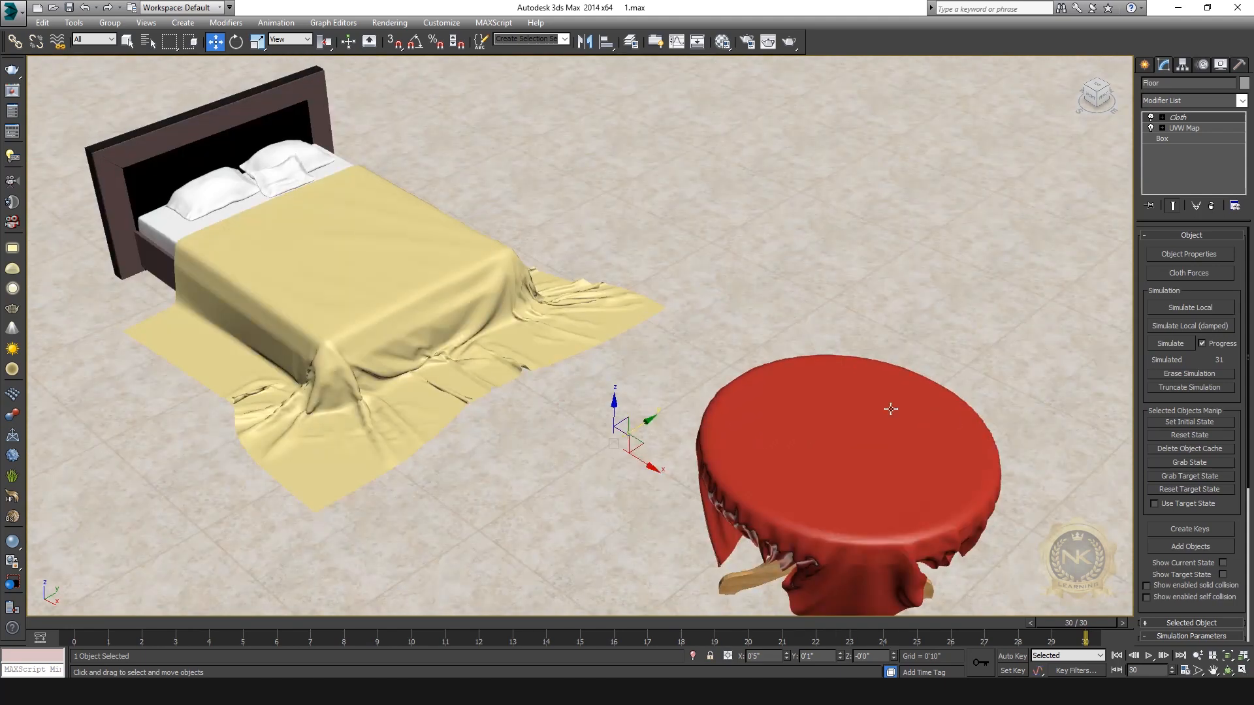
{"action": "middle_click_drag", "start_coordinate": [891, 409], "coordinate": [793, 298]}
{"action": "middle_click_drag", "start_coordinate": [687, 284], "coordinate": [757, 343]}
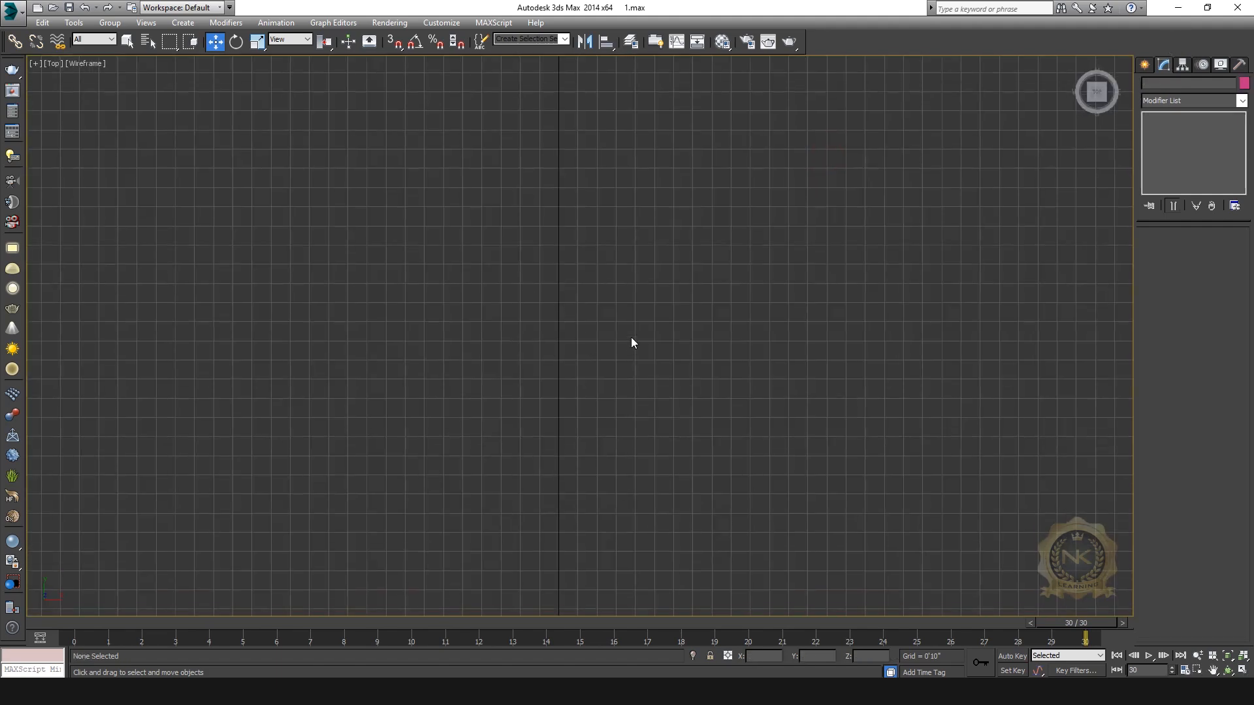
{"action": "scroll", "coordinate": [630, 340], "scroll_direction": "down", "scroll_amount": 8}
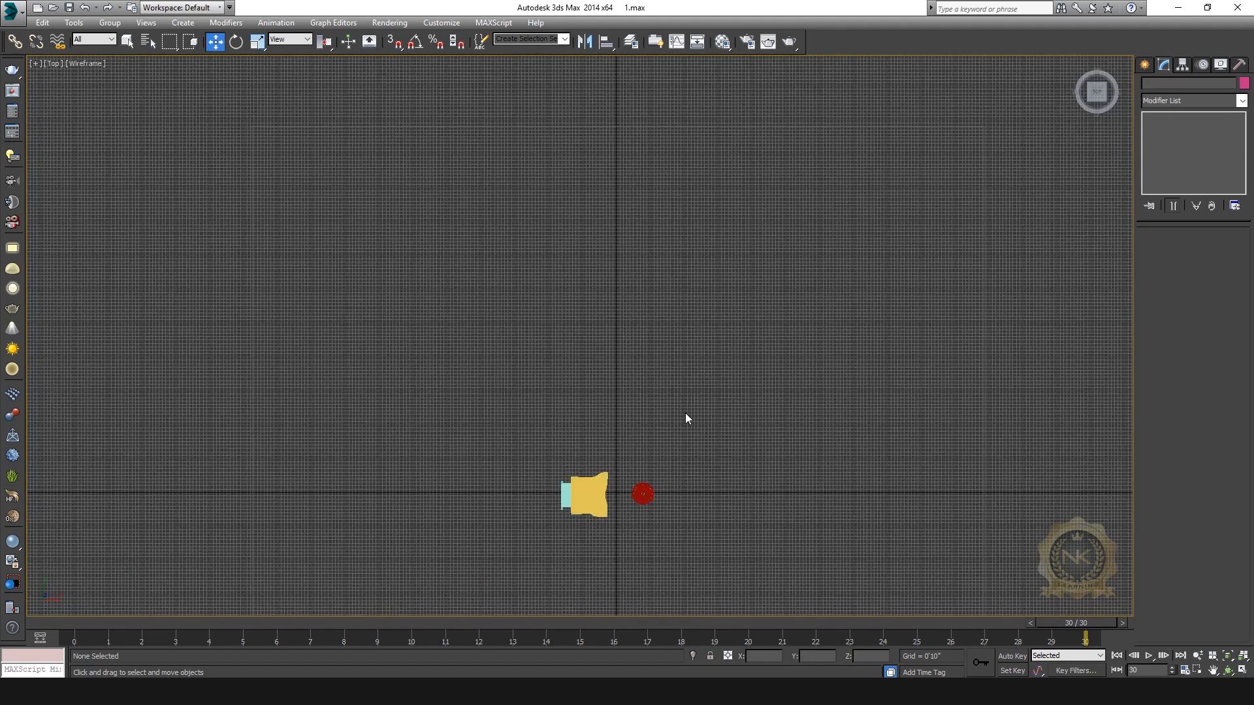
{"action": "scroll", "coordinate": [641, 371], "scroll_direction": "up", "scroll_amount": 5}
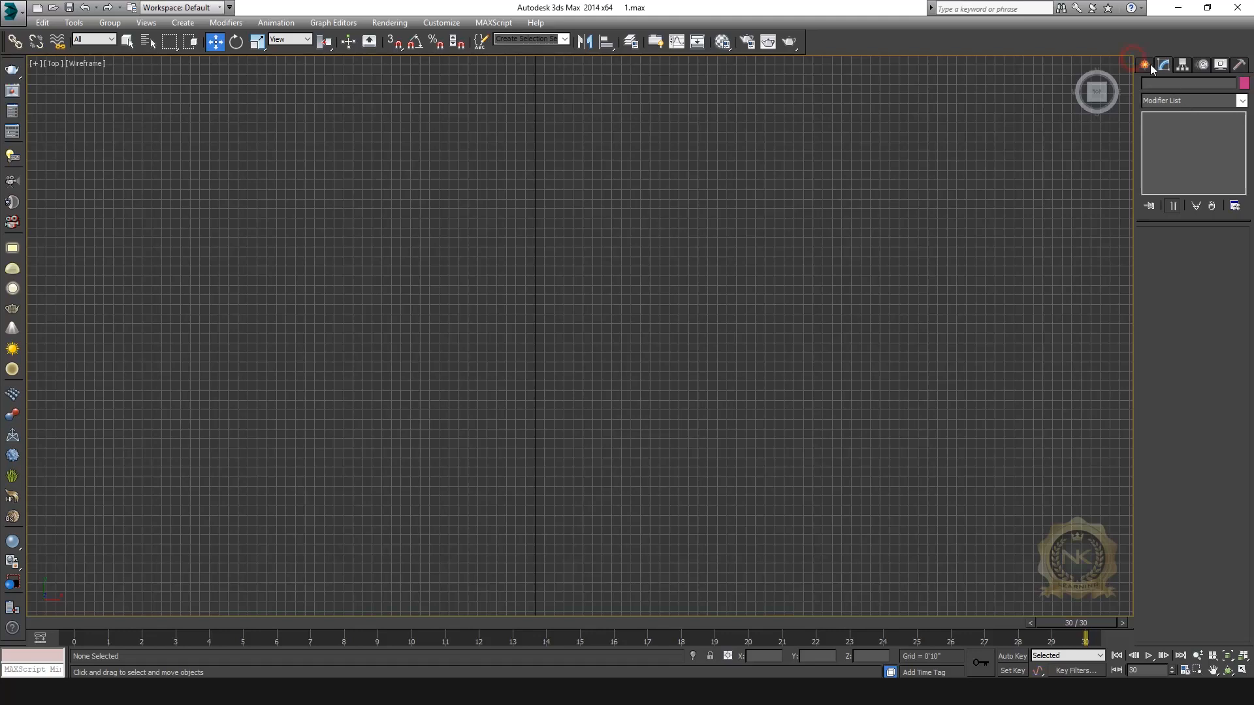
{"action": "left_click", "coordinate": [1148, 65]}
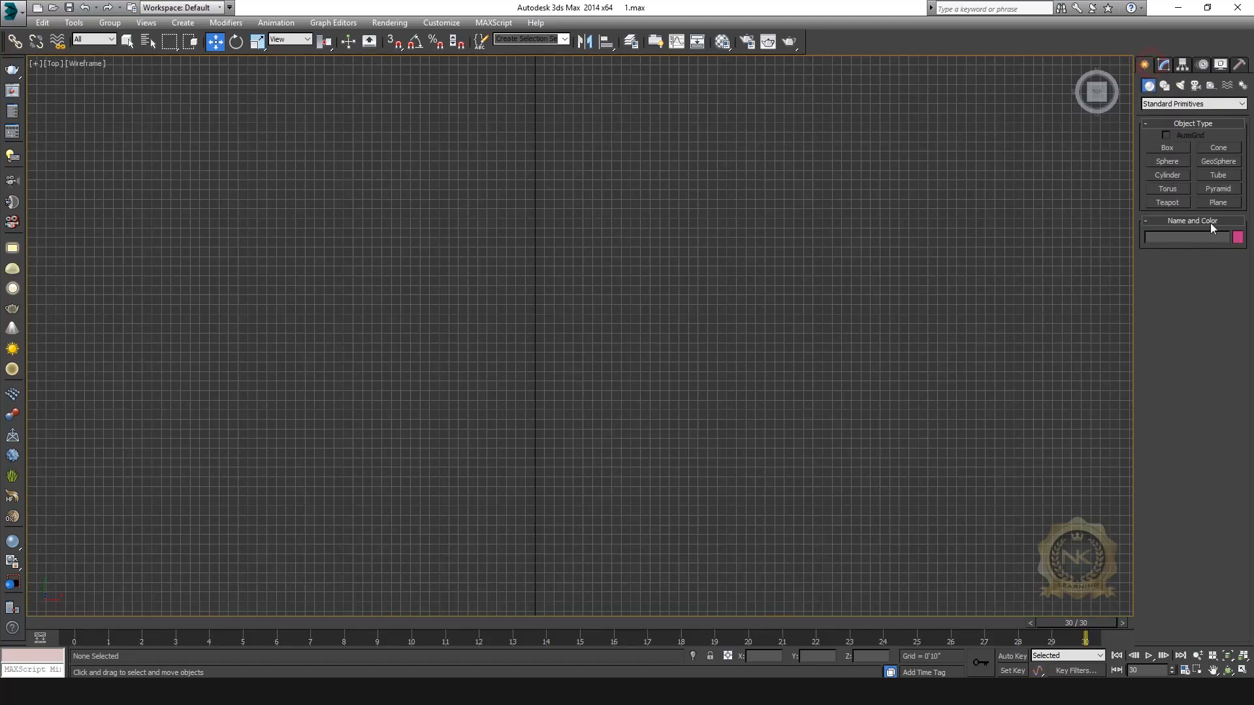
{"action": "left_click", "coordinate": [1169, 104]}
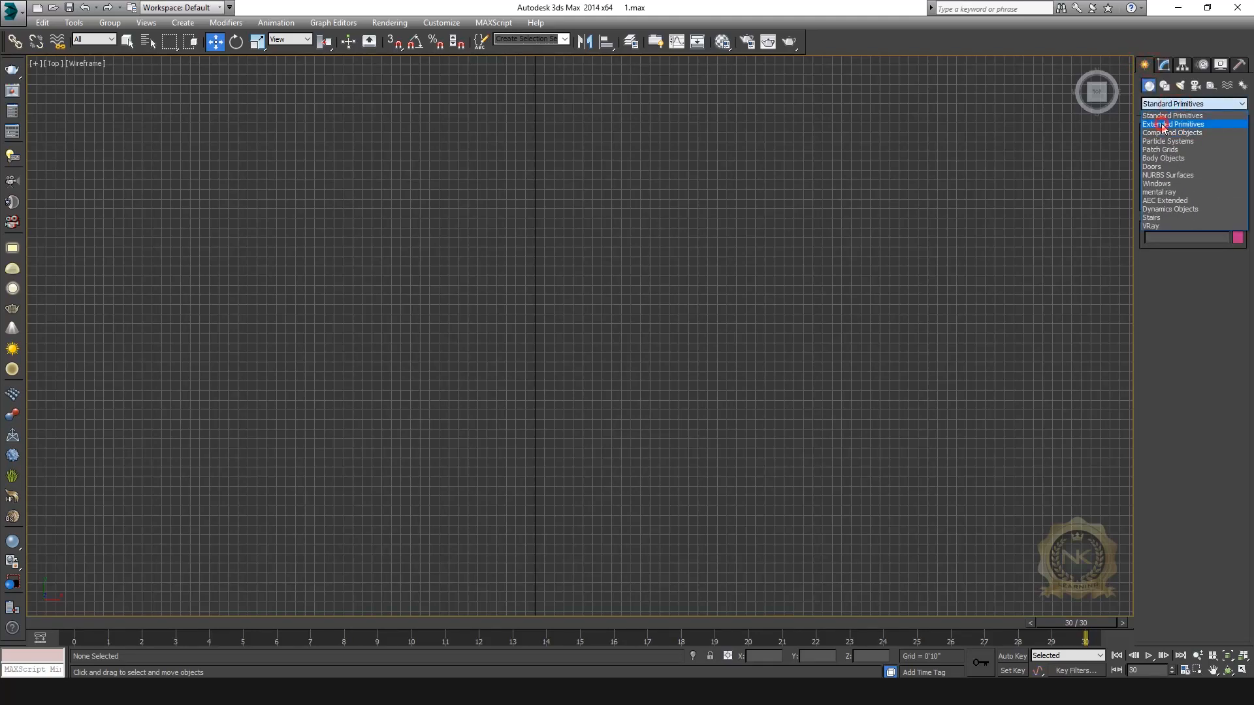
{"action": "left_click", "coordinate": [1171, 124]}
{"action": "left_click", "coordinate": [1156, 103]}
{"action": "left_click", "coordinate": [1169, 114]}
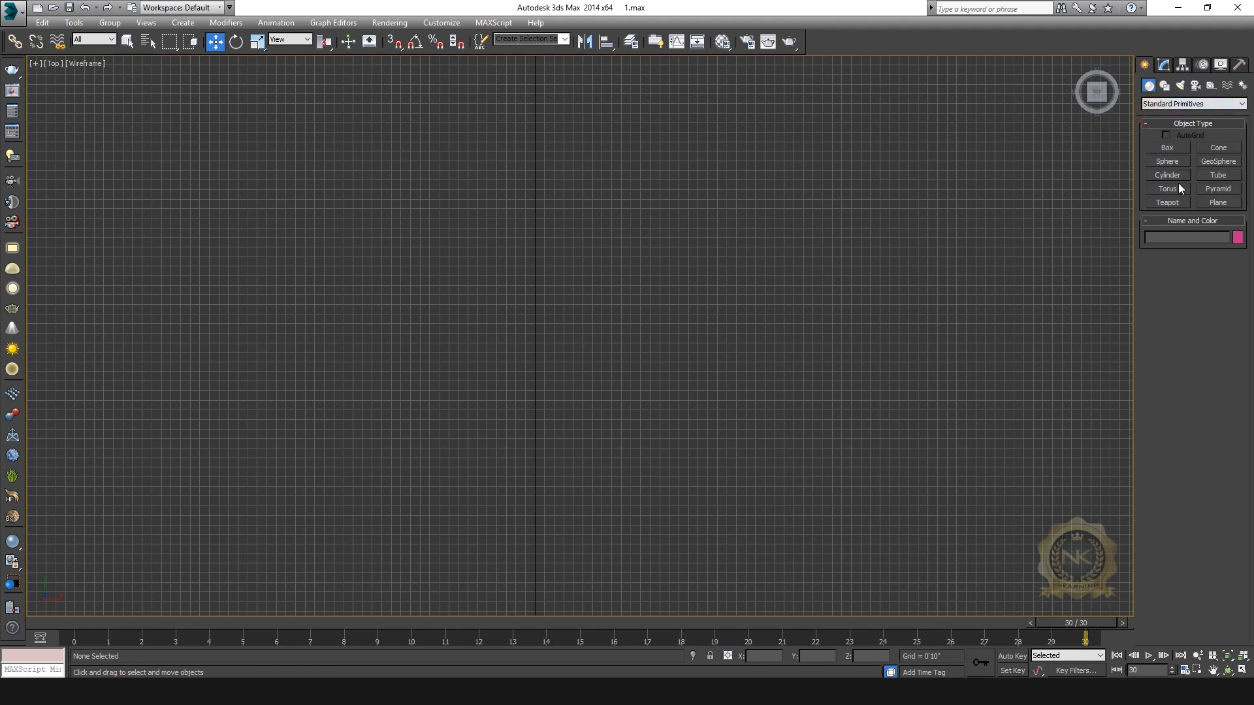
{"action": "left_click", "coordinate": [1168, 175]}
{"action": "left_click_drag", "start_coordinate": [531, 192], "coordinate": [547, 205]}
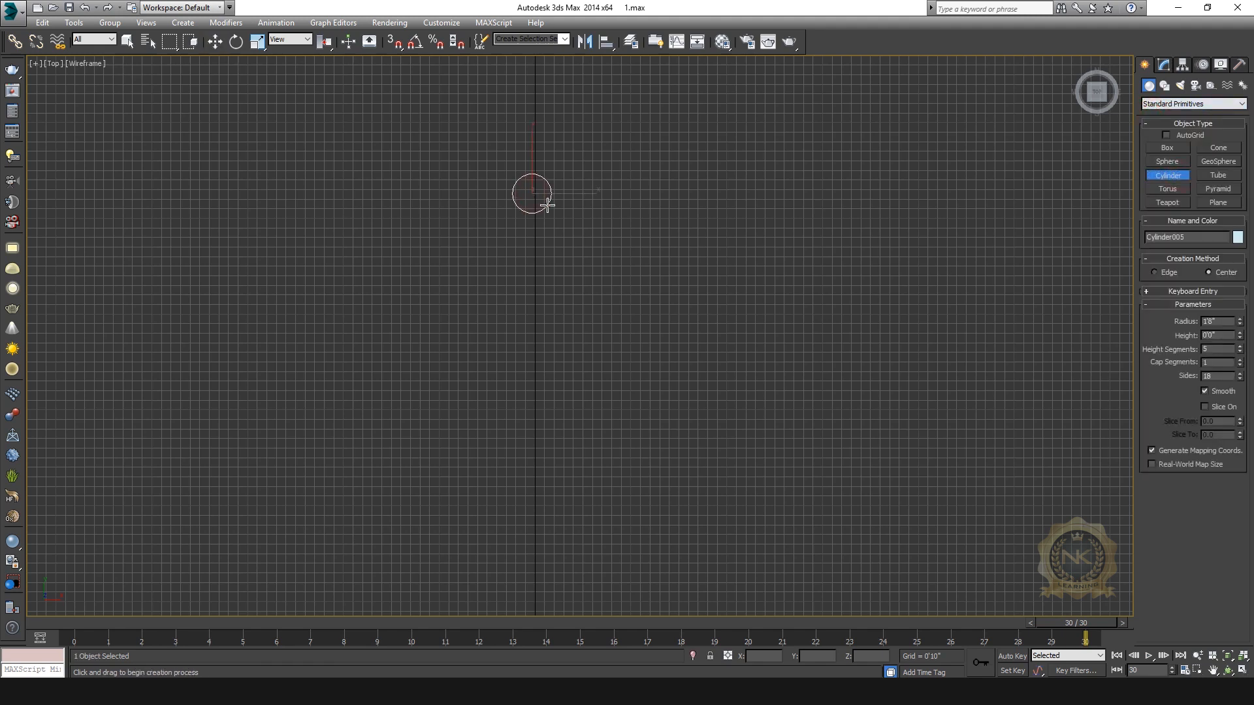
{"action": "right_click", "coordinate": [547, 205]}
Create a sphere with a radius of 1'3" in the empty floor area beyond the bed and table in the Top view.
{"action": "left_click", "coordinate": [1151, 163]}
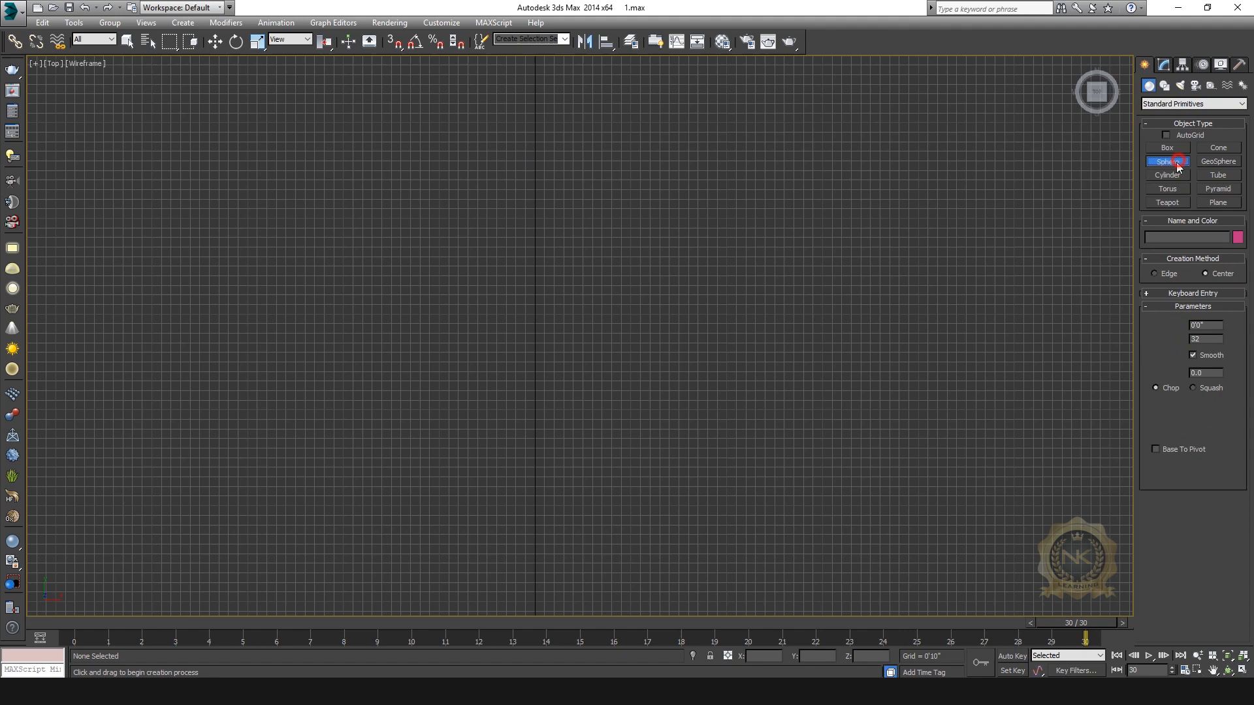
{"action": "left_click_drag", "start_coordinate": [524, 207], "coordinate": [536, 226]}
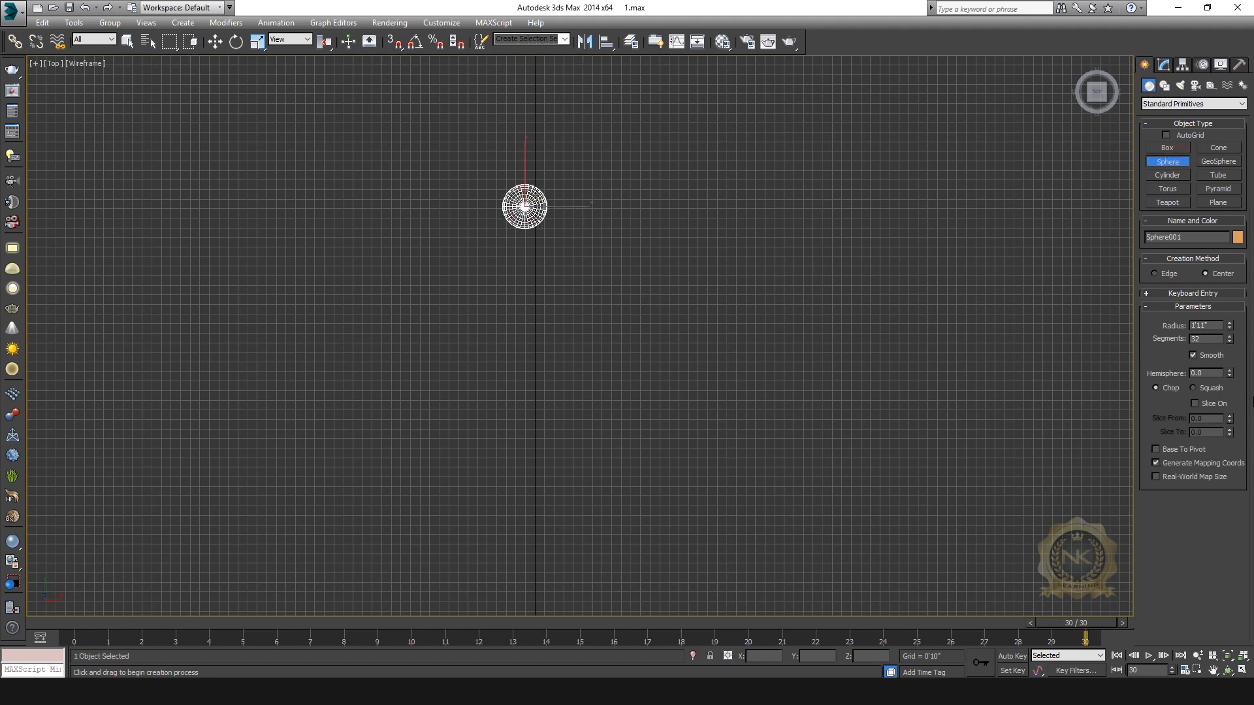
{"action": "type", "text": "1'3"}
{"action": "key", "text": "Return"}
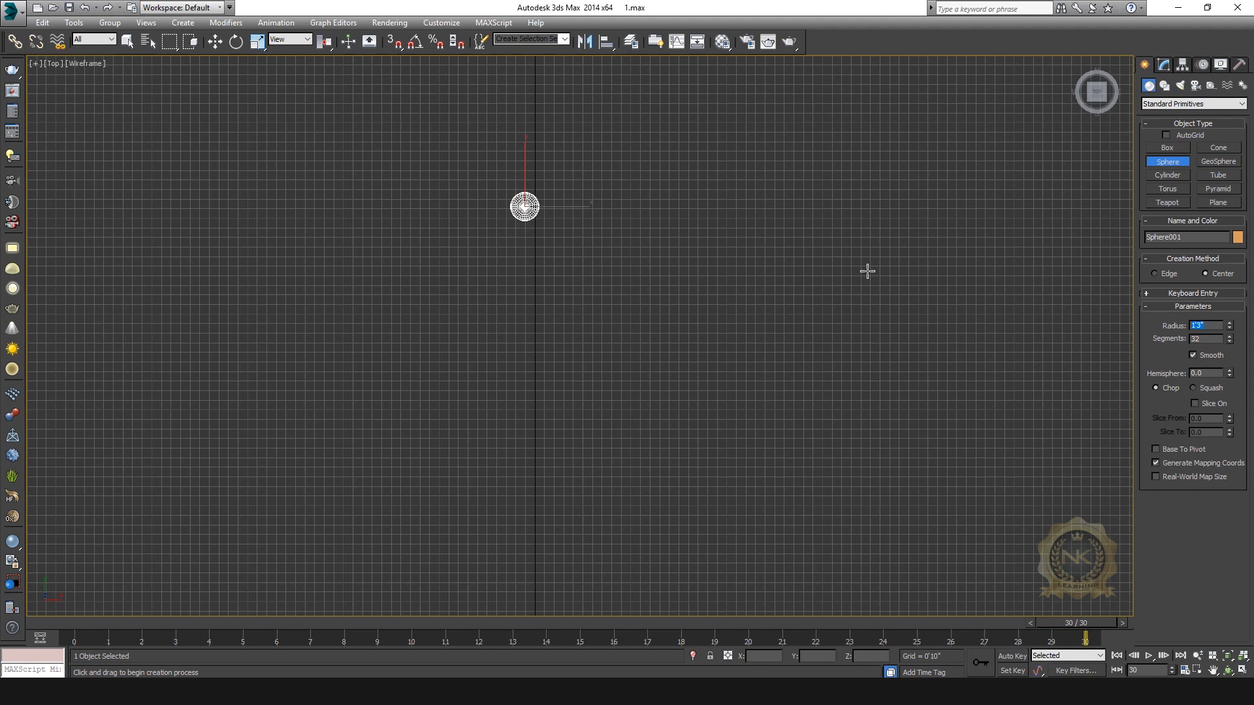
{"action": "left_click", "coordinate": [214, 41]}
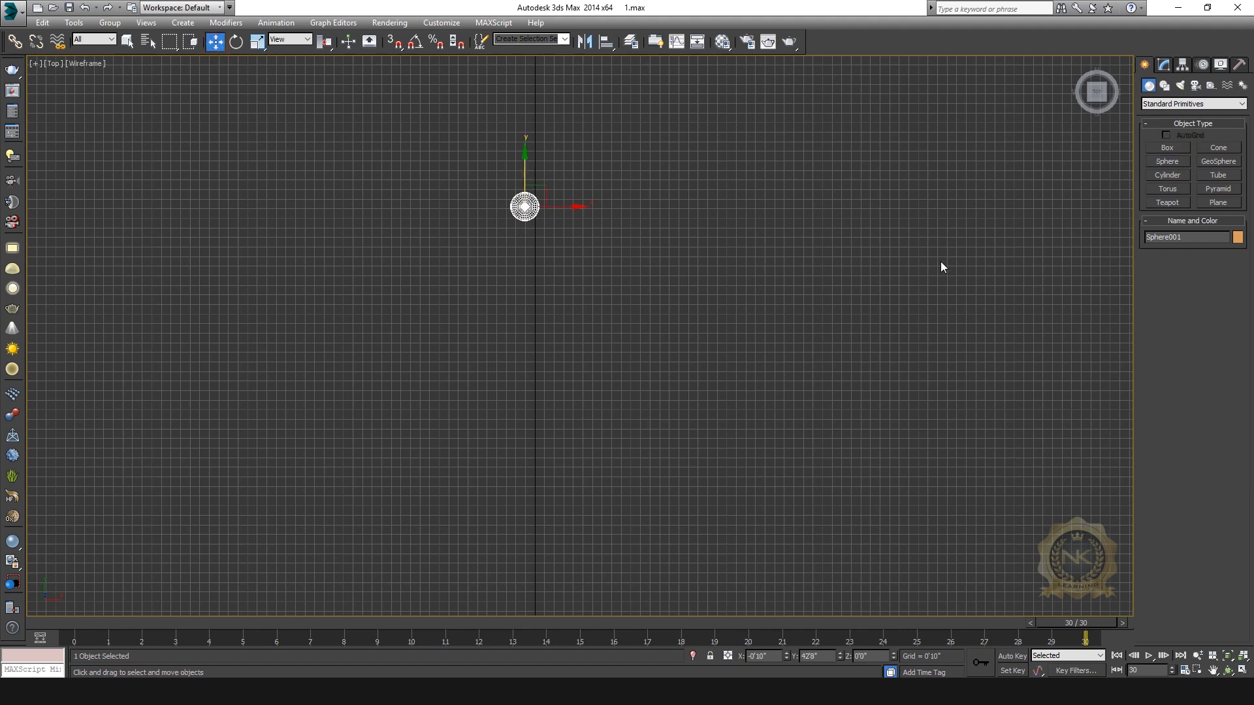
{"action": "left_click", "coordinate": [1164, 65]}
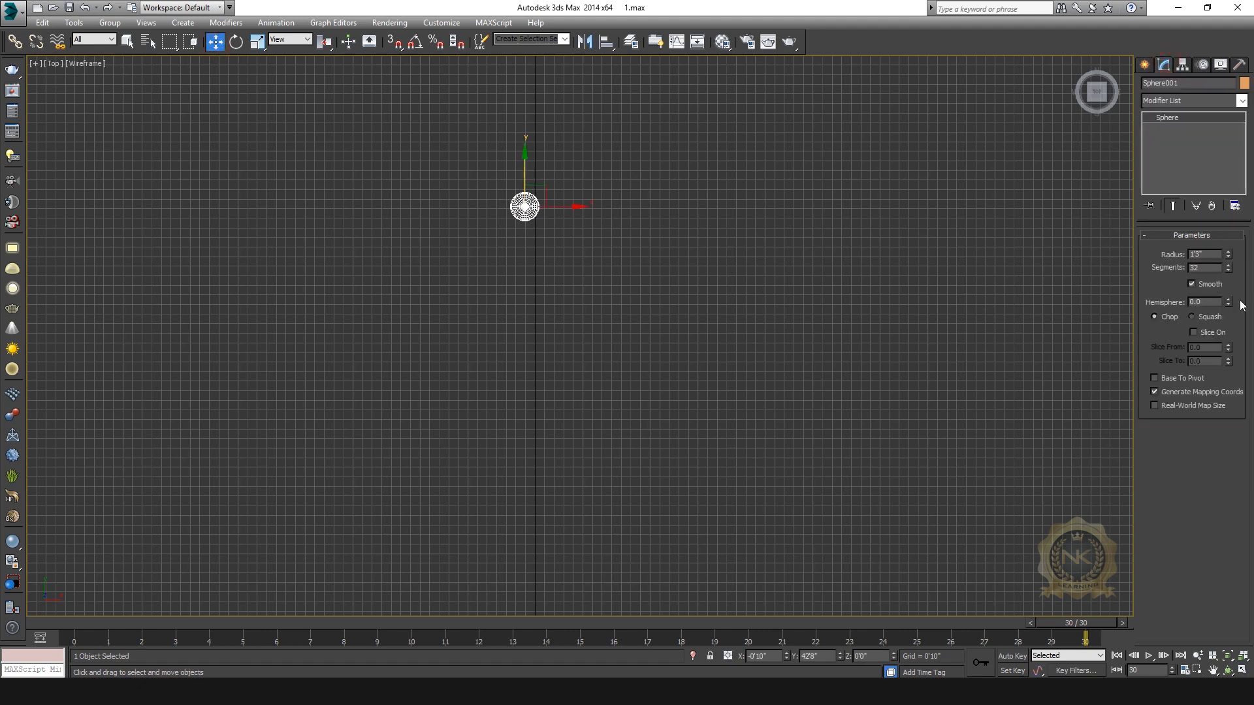
Create a plane near the sphere with length and width of 10'0" and 100 segments in each direction.
{"action": "left_click", "coordinate": [1145, 64]}
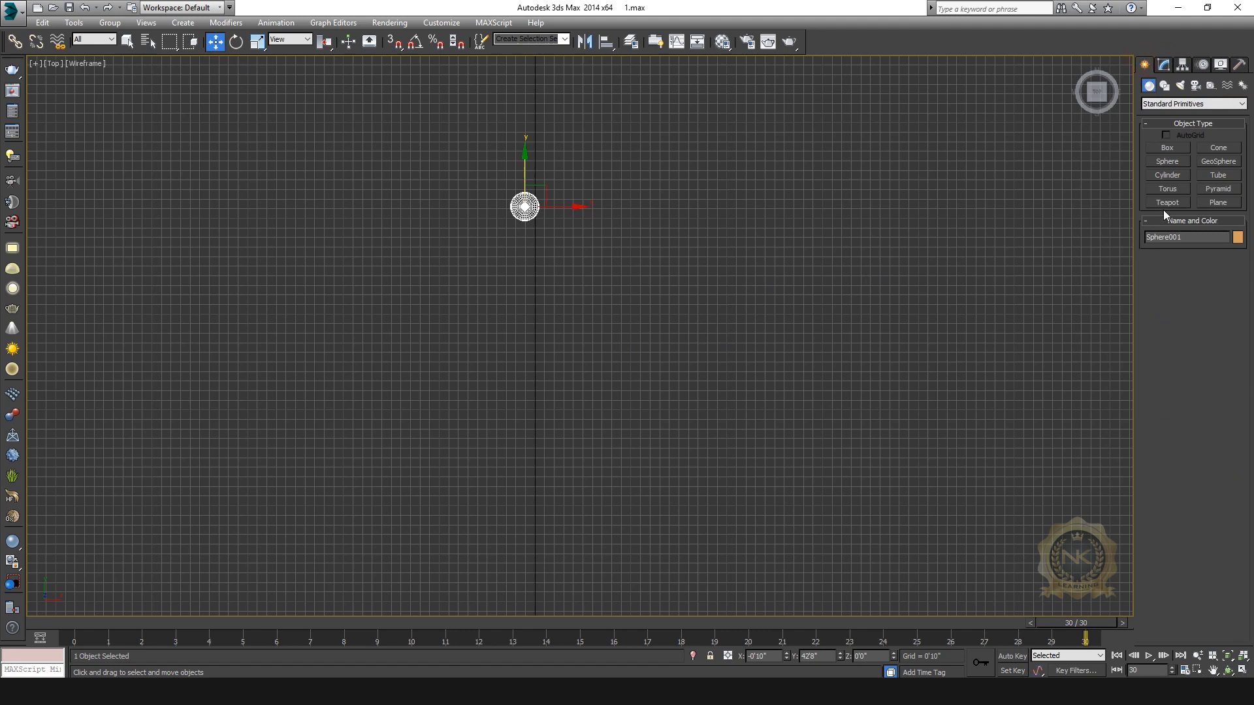
{"action": "left_click", "coordinate": [1218, 202]}
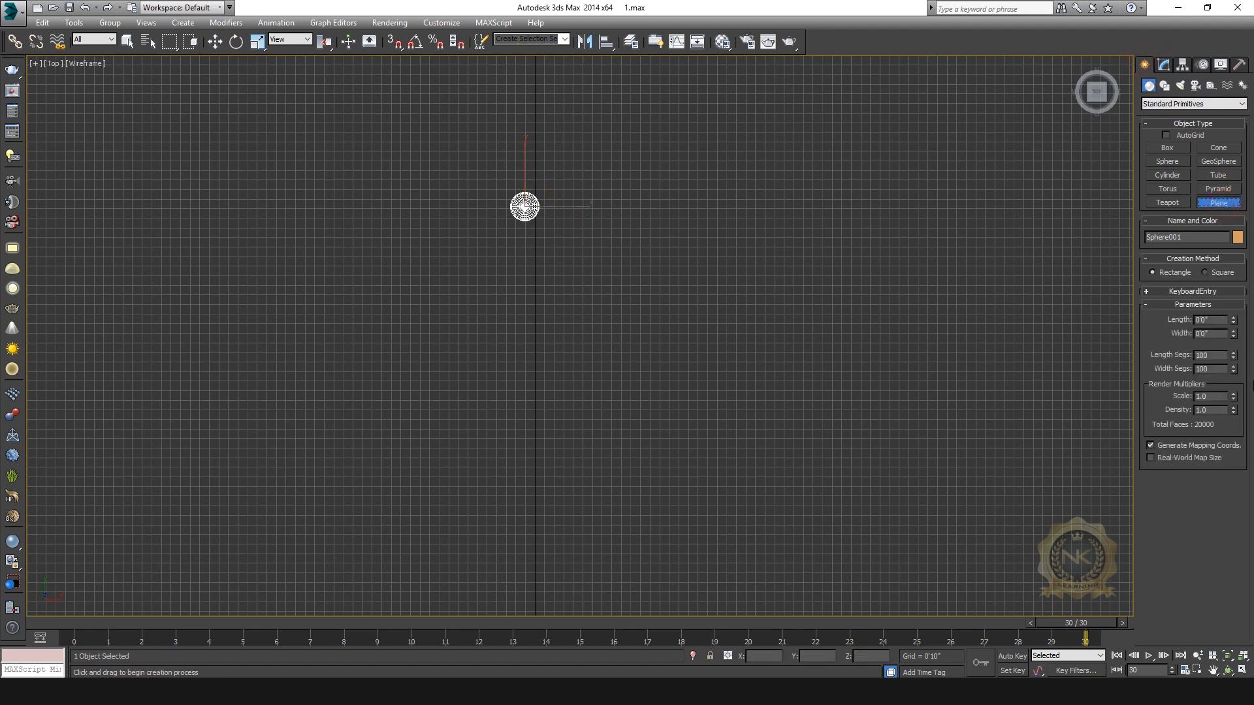
{"action": "left_click", "coordinate": [1213, 323]}
{"action": "left_click_drag", "start_coordinate": [482, 276], "coordinate": [634, 358]}
{"action": "type", "text": "10"}
{"action": "key", "text": "Tab"}
{"action": "type", "text": "10"}
{"action": "key", "text": "Return"}
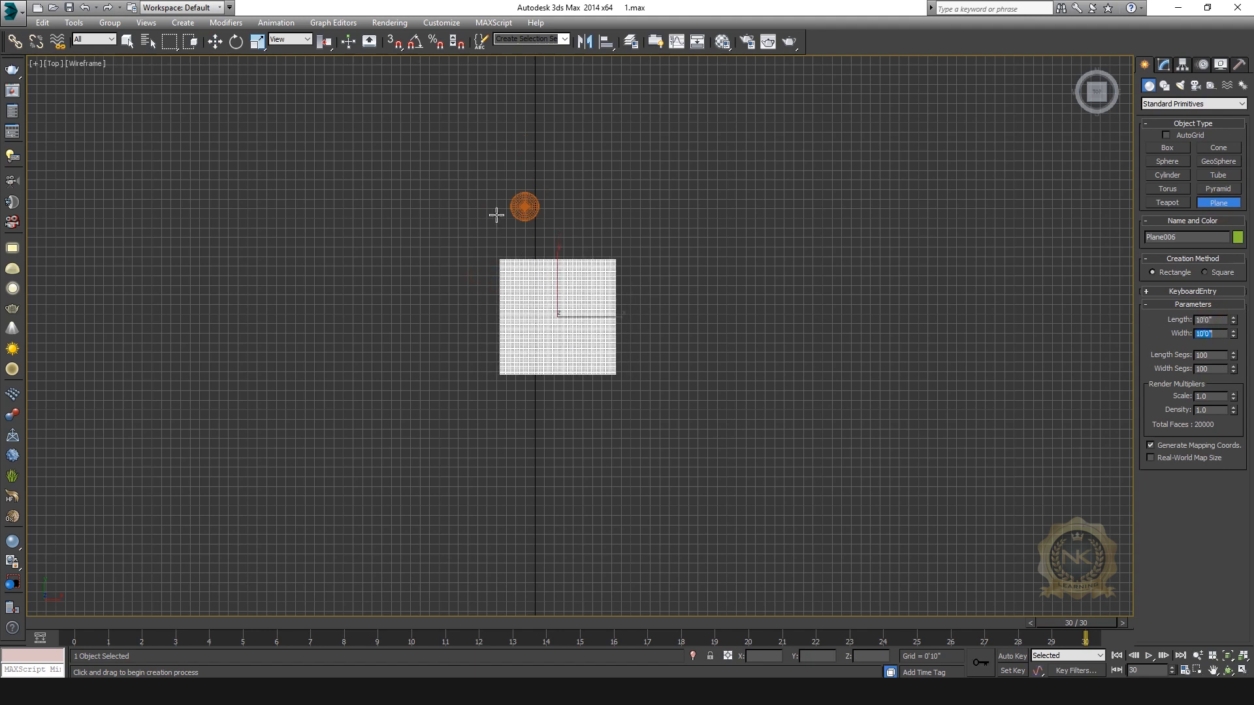
Move the plane over the sphere in the Top view so that their centres coincide.
{"action": "left_click", "coordinate": [215, 41]}
{"action": "middle_click_drag", "start_coordinate": [572, 271], "coordinate": [652, 378]}
{"action": "scroll", "coordinate": [653, 386], "scroll_direction": "up", "scroll_amount": 3}
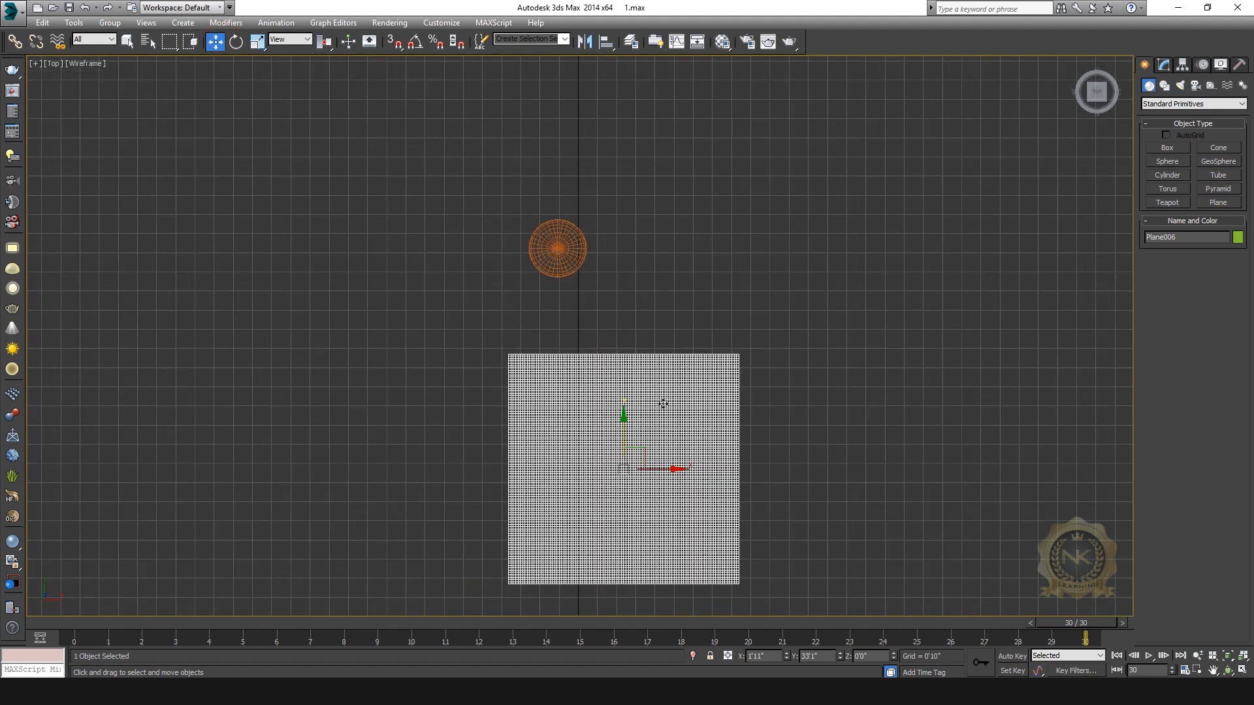
{"action": "left_click_drag", "start_coordinate": [645, 455], "coordinate": [572, 238]}
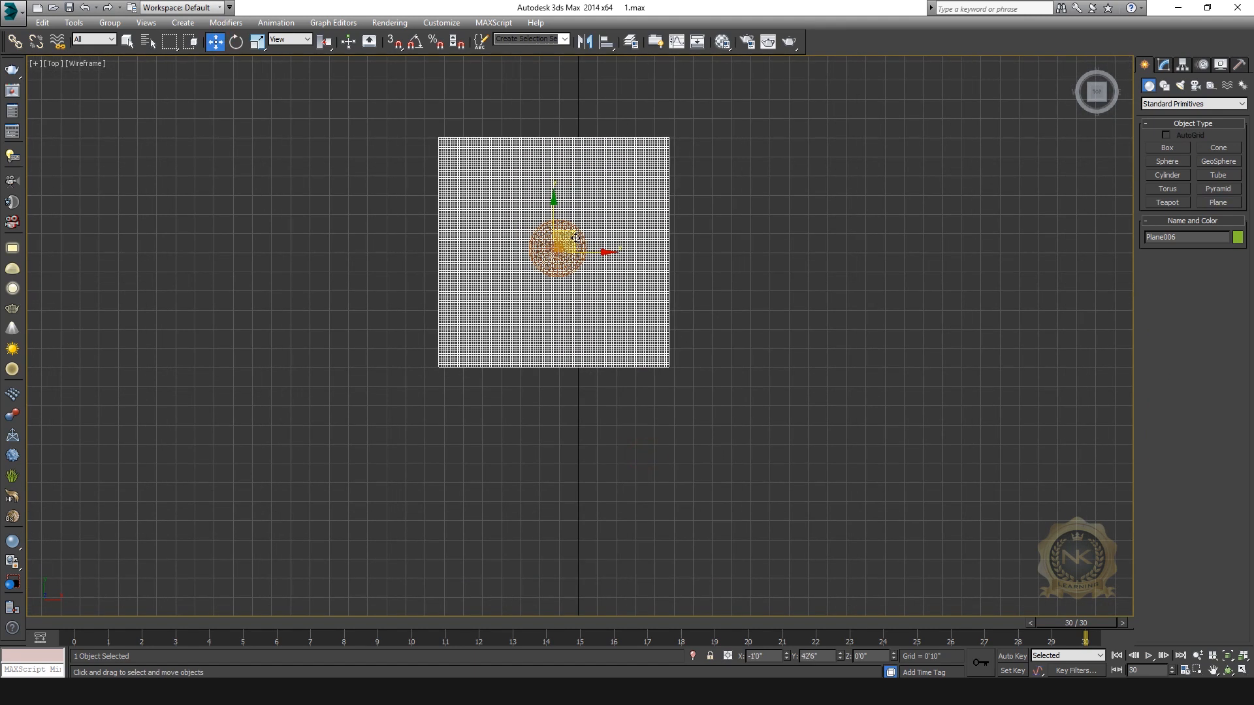
{"action": "scroll", "coordinate": [568, 235], "scroll_direction": "up", "scroll_amount": 8}
{"action": "middle_click_drag", "start_coordinate": [478, 405], "coordinate": [578, 265]}
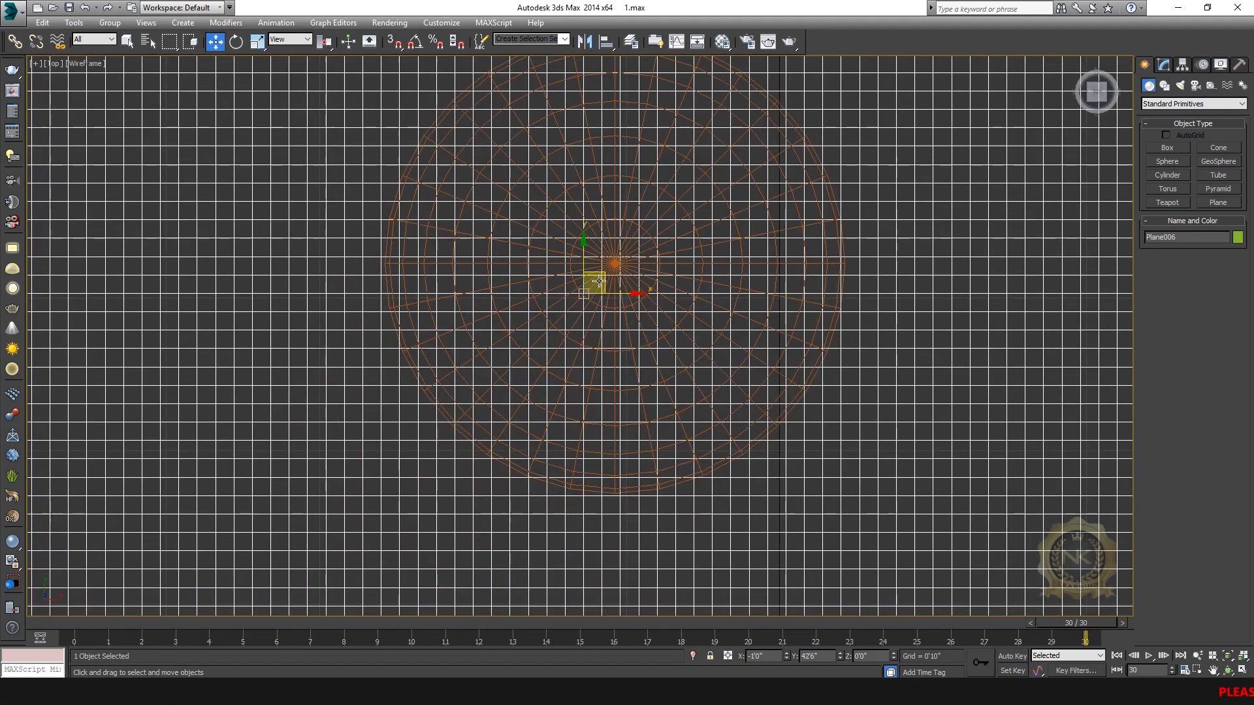
{"action": "left_click_drag", "start_coordinate": [602, 274], "coordinate": [632, 245]}
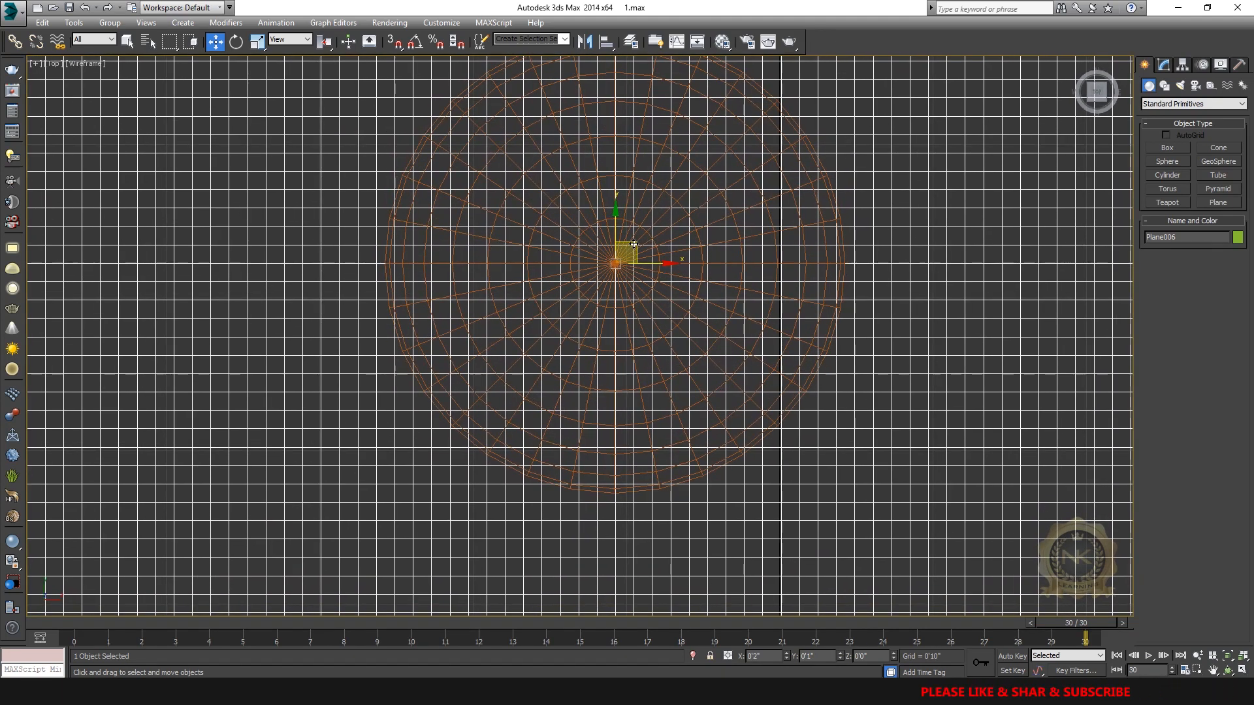
Raise the sphere and plane together in the Front view to a height of about 4'4".
{"action": "key", "text": "alt+w"}
{"action": "right_click", "coordinate": [808, 201]}
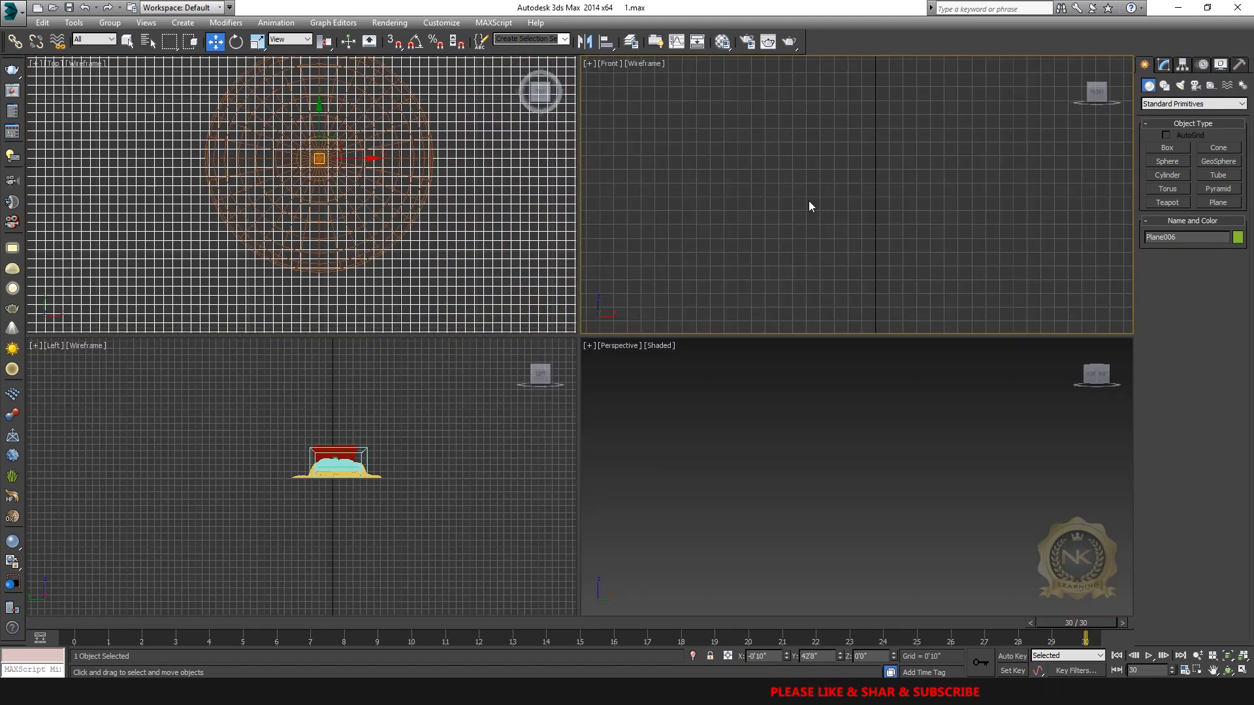
{"action": "key", "text": "alt+w"}
{"action": "scroll", "coordinate": [770, 248], "scroll_direction": "down", "scroll_amount": 5}
{"action": "scroll", "coordinate": [498, 392], "scroll_direction": "up", "scroll_amount": 8}
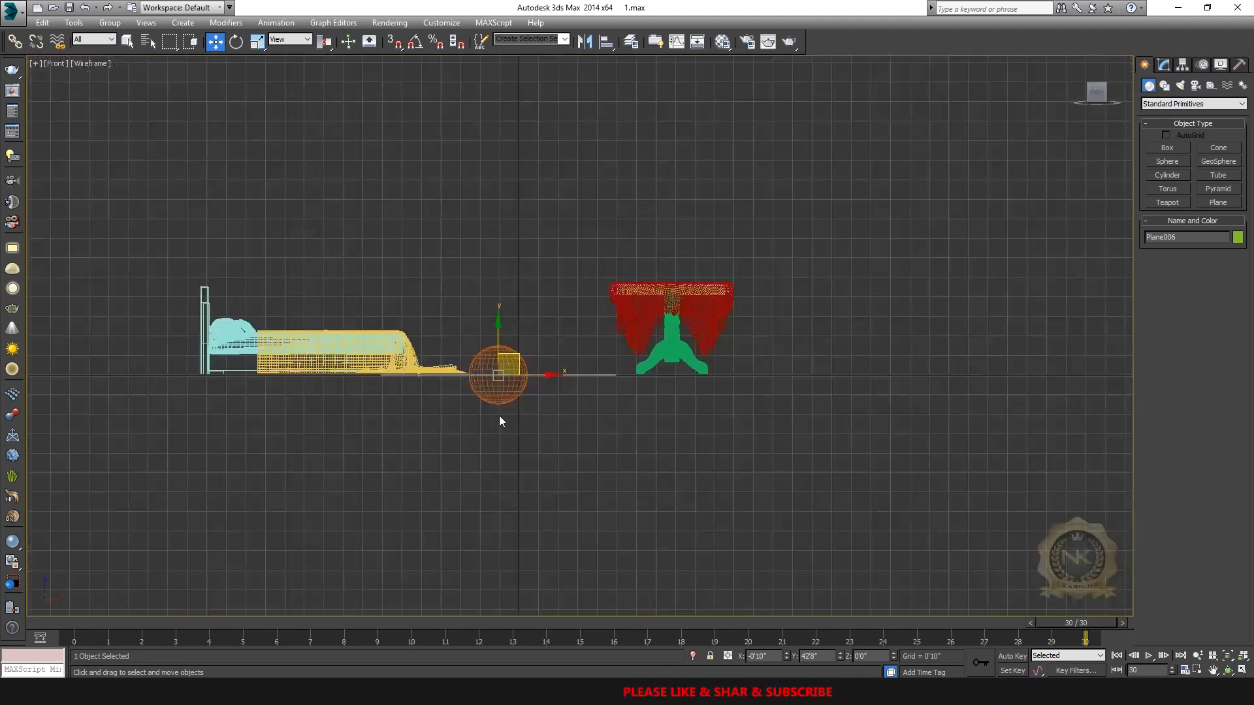
{"action": "left_click", "coordinate": [510, 343], "text": "ctrl"}
{"action": "scroll", "coordinate": [510, 343], "scroll_direction": "down", "scroll_amount": 5}
{"action": "middle_click_drag", "start_coordinate": [511, 259], "coordinate": [539, 234]}
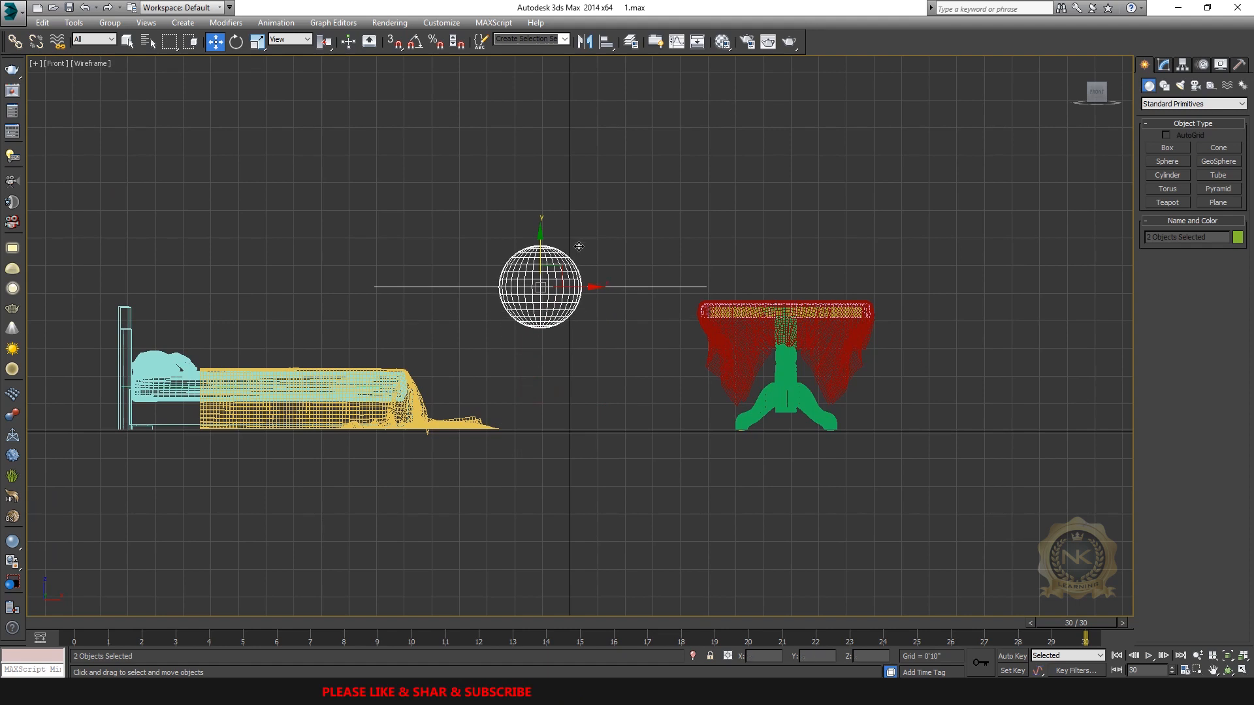
Examine the height of the raised sphere and plane above the floor in the Perspective view.
{"action": "key", "text": "alt+w"}
{"action": "right_click", "coordinate": [935, 444]}
{"action": "key", "text": "alt+w"}
{"action": "scroll", "coordinate": [790, 418], "scroll_direction": "down", "scroll_amount": 6}
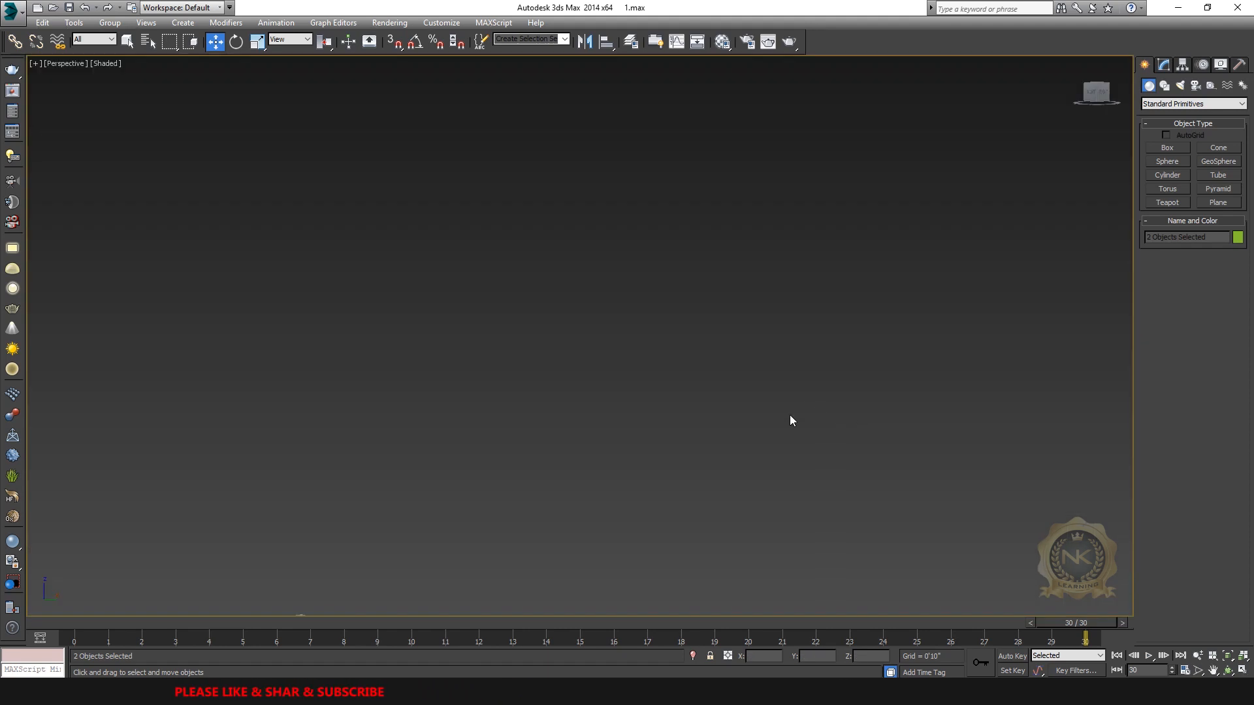
{"action": "scroll", "coordinate": [737, 528], "scroll_direction": "down", "scroll_amount": 3}
{"action": "middle_click_drag", "start_coordinate": [737, 527], "coordinate": [637, 298]}
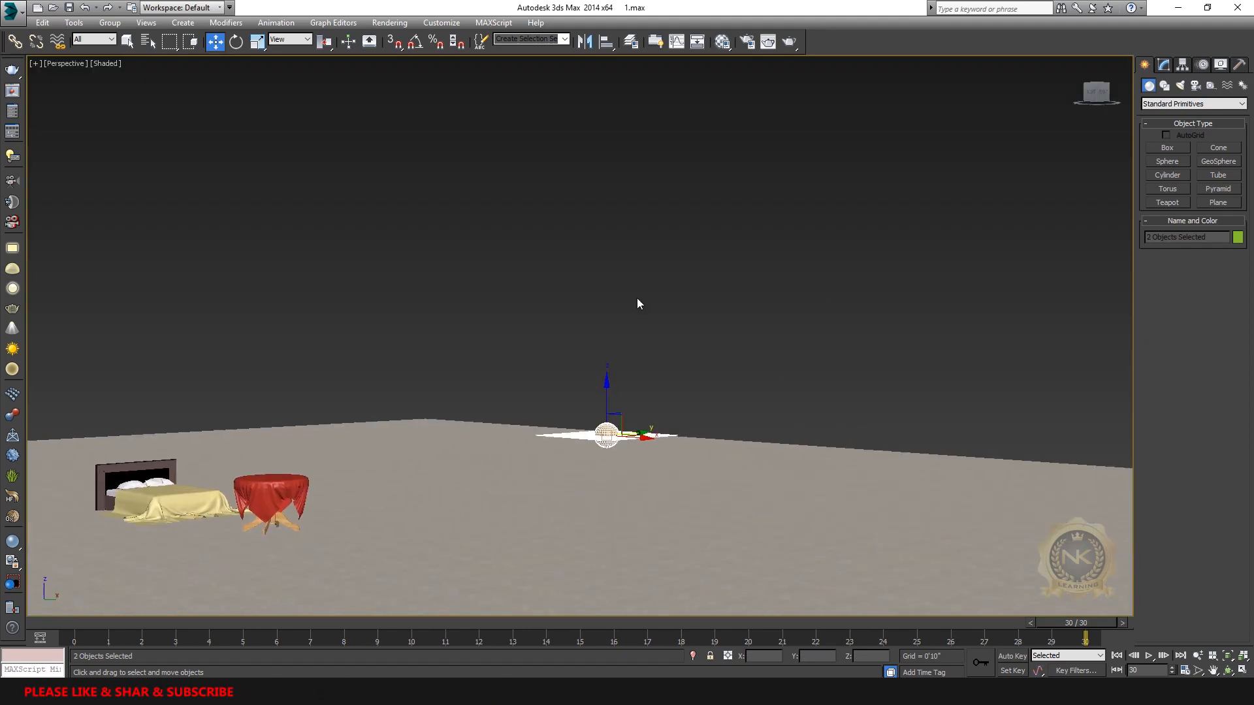
{"action": "scroll", "coordinate": [649, 434], "scroll_direction": "up", "scroll_amount": 4}
{"action": "middle_click_drag", "start_coordinate": [824, 387], "coordinate": [739, 391]}
Raise only the plane in the Front view to about 5'9" so that it sits just above the sphere.
{"action": "left_click", "coordinate": [751, 312]}
{"action": "left_click", "coordinate": [734, 353]}
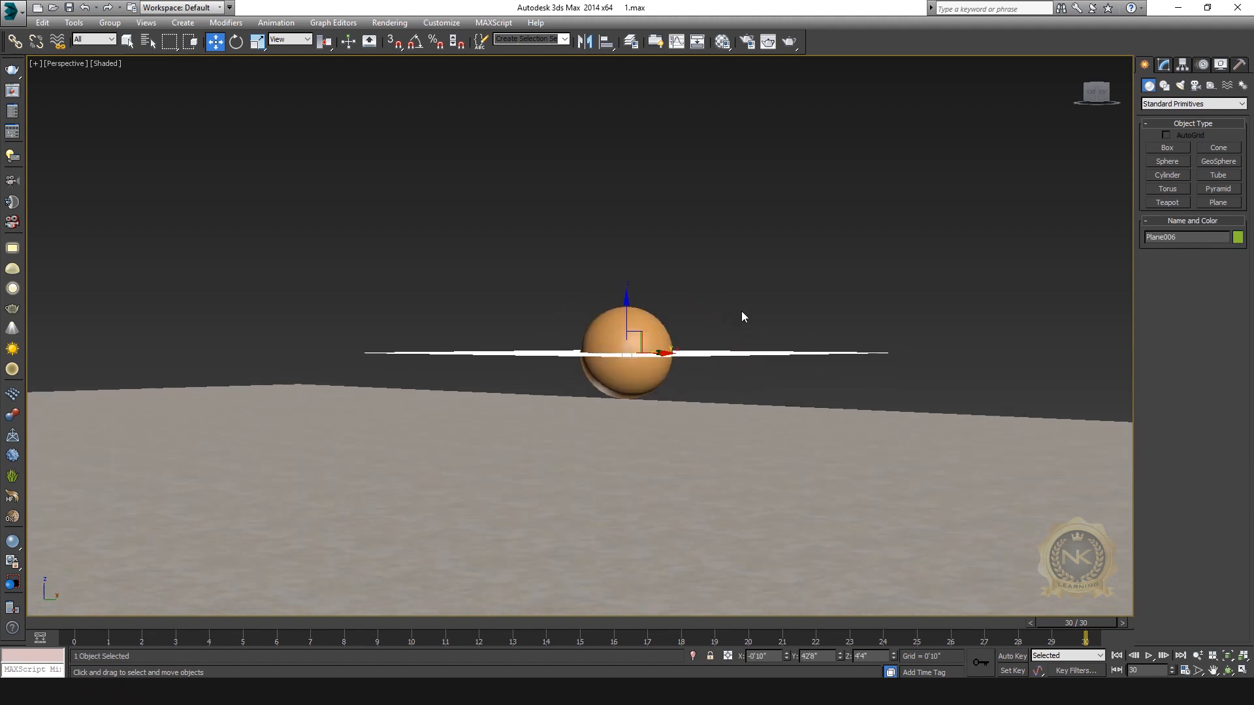
{"action": "key", "text": "alt+w"}
{"action": "right_click", "coordinate": [932, 193]}
{"action": "key", "text": "alt+w"}
{"action": "left_click_drag", "start_coordinate": [547, 245], "coordinate": [552, 200]}
{"action": "key", "text": "alt+w"}
{"action": "right_click", "coordinate": [828, 442]}
{"action": "key", "text": "alt+w"}
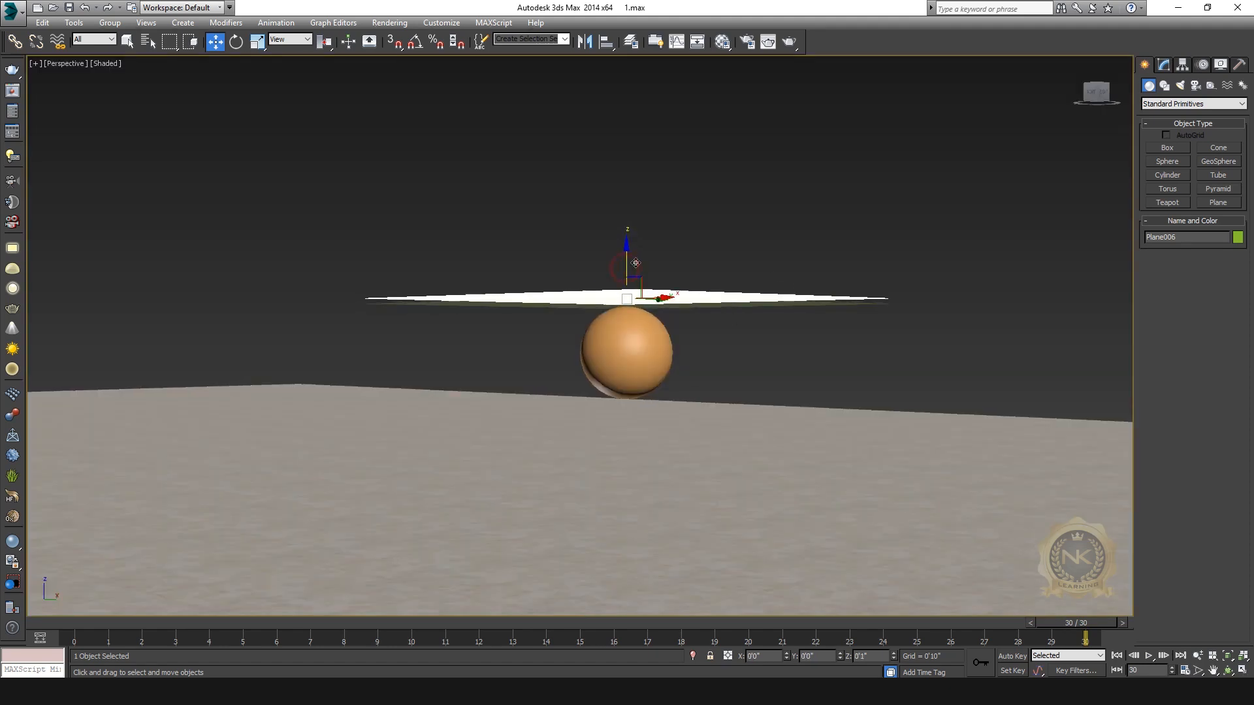
Change the plane's object color to blue and display its modifier stack and parameters.
{"action": "left_click", "coordinate": [833, 313]}
{"action": "left_click", "coordinate": [736, 297]}
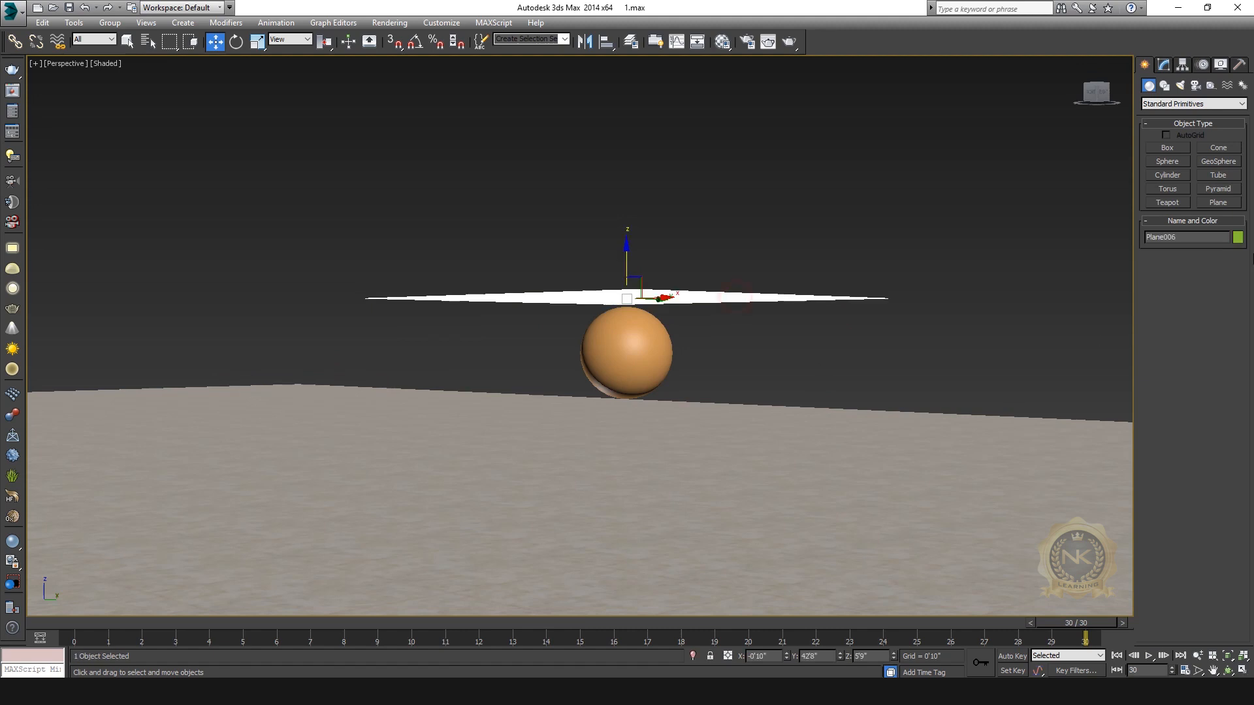
{"action": "left_click", "coordinate": [1237, 237]}
{"action": "left_click", "coordinate": [680, 341]}
{"action": "left_click", "coordinate": [693, 417]}
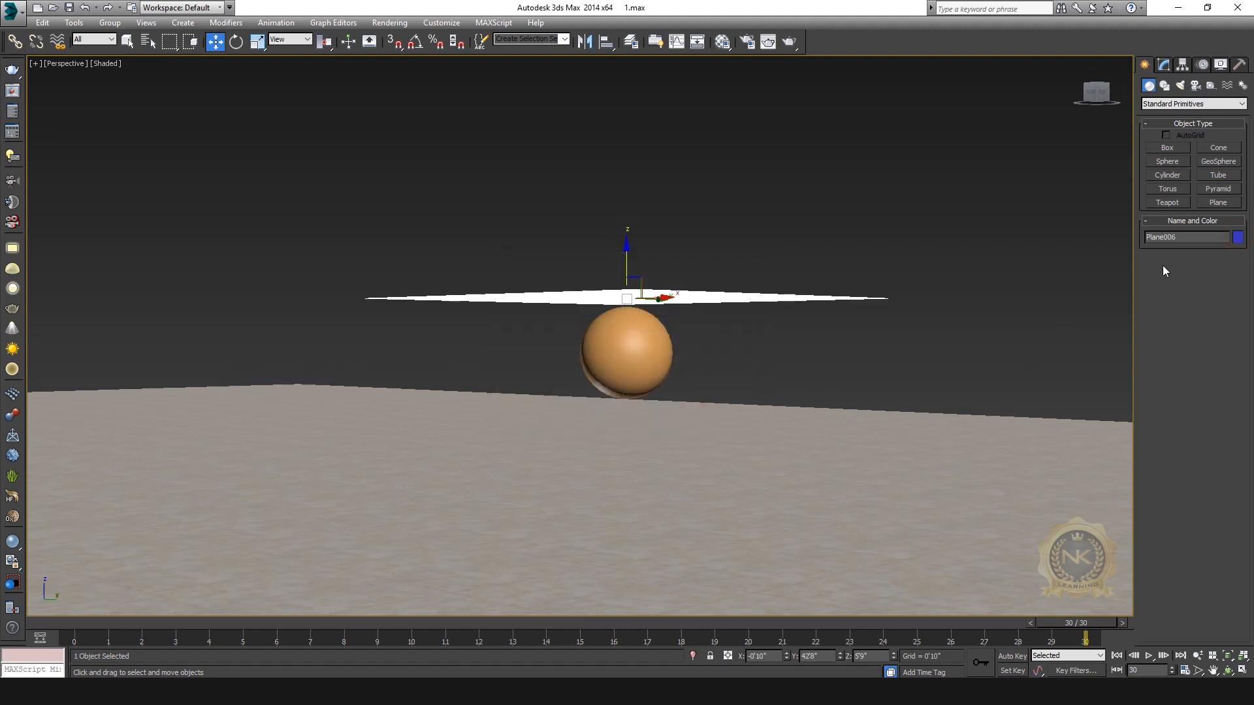
{"action": "left_click", "coordinate": [1164, 65]}
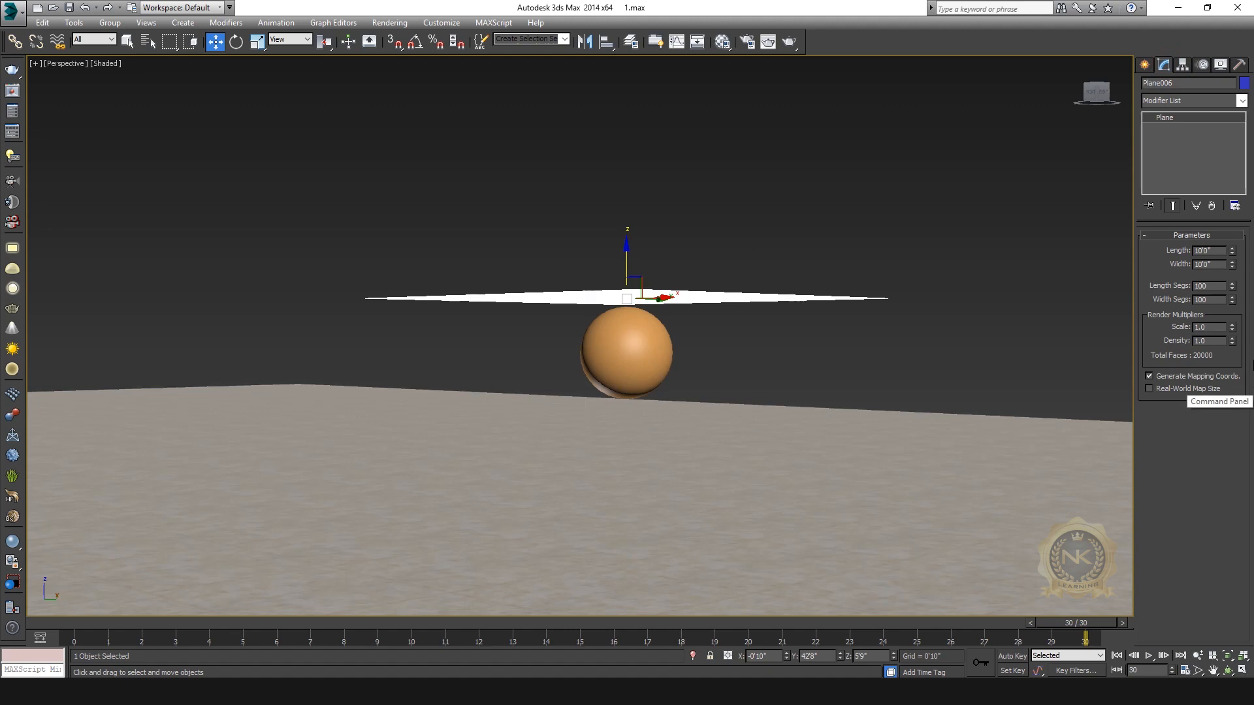
Rename the plane as Cloth and the sphere as Base.
{"action": "left_click_drag", "start_coordinate": [1202, 84], "coordinate": [1104, 88]}
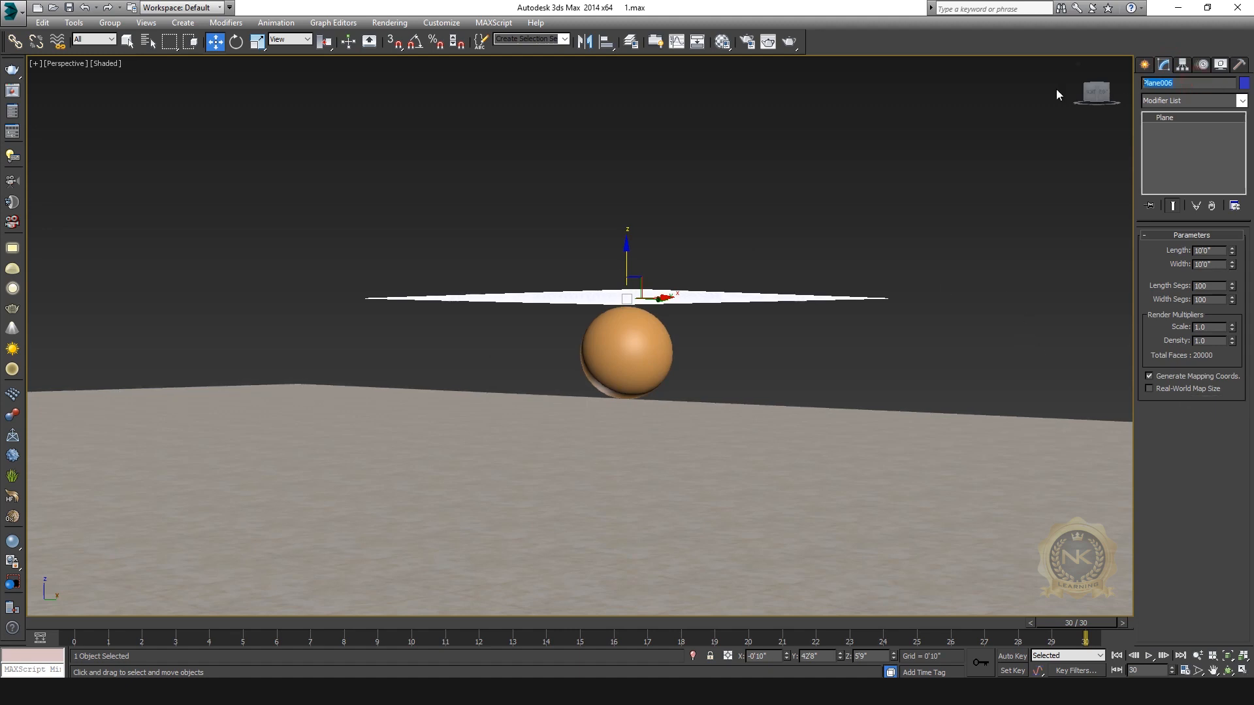
{"action": "type", "text": "Cloth"}
{"action": "left_click", "coordinate": [647, 349]}
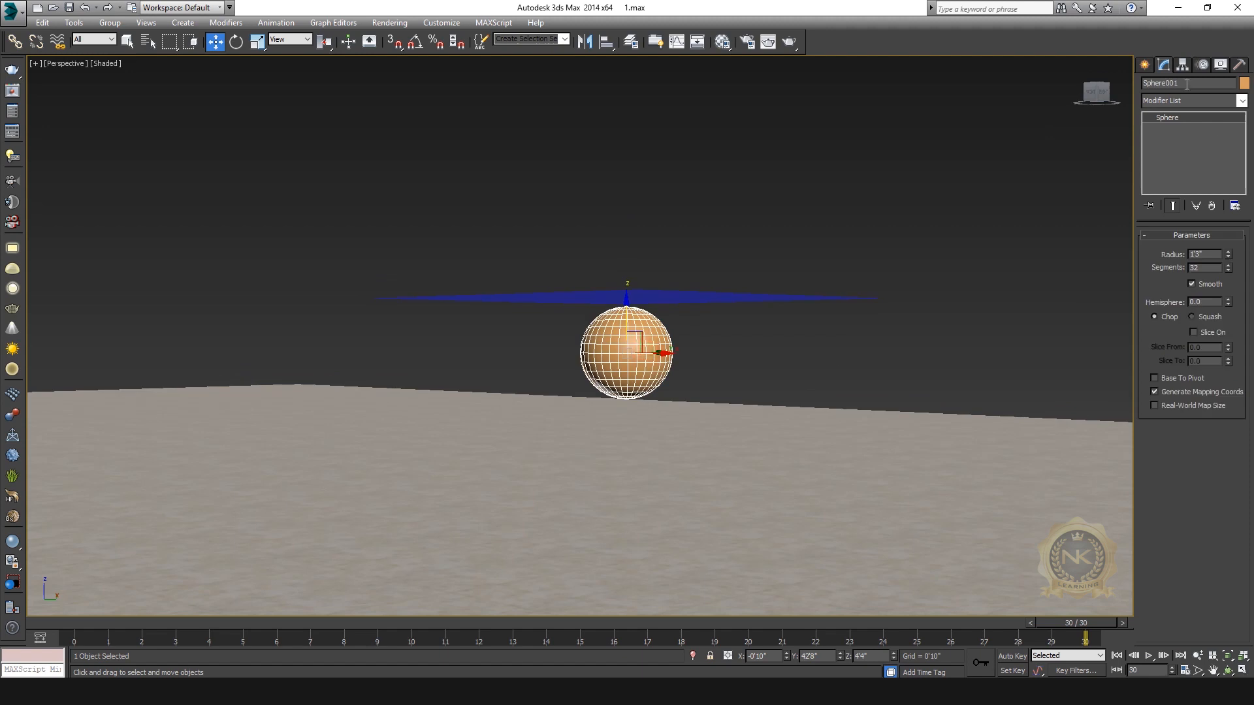
{"action": "type", "text": "Base"}
{"action": "key", "text": "Return"}
{"action": "left_click", "coordinate": [751, 346]}
{"action": "left_click", "coordinate": [628, 342]}
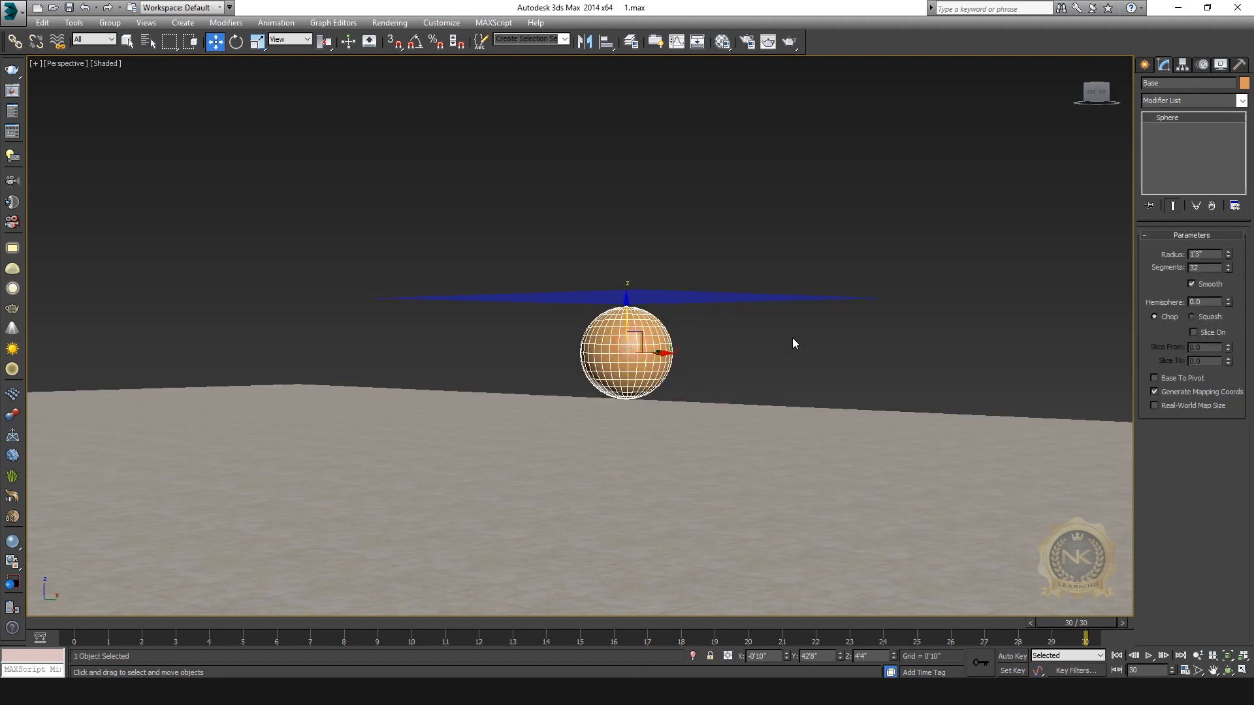
Apply a Cloth modifier to the plane and add the Base sphere to its simulation objects.
{"action": "left_click", "coordinate": [689, 299]}
{"action": "left_click", "coordinate": [1241, 100]}
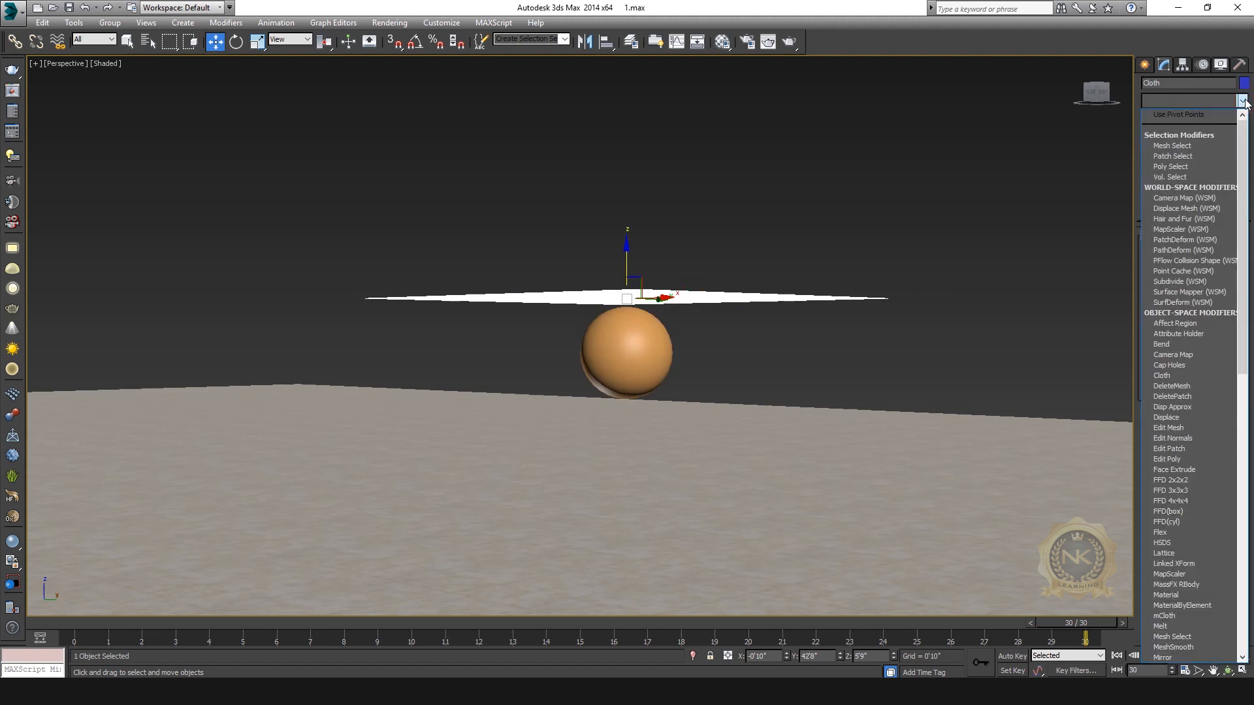
{"action": "type", "text": "cl"}
{"action": "left_click", "coordinate": [1178, 115]}
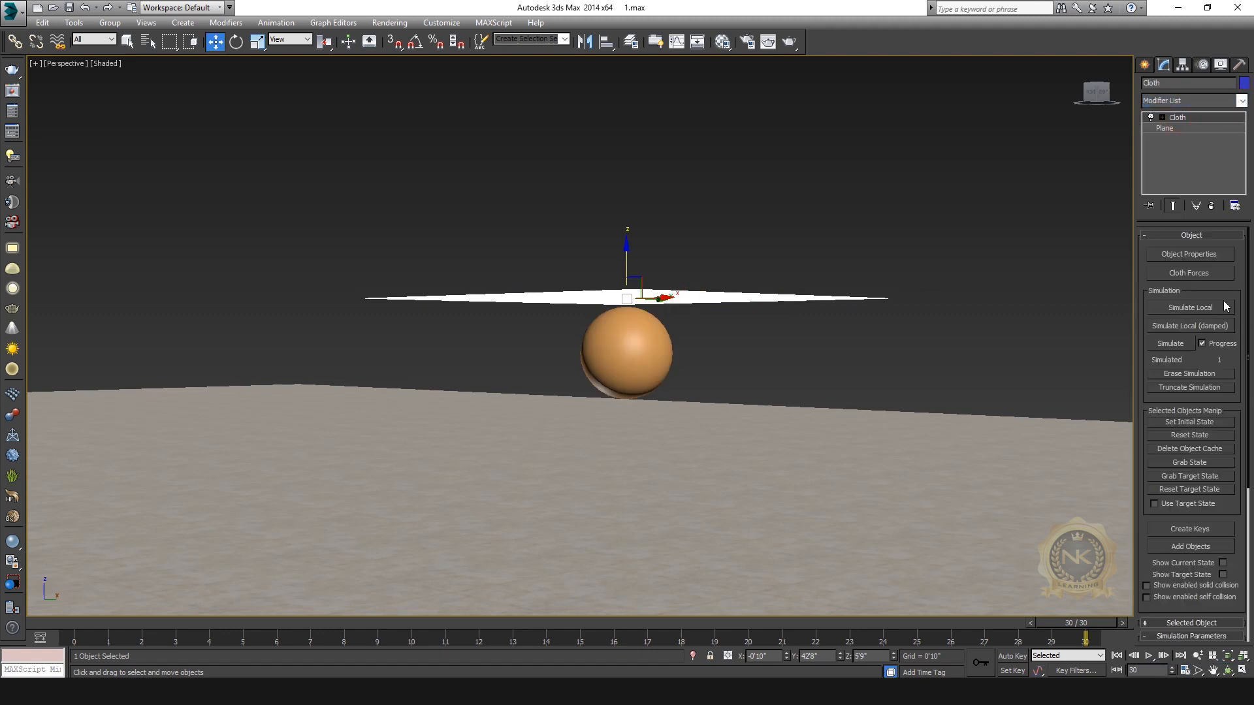
{"action": "left_click", "coordinate": [1202, 254]}
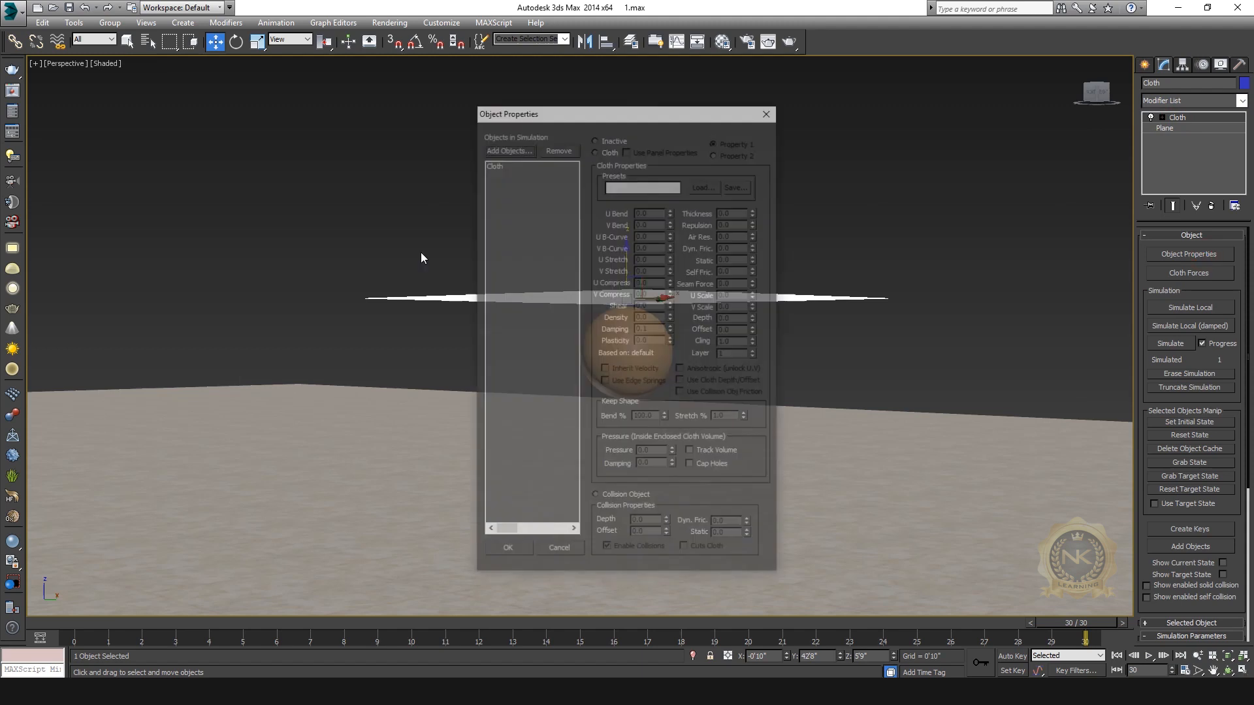
{"action": "left_click", "coordinate": [509, 150]}
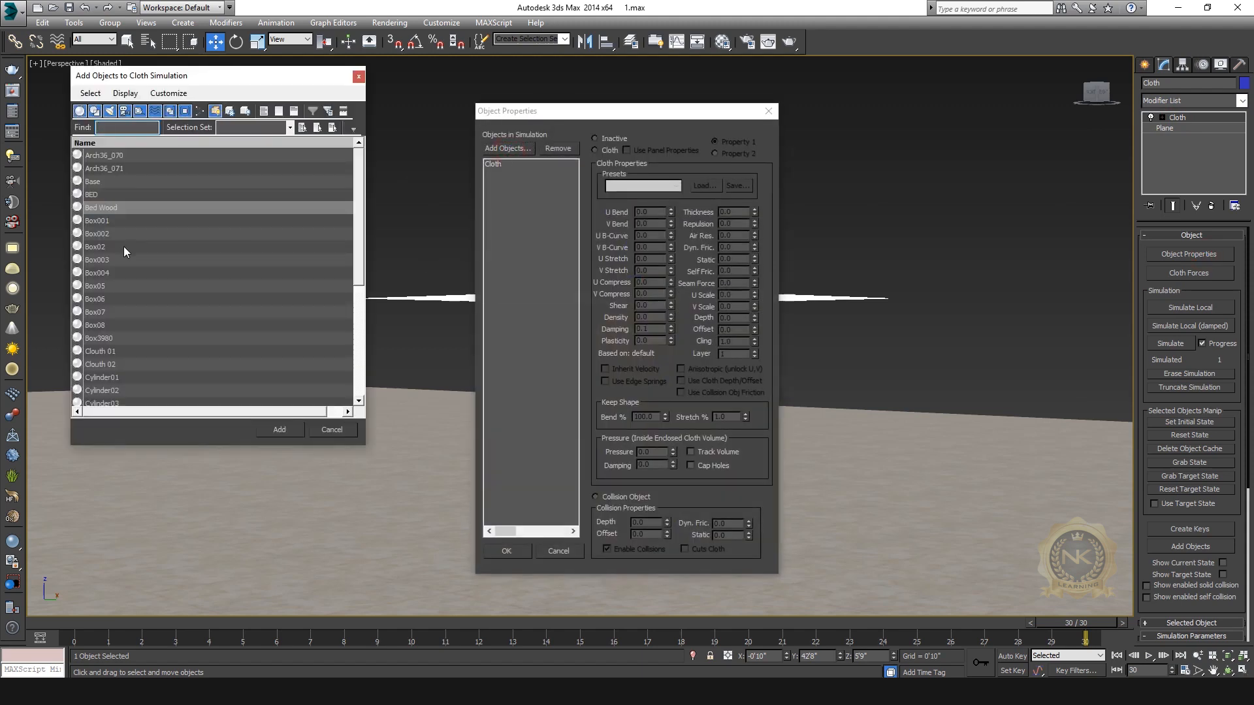
{"action": "left_click", "coordinate": [94, 183]}
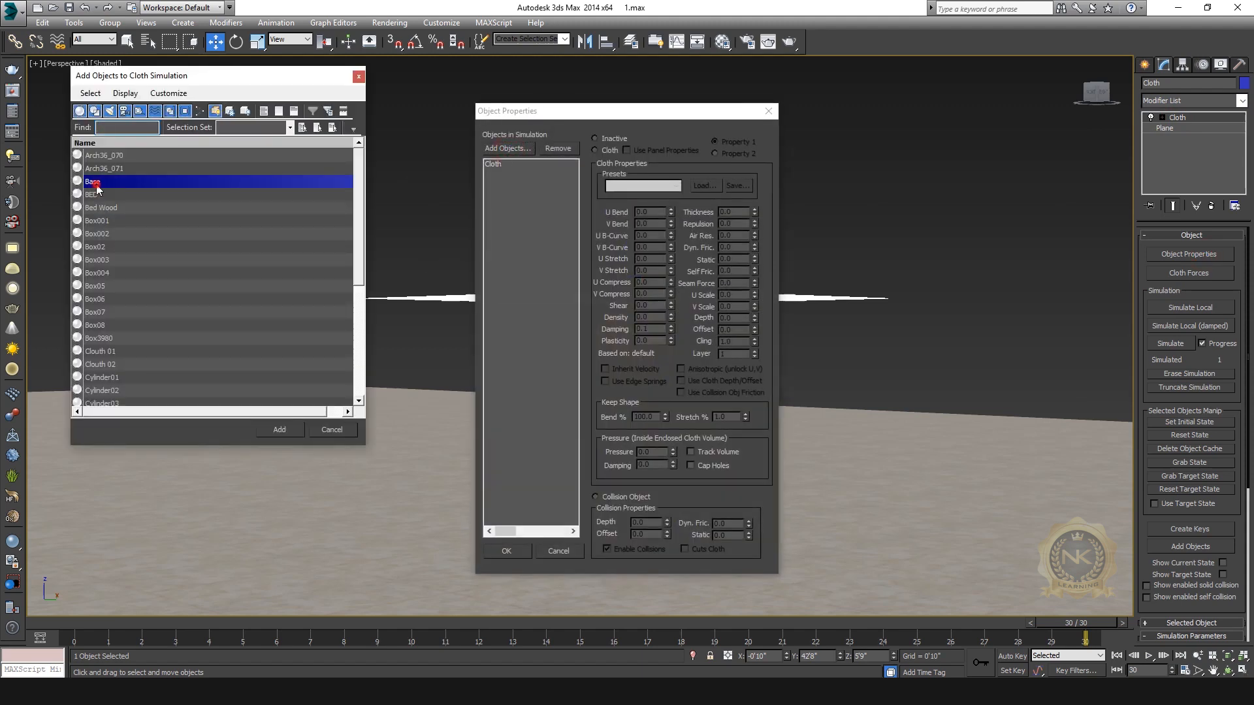
{"action": "left_click", "coordinate": [279, 429]}
Define the Cloth object as cloth with the Rubber preset and Base as a collision object in the simulation properties.
{"action": "left_click", "coordinate": [503, 172]}
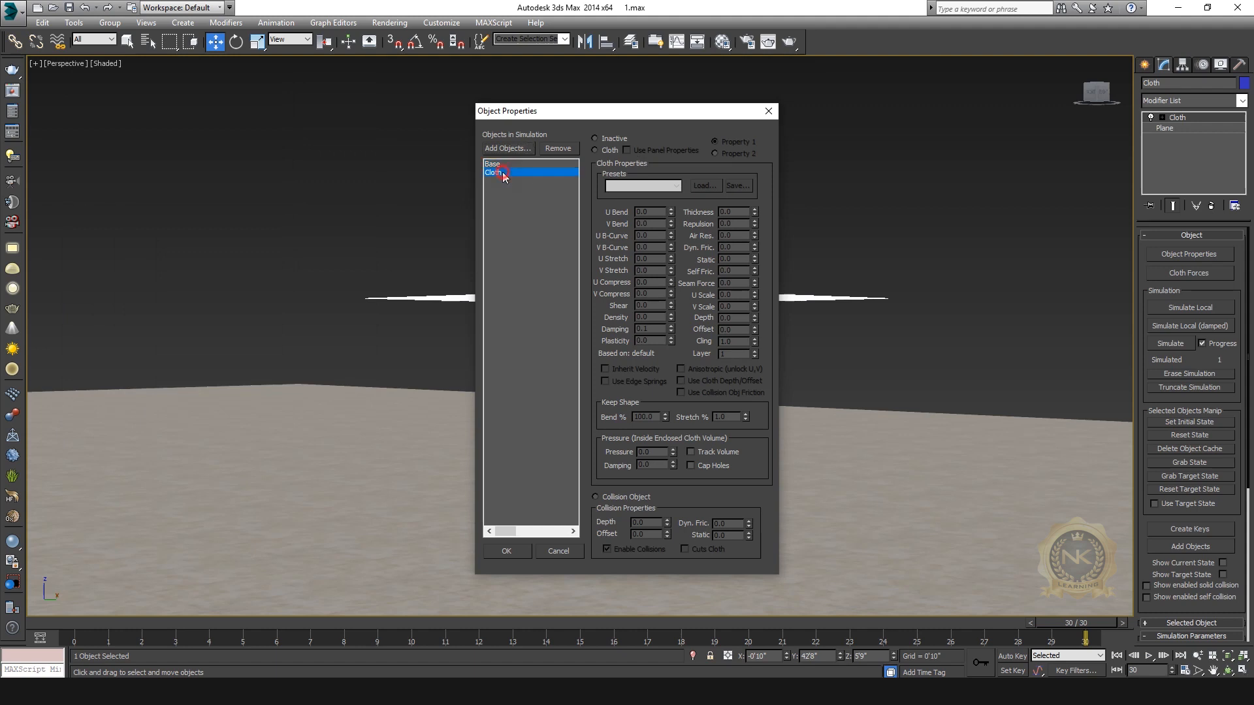
{"action": "left_click", "coordinate": [604, 150]}
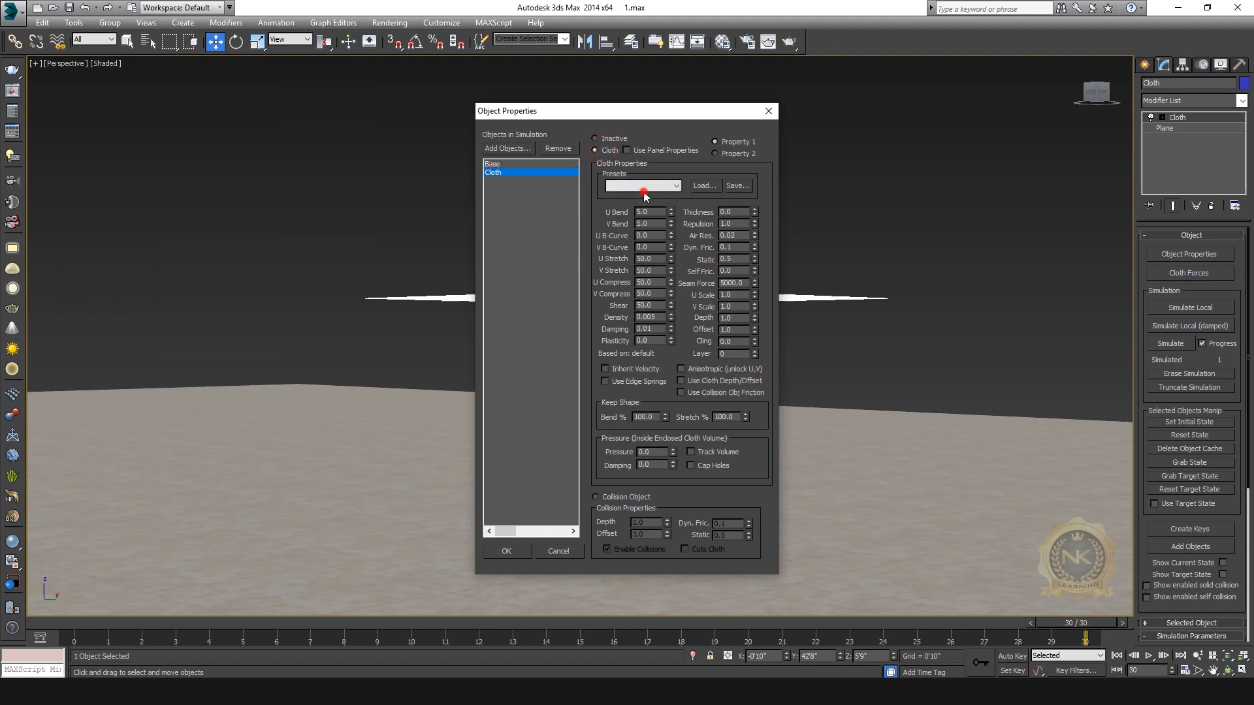
{"action": "left_click", "coordinate": [643, 190]}
{"action": "left_click", "coordinate": [620, 265]}
{"action": "left_click", "coordinate": [495, 164]}
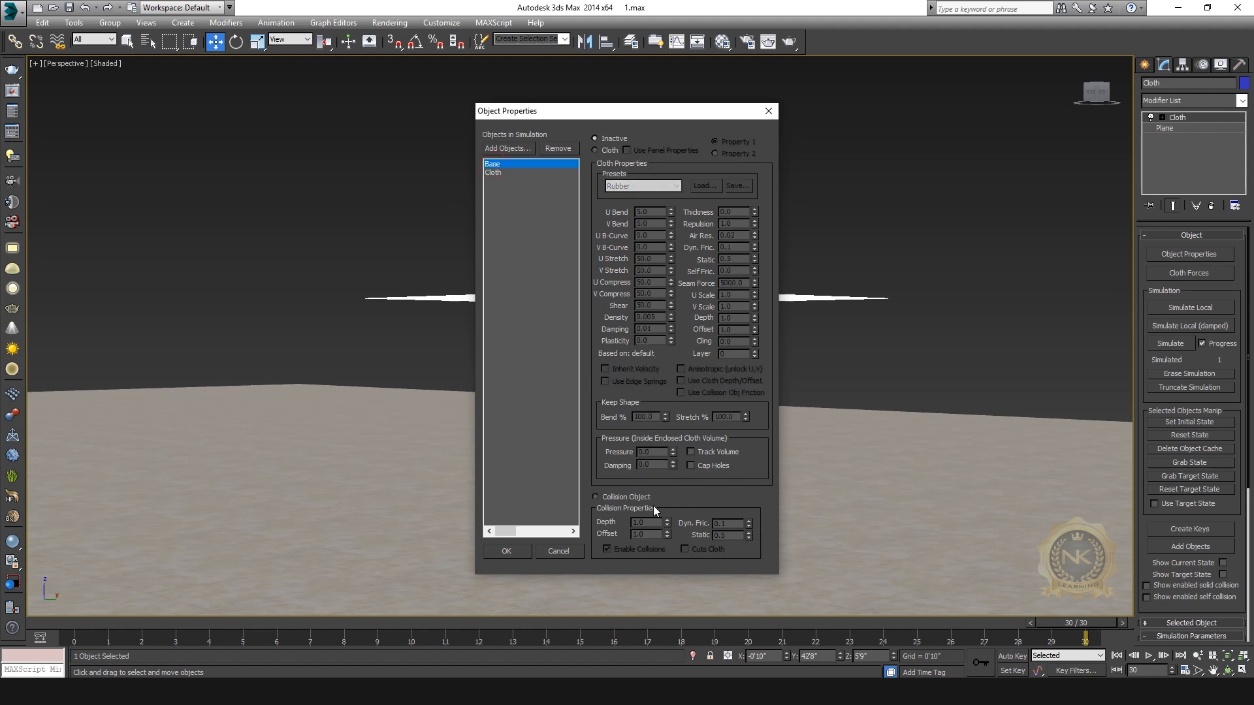
{"action": "left_click", "coordinate": [615, 498]}
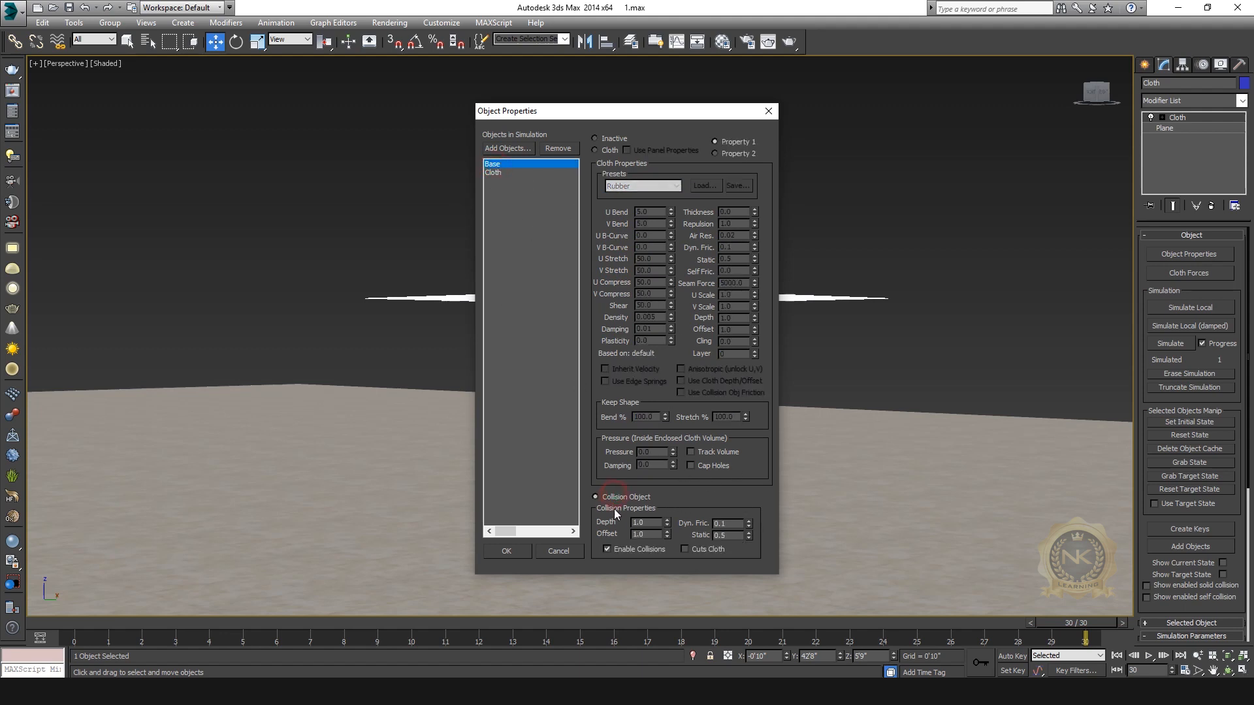
{"action": "left_click", "coordinate": [496, 552]}
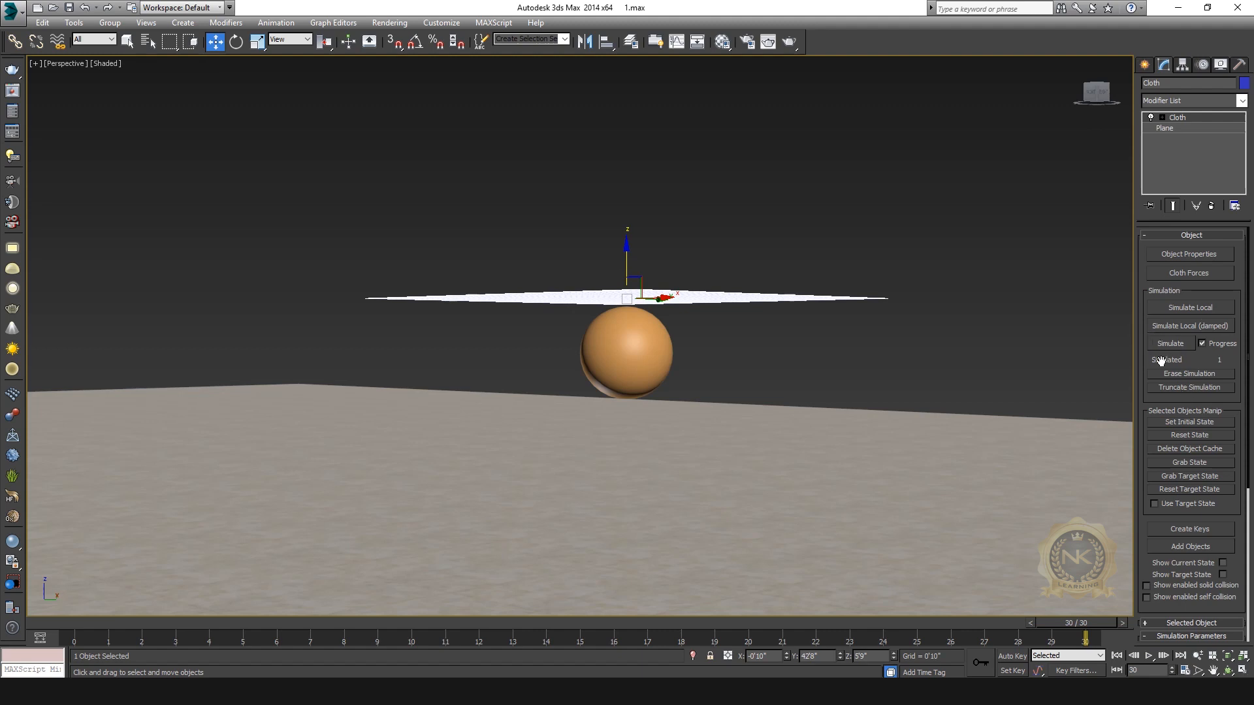
Reopen the simulation's object properties and reapply the Rubber preset to the Cloth object.
{"action": "left_click", "coordinate": [1197, 255]}
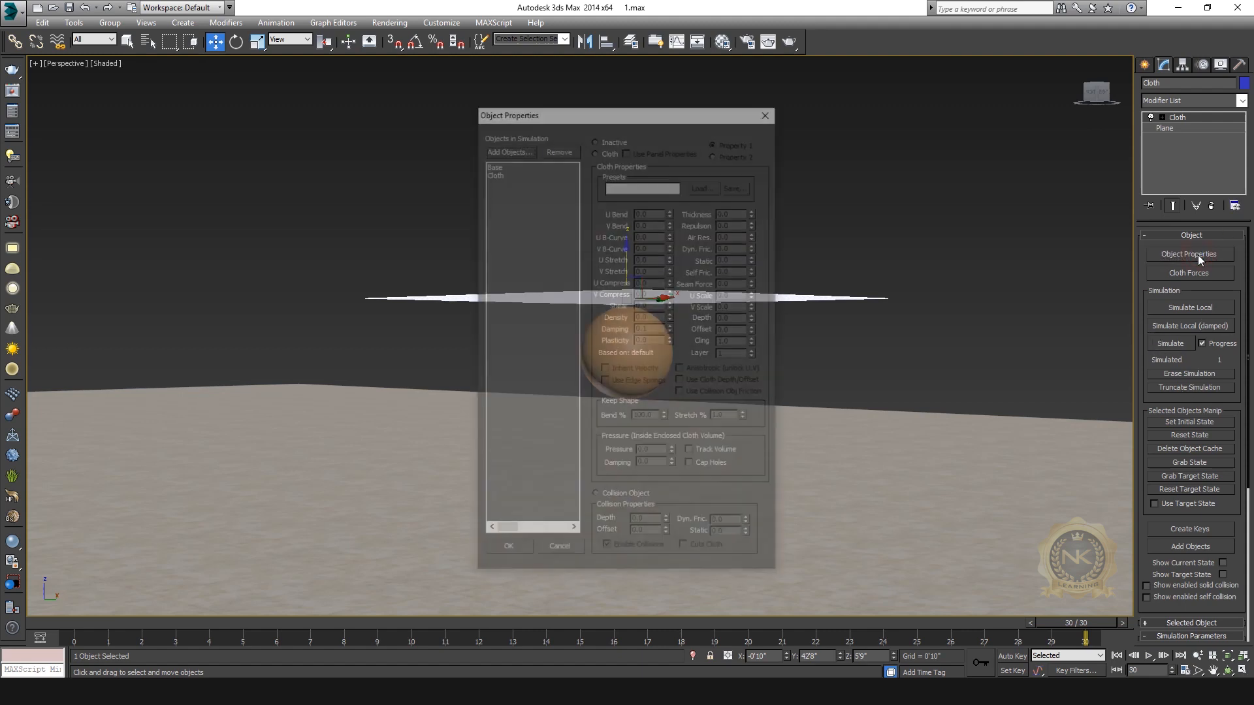
{"action": "left_click", "coordinate": [503, 173]}
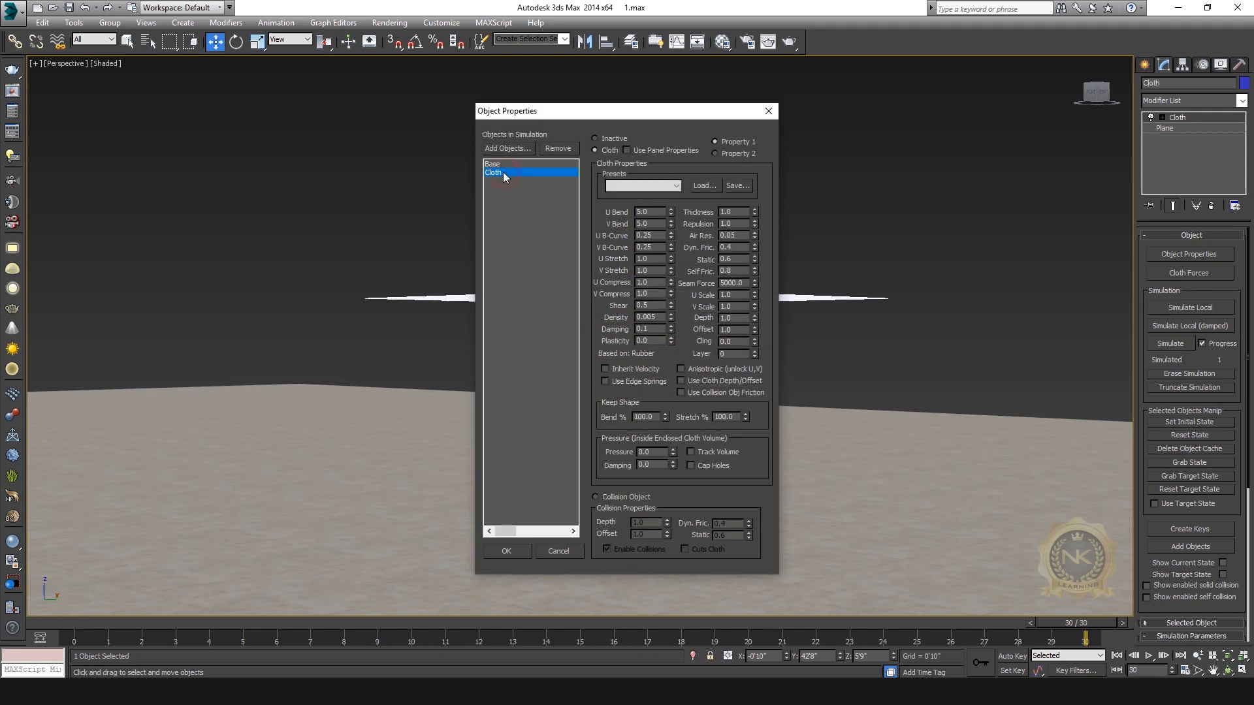
{"action": "left_click", "coordinate": [635, 187]}
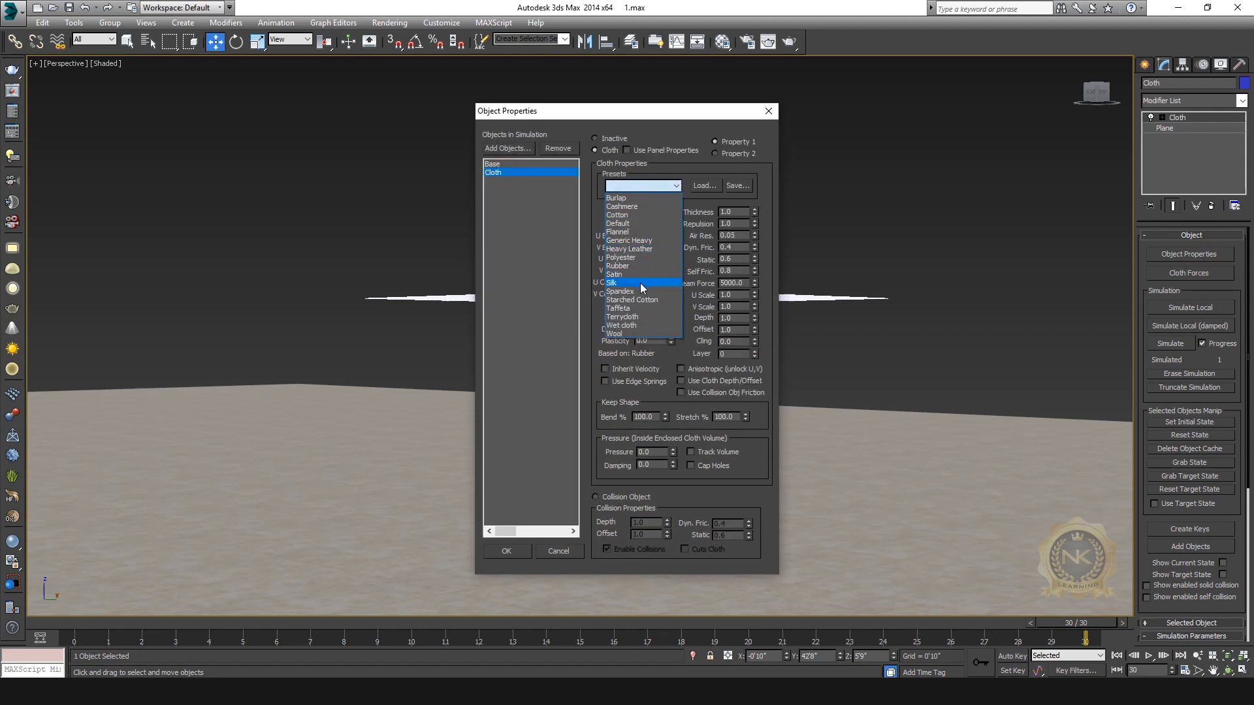
{"action": "left_click", "coordinate": [620, 266]}
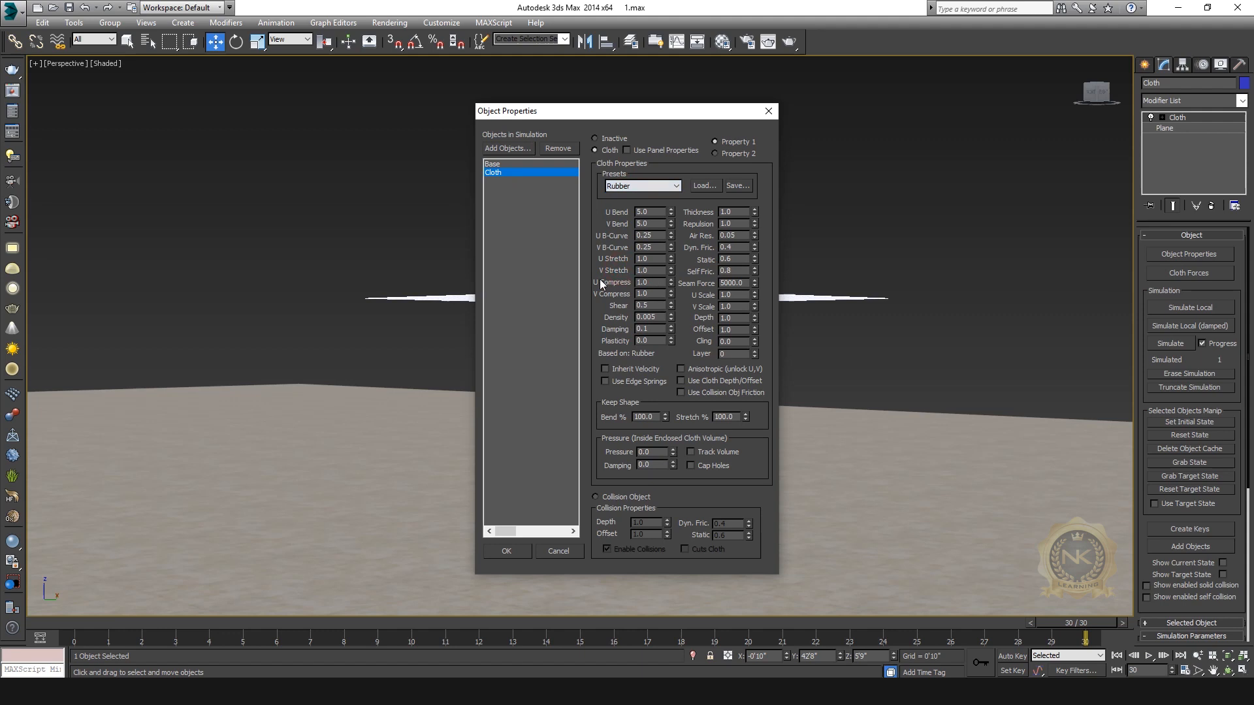
{"action": "left_click", "coordinate": [503, 552]}
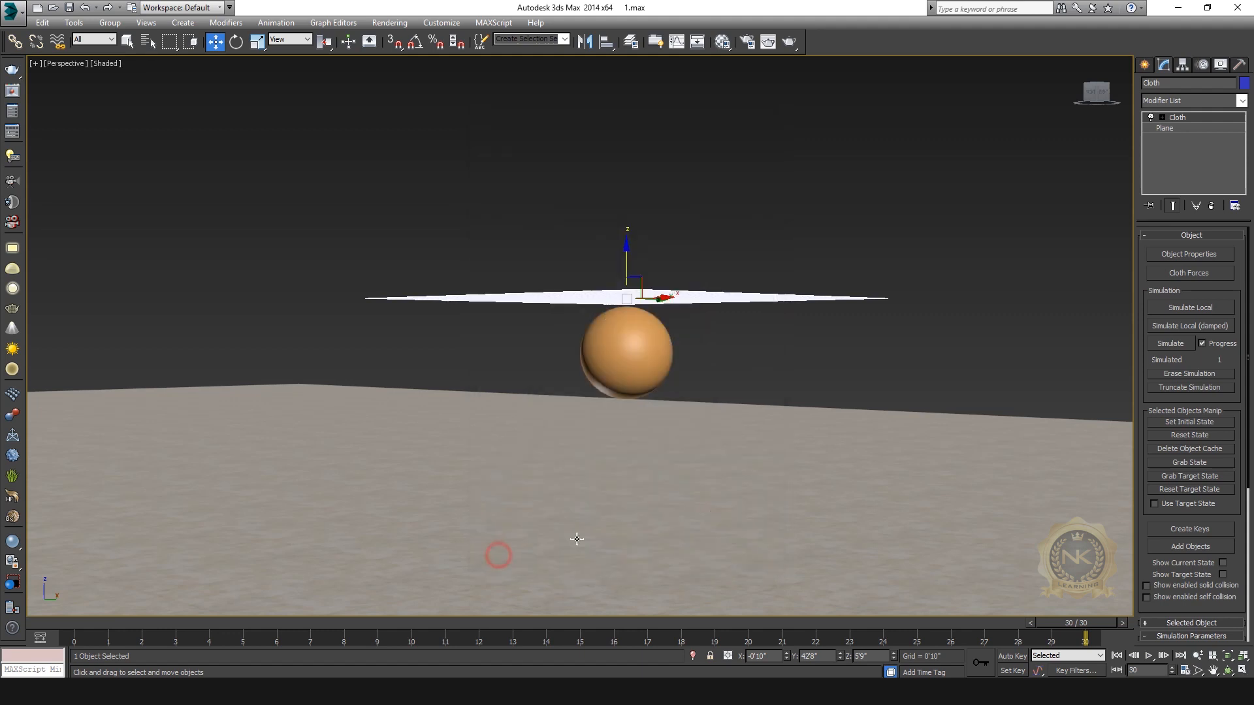
Simulate the cloth falling over the Base sphere.
{"action": "left_click", "coordinate": [1171, 347]}
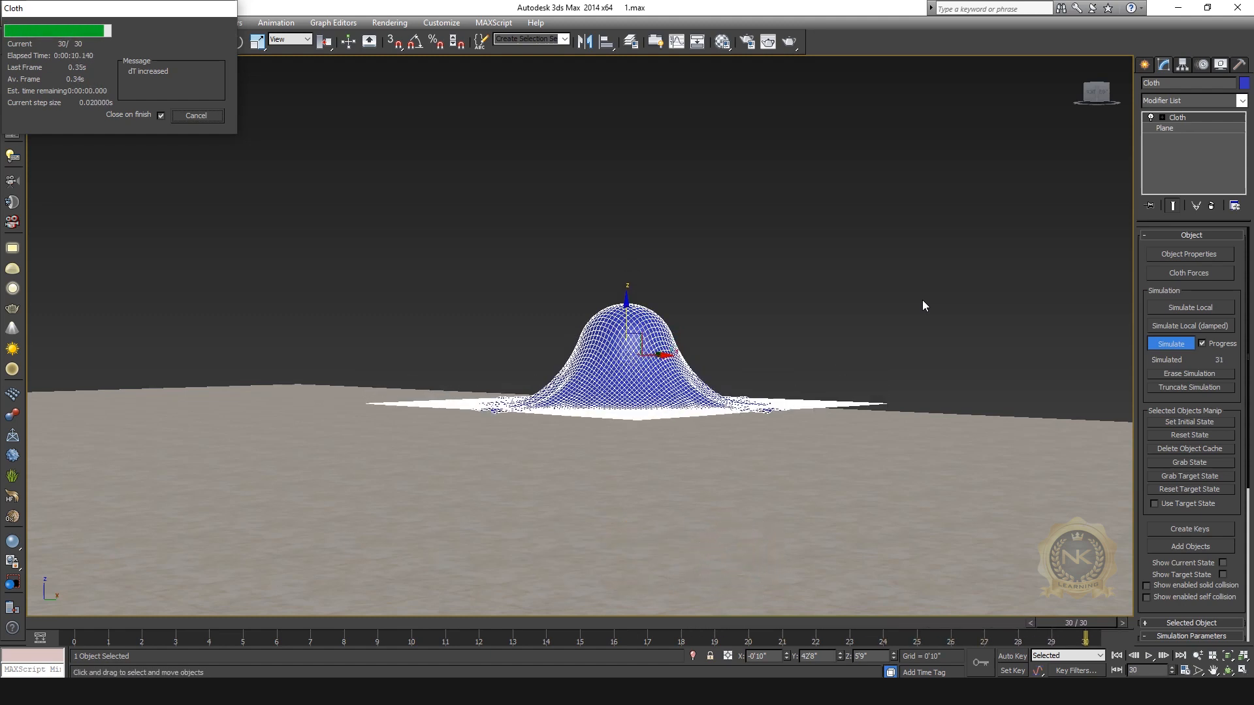
{"action": "left_click", "coordinate": [922, 299]}
{"action": "middle_click_drag", "start_coordinate": [955, 298], "coordinate": [881, 411]}
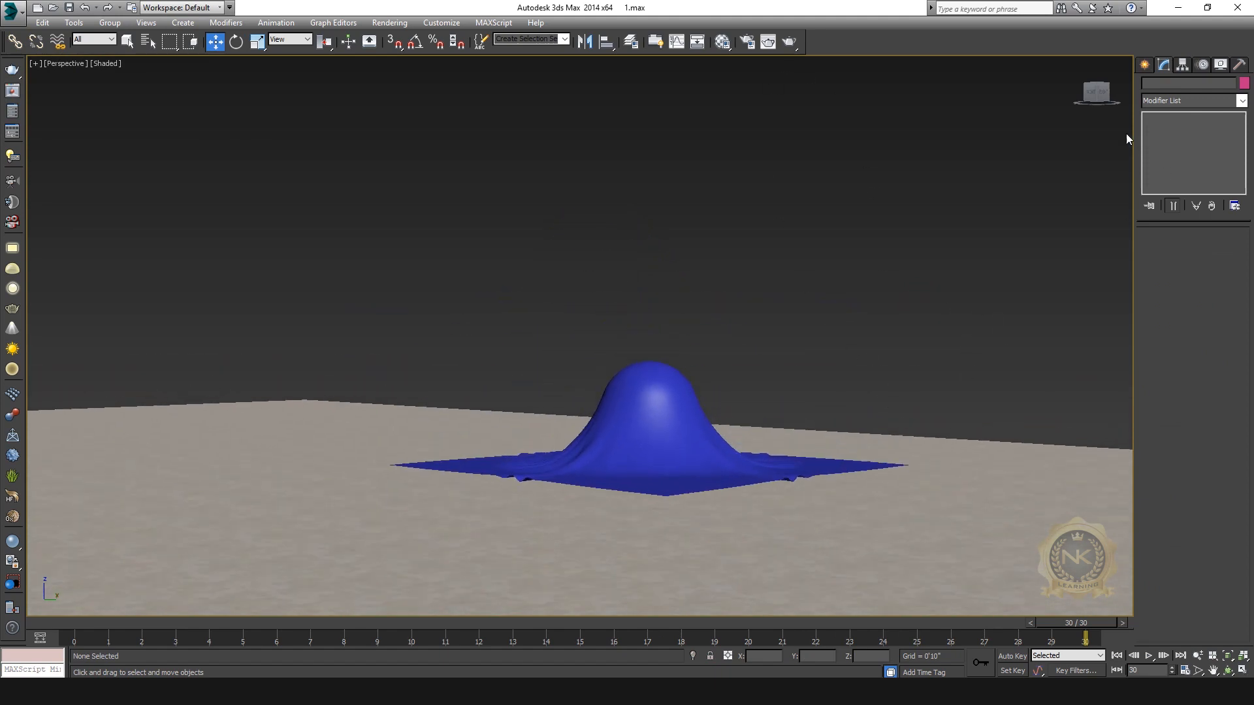
Examine the simulated cloth's folds and mesh over the sphere in the Perspective and Top views.
{"action": "left_click", "coordinate": [1096, 83]}
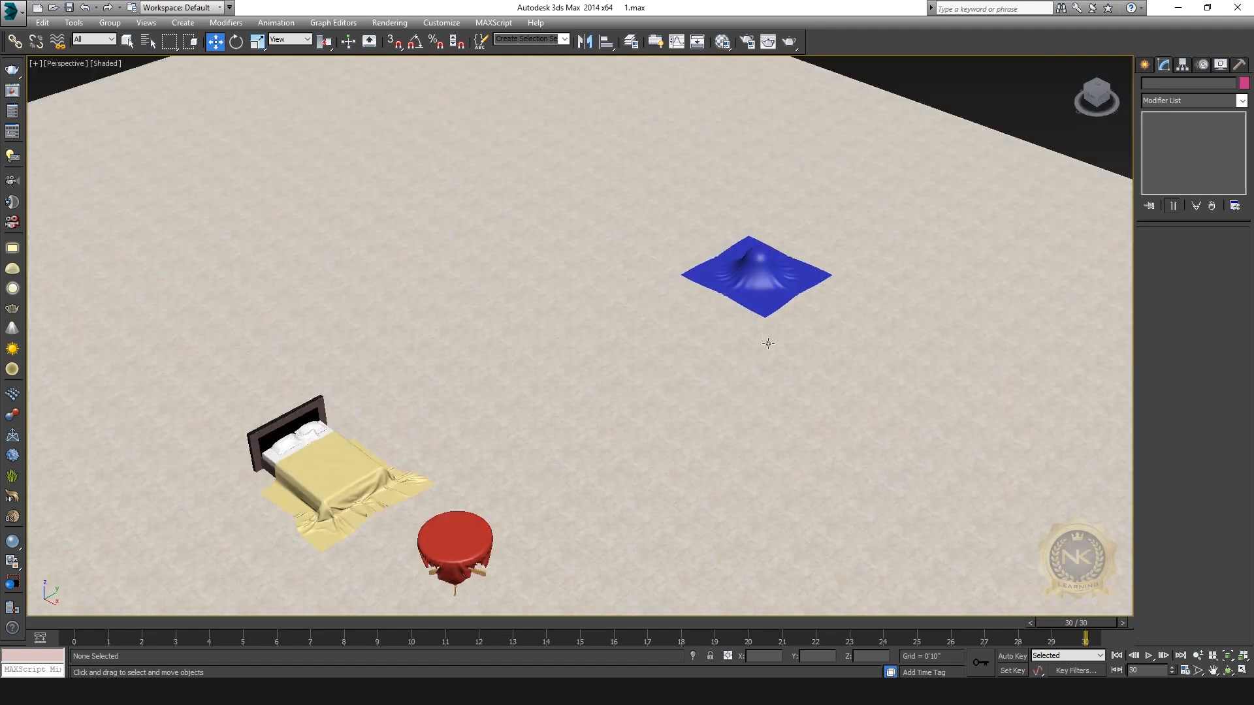
{"action": "scroll", "coordinate": [739, 292], "scroll_direction": "up", "scroll_amount": 4}
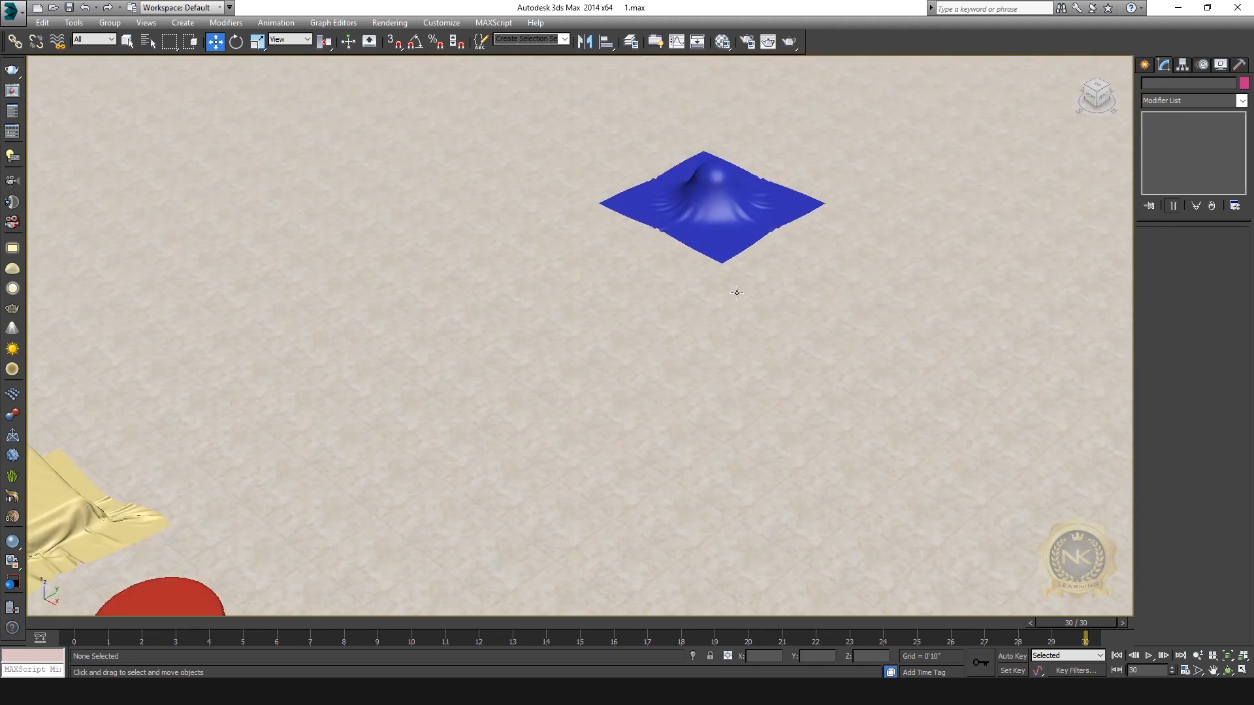
{"action": "scroll", "coordinate": [737, 293], "scroll_direction": "up", "scroll_amount": 5}
{"action": "middle_click_drag", "start_coordinate": [818, 219], "coordinate": [800, 318]}
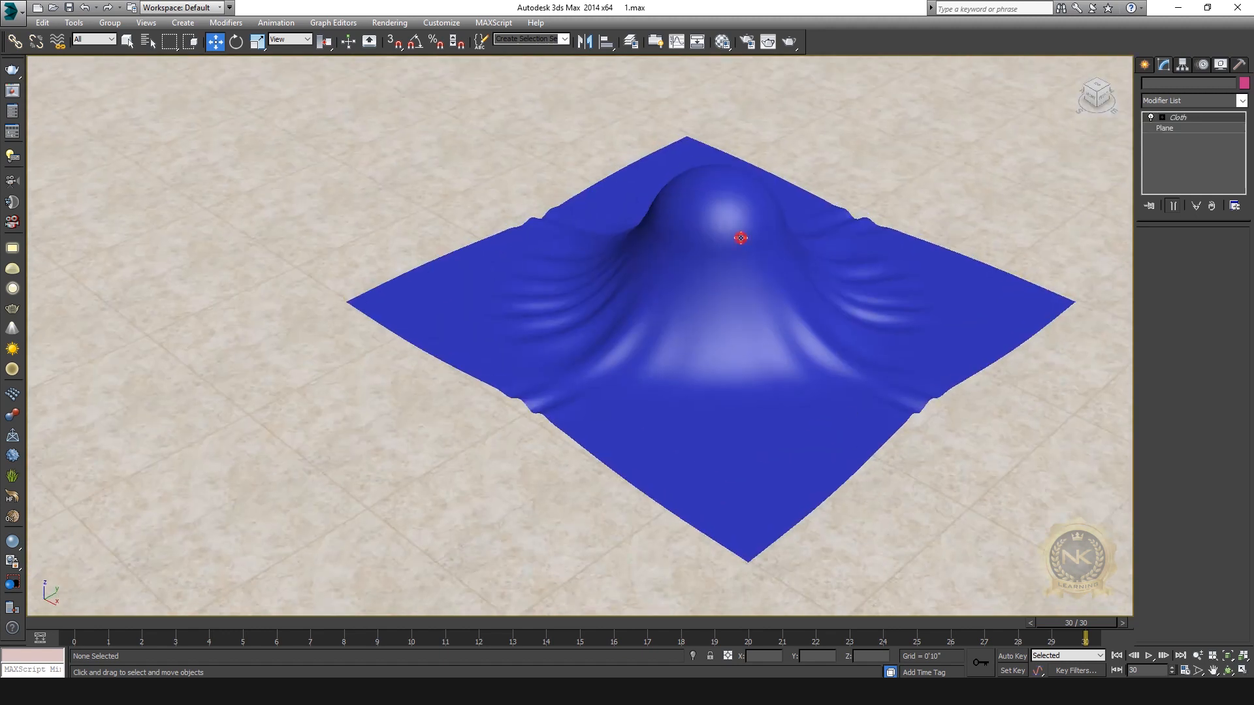
{"action": "left_click", "coordinate": [740, 238]}
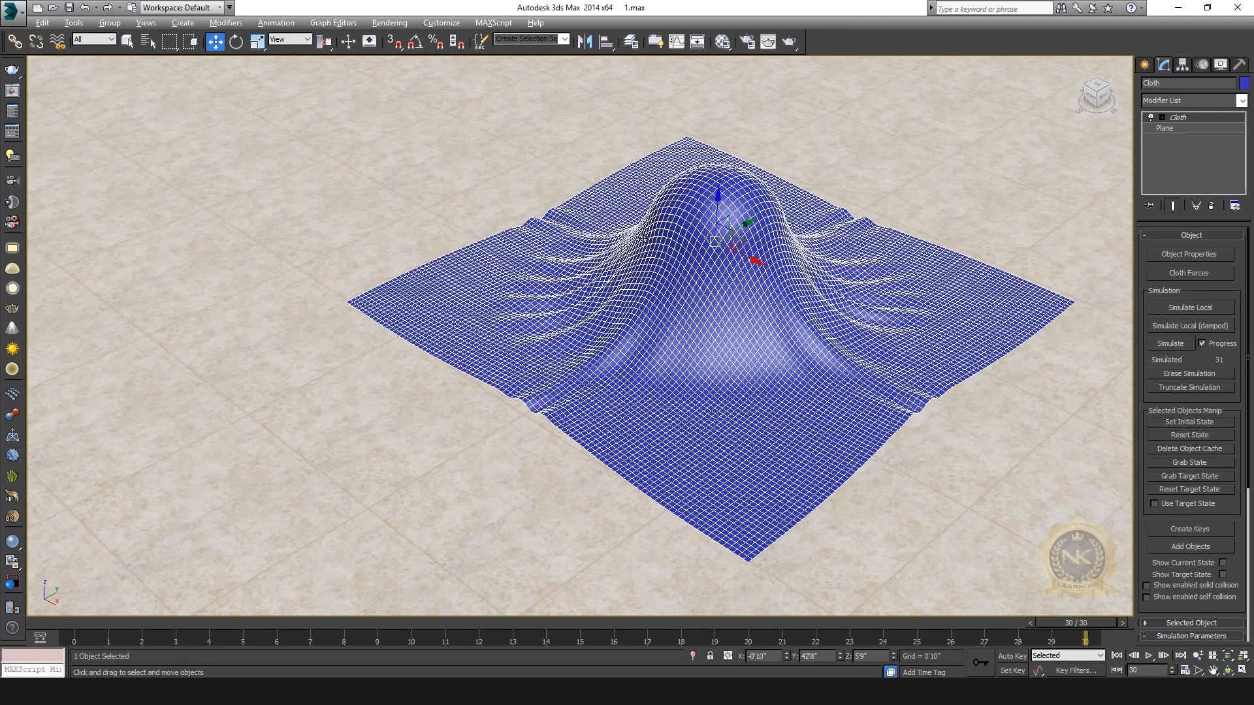
{"action": "key", "text": "alt+w"}
{"action": "key", "text": "alt+w"}
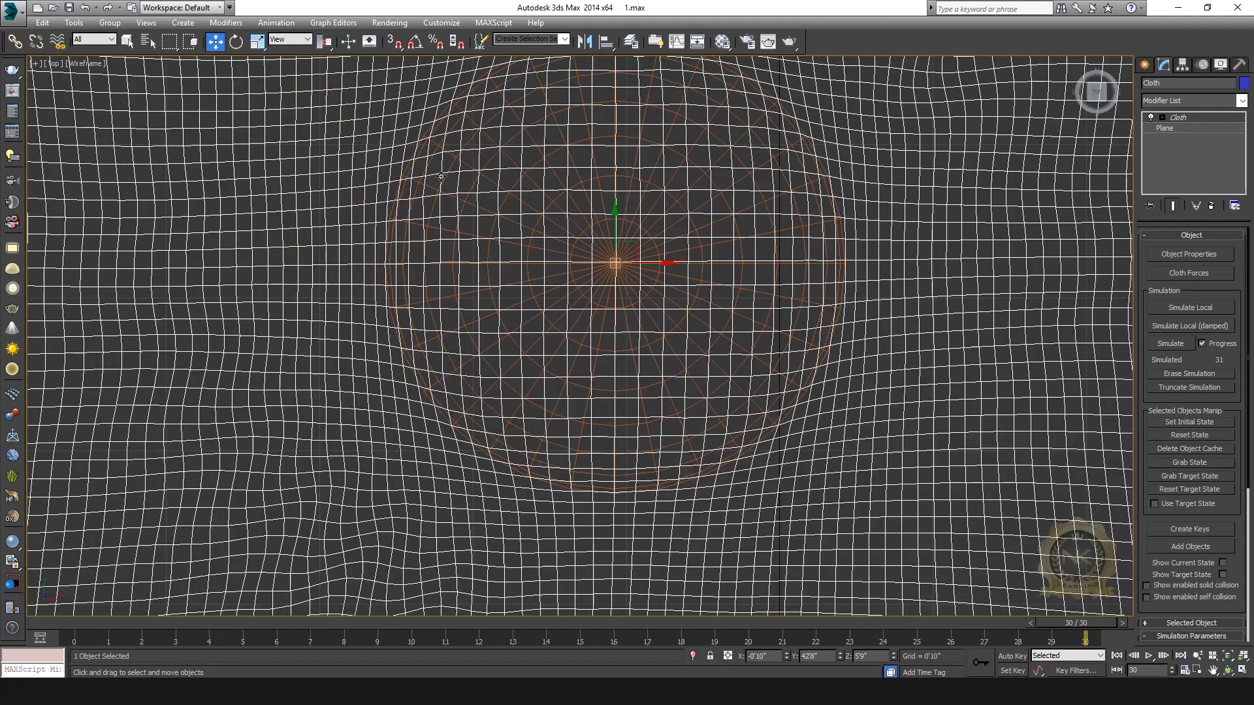
{"action": "scroll", "coordinate": [697, 243], "scroll_direction": "down", "scroll_amount": 6}
{"action": "key", "text": "alt+w"}
{"action": "left_click", "coordinate": [873, 464]}
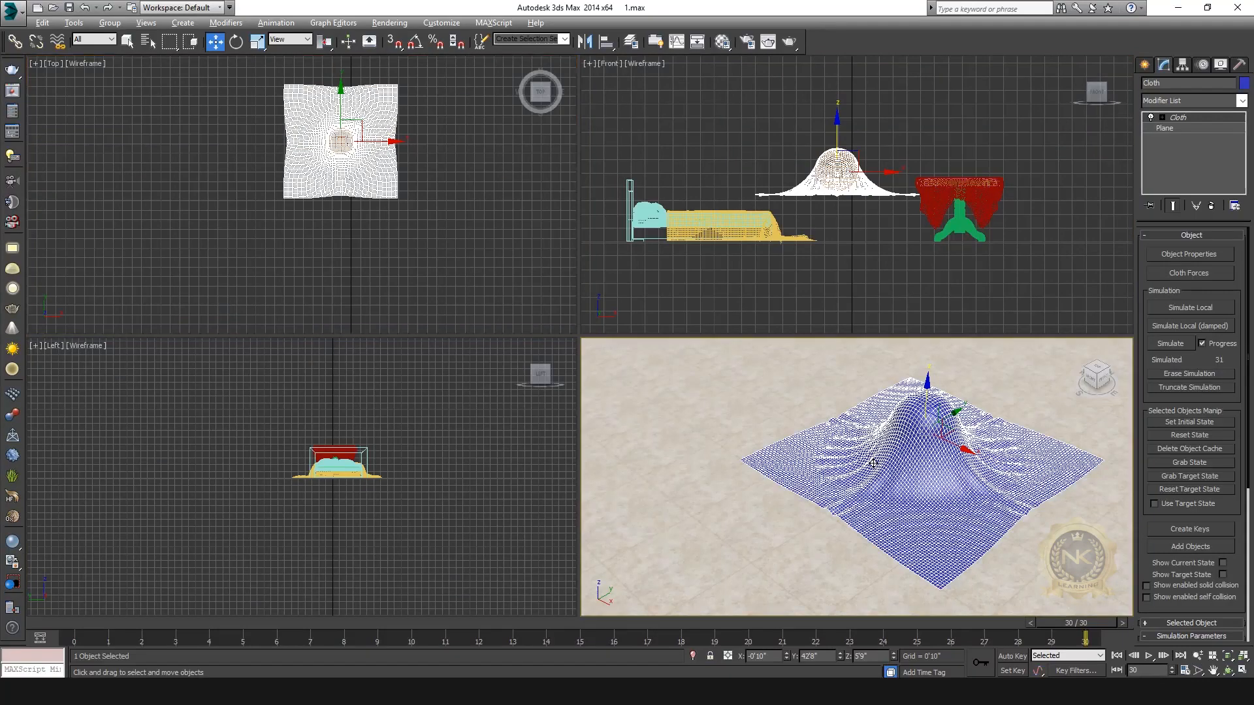
{"action": "key", "text": "alt+w"}
Run a local simulation so the cloth hangs around the sphere, and undo the upward move made on the cloth.
{"action": "left_click", "coordinate": [1096, 96]}
{"action": "middle_click_drag", "start_coordinate": [935, 244], "coordinate": [946, 309]}
{"action": "scroll", "coordinate": [895, 365], "scroll_direction": "down", "scroll_amount": 5}
{"action": "middle_click_drag", "start_coordinate": [887, 373], "coordinate": [772, 457]}
{"action": "scroll", "coordinate": [836, 406], "scroll_direction": "up", "scroll_amount": 4}
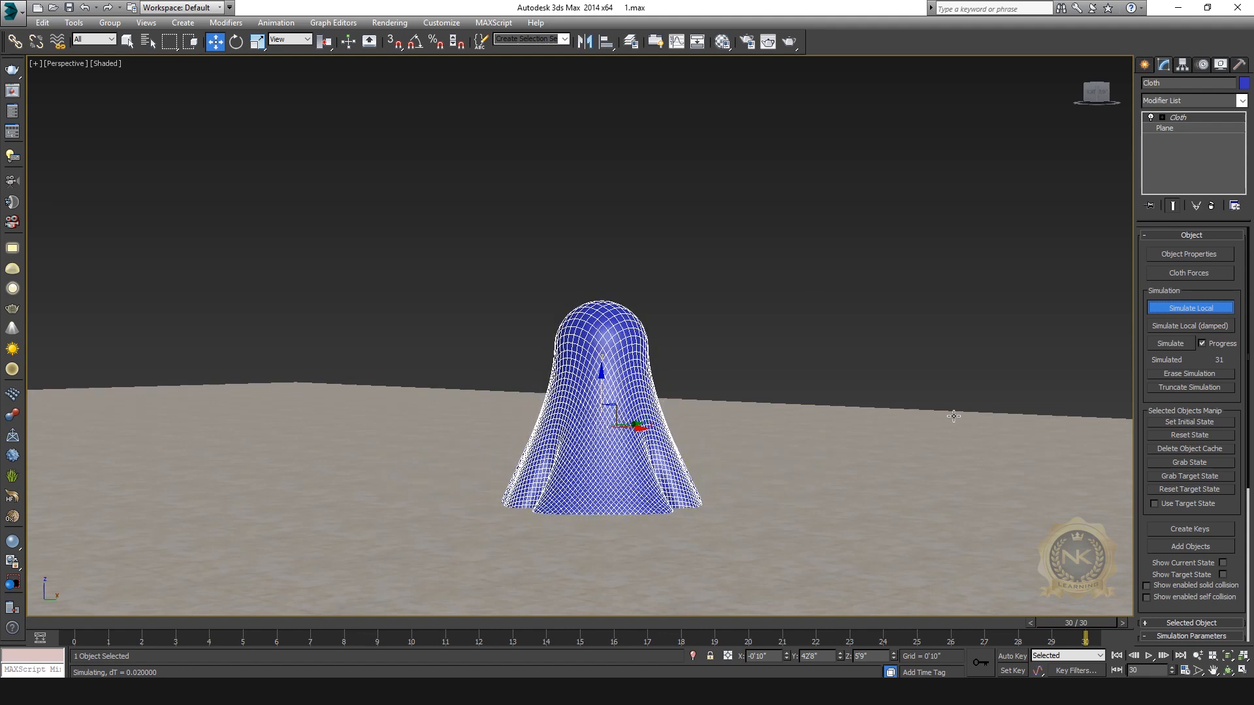
{"action": "left_click", "coordinate": [1195, 309]}
{"action": "left_click_drag", "start_coordinate": [600, 412], "coordinate": [644, 184]}
{"action": "key", "text": "ctrl+z"}
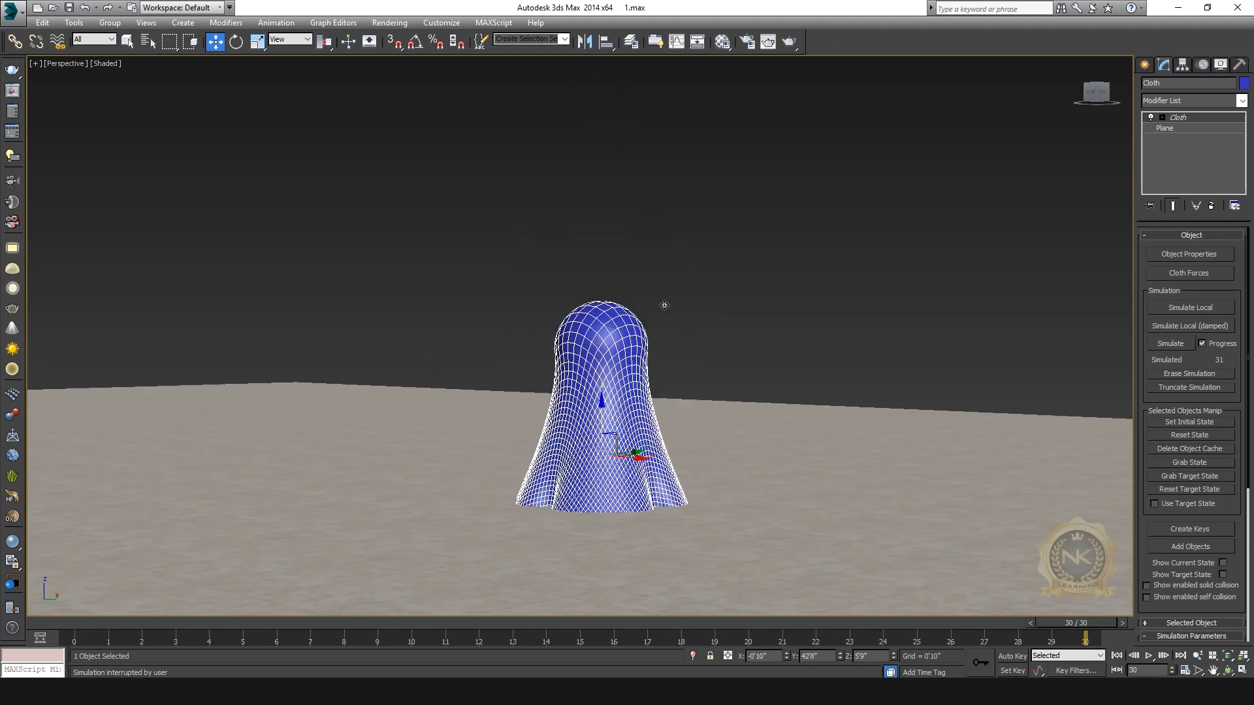
Select the draped cloth and sphere together in the Front view and raise them higher above the floor.
{"action": "key", "text": "alt+w"}
{"action": "right_click", "coordinate": [775, 246]}
{"action": "key", "text": "alt+w"}
{"action": "left_click_drag", "start_coordinate": [514, 324], "coordinate": [567, 191]}
{"action": "key", "text": "alt+w"}
{"action": "right_click", "coordinate": [867, 343]}
{"action": "key", "text": "alt+w"}
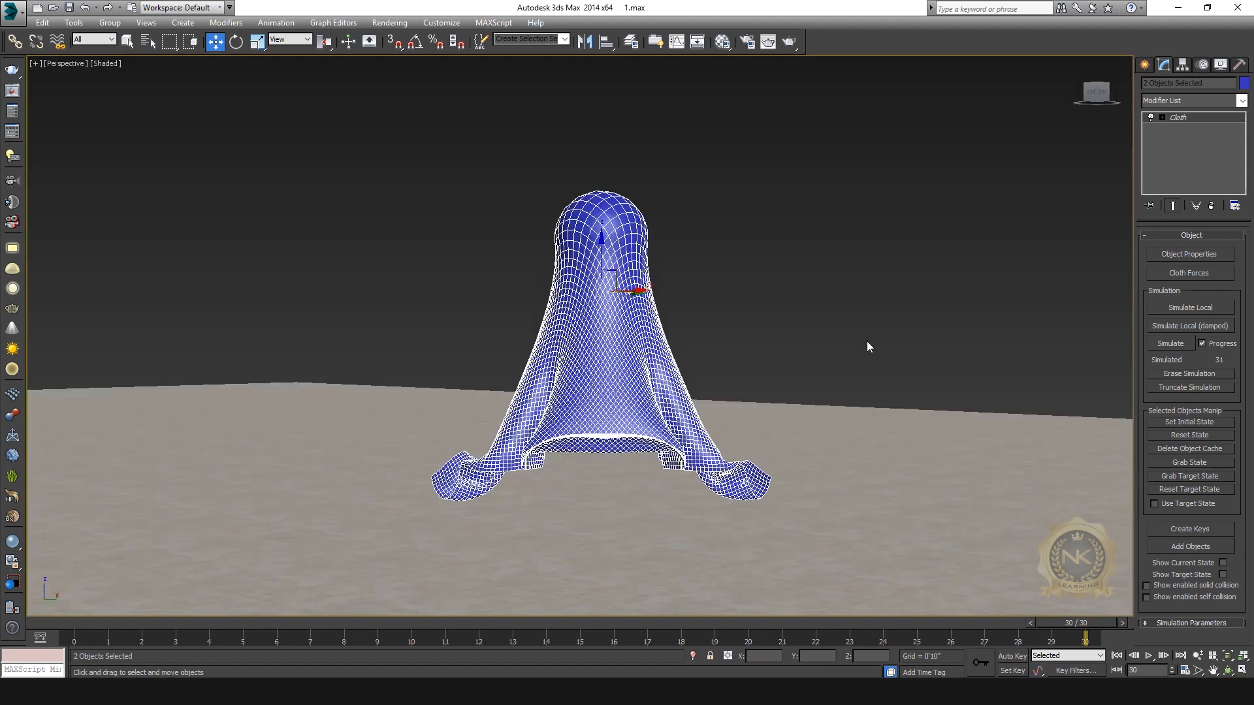
Examine the draped blue cloth from several sides and in relation to the bed and table in the Perspective view.
{"action": "left_click", "coordinate": [851, 271]}
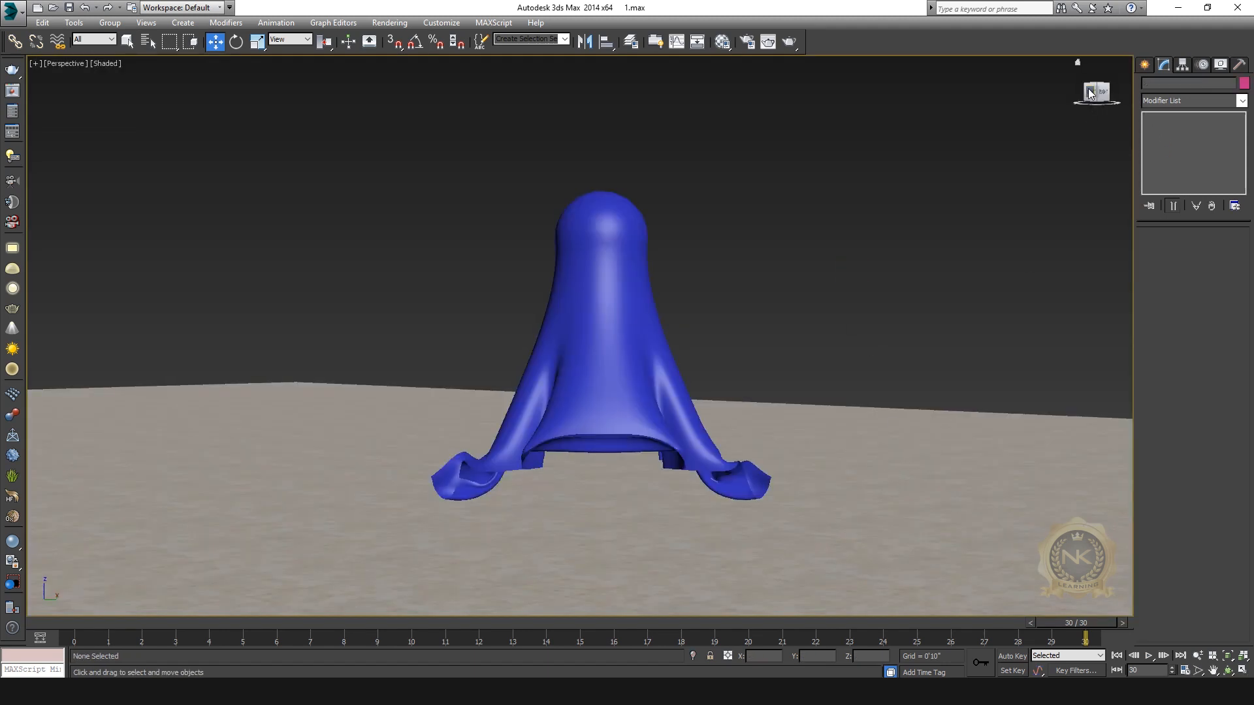
{"action": "left_click", "coordinate": [1086, 84]}
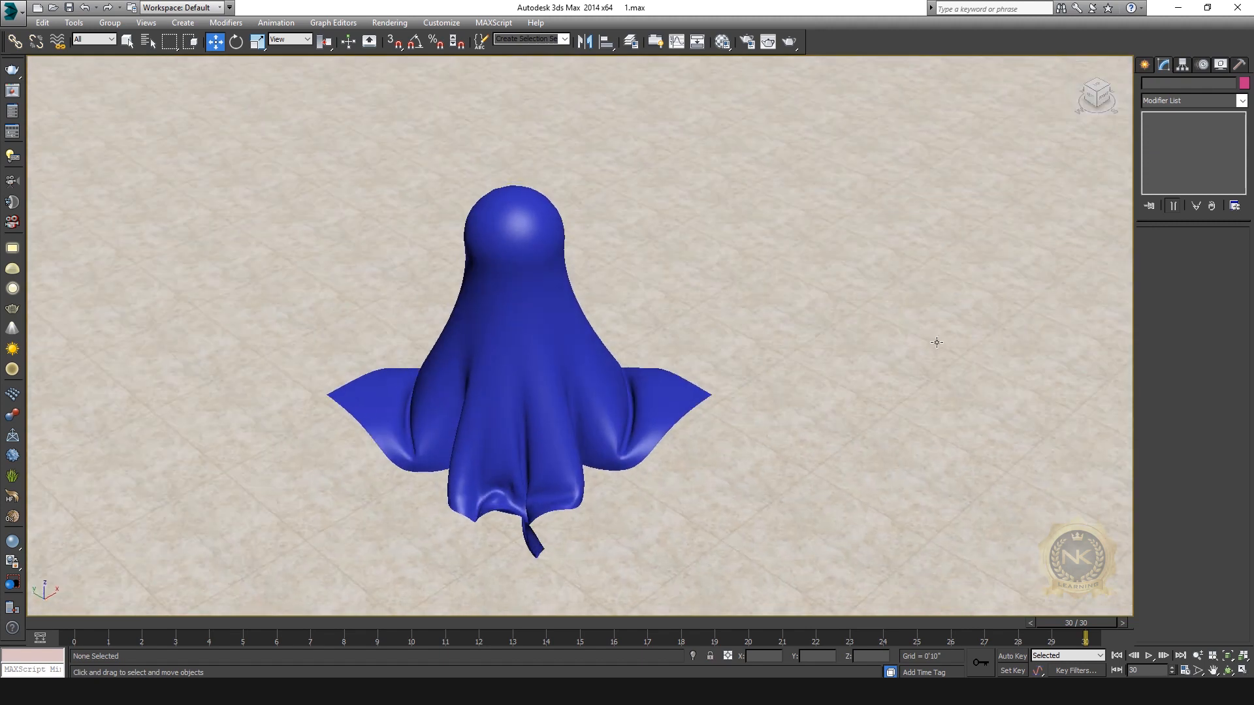
{"action": "left_click", "coordinate": [1106, 87]}
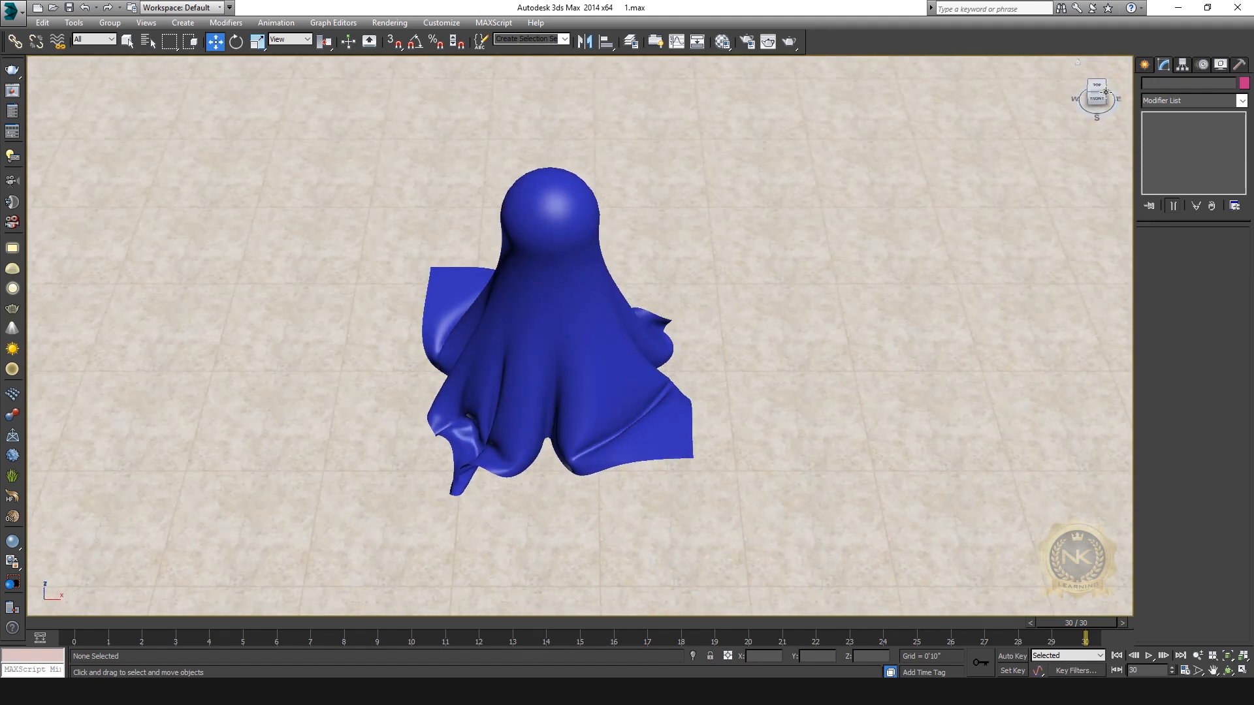
{"action": "left_click", "coordinate": [1105, 91]}
{"action": "middle_click_drag", "start_coordinate": [624, 407], "coordinate": [716, 283]}
{"action": "scroll", "coordinate": [717, 285], "scroll_direction": "down", "scroll_amount": 4}
{"action": "scroll", "coordinate": [721, 392], "scroll_direction": "down", "scroll_amount": 4}
{"action": "middle_click_drag", "start_coordinate": [721, 395], "coordinate": [846, 315]}
{"action": "scroll", "coordinate": [755, 248], "scroll_direction": "up", "scroll_amount": 5}
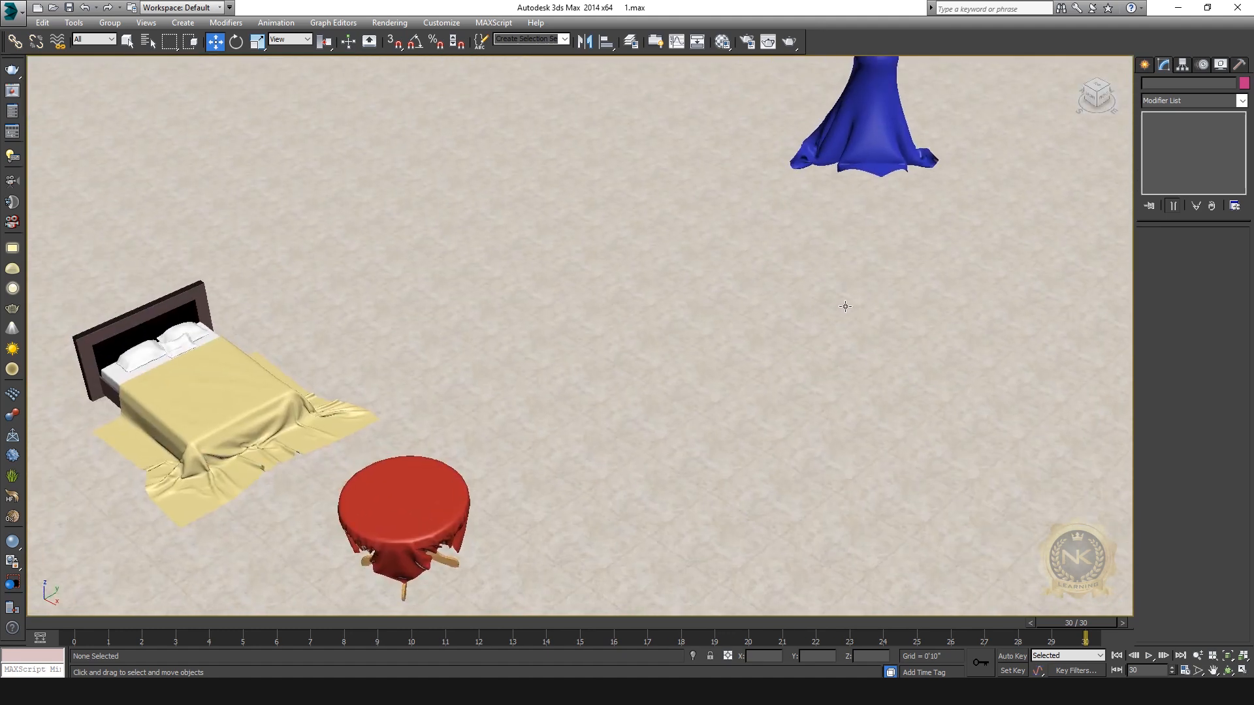
{"action": "scroll", "coordinate": [845, 306], "scroll_direction": "down", "scroll_amount": 3}
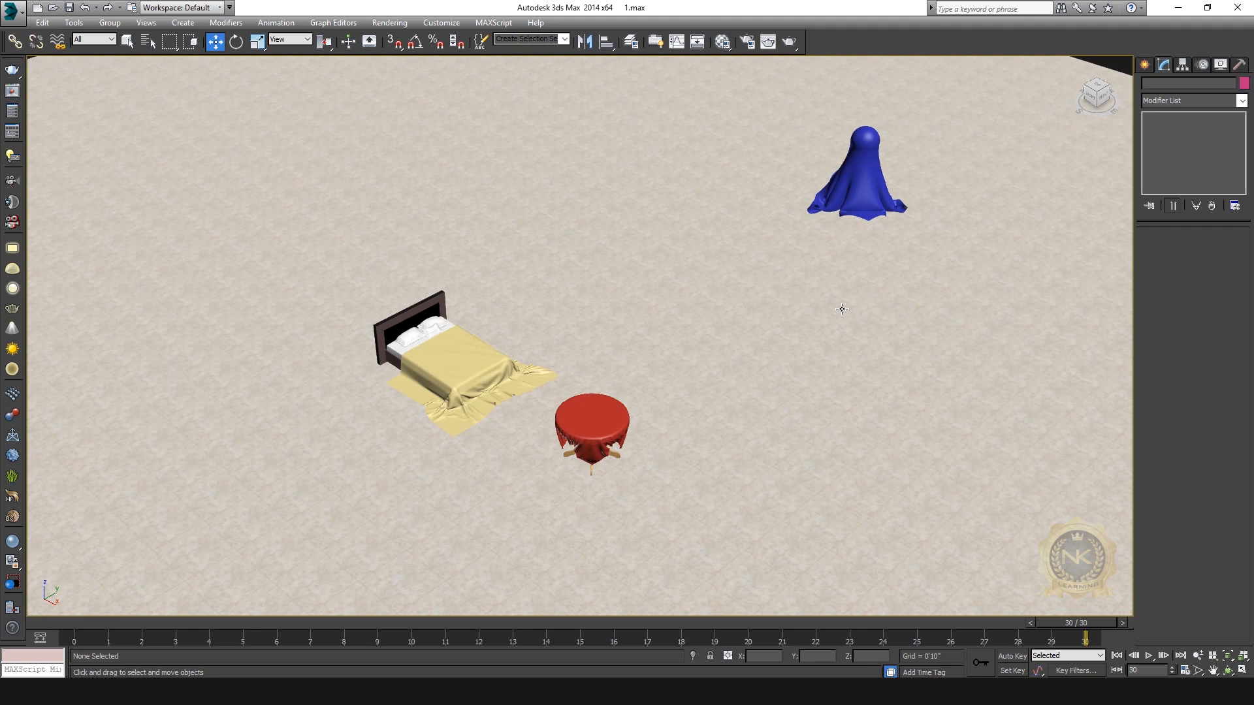
Move the draped cloth and its sphere together in the Top view to a spot beside the bed and round table.
{"action": "key", "text": "alt+w"}
{"action": "left_click", "coordinate": [350, 205]}
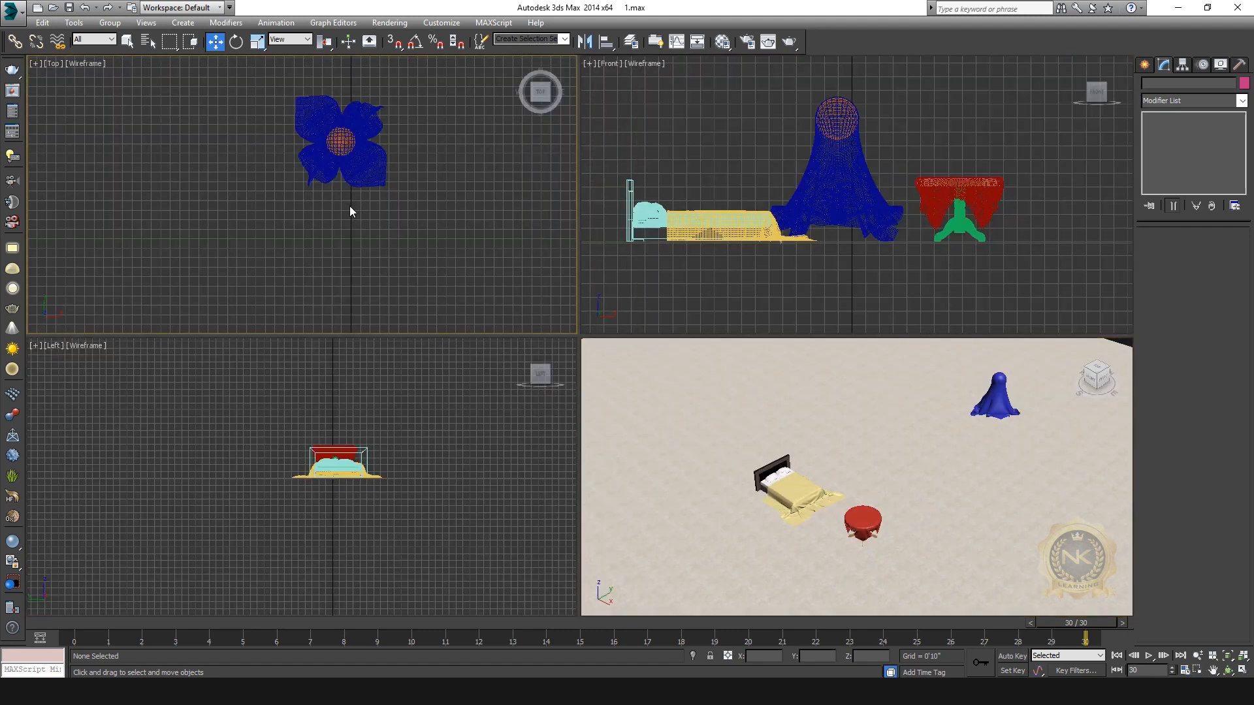
{"action": "key", "text": "alt+w"}
{"action": "left_click_drag", "start_coordinate": [755, 341], "coordinate": [640, 255]}
{"action": "scroll", "coordinate": [654, 331], "scroll_direction": "down", "scroll_amount": 10}
{"action": "scroll", "coordinate": [660, 377], "scroll_direction": "up", "scroll_amount": 5}
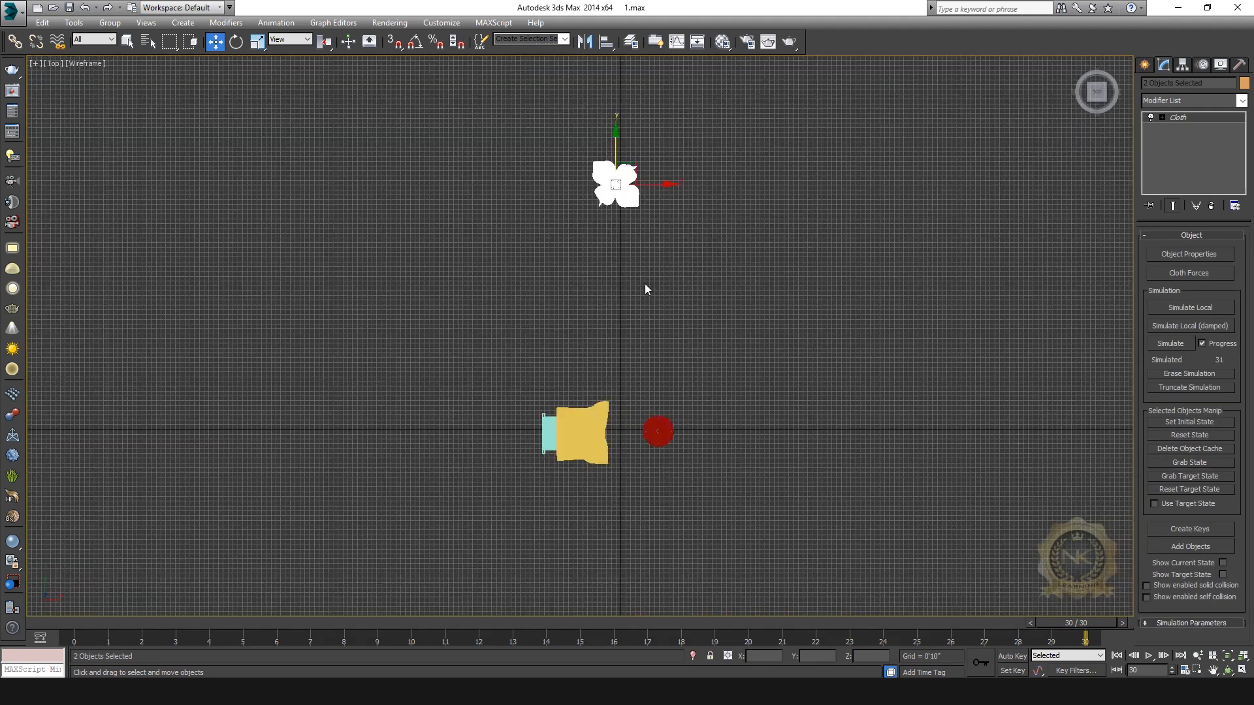
{"action": "left_click_drag", "start_coordinate": [636, 163], "coordinate": [659, 358]}
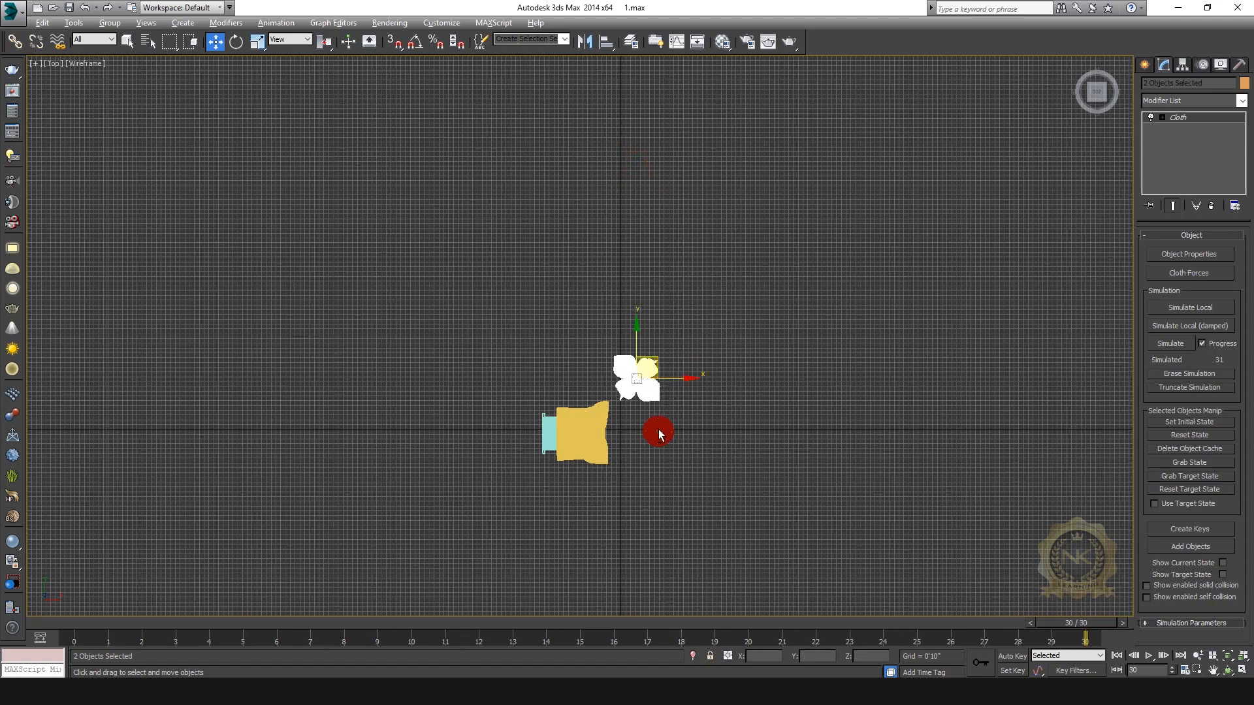
Examine the bed cover, tablecloth and sphere cloth grouped together in the Perspective view.
{"action": "key", "text": "alt+w"}
{"action": "right_click", "coordinate": [817, 448]}
{"action": "key", "text": "alt+w"}
{"action": "middle_click_drag", "start_coordinate": [717, 412], "coordinate": [709, 317]}
{"action": "scroll", "coordinate": [731, 340], "scroll_direction": "up", "scroll_amount": 2}
{"action": "left_click", "coordinate": [750, 334]}
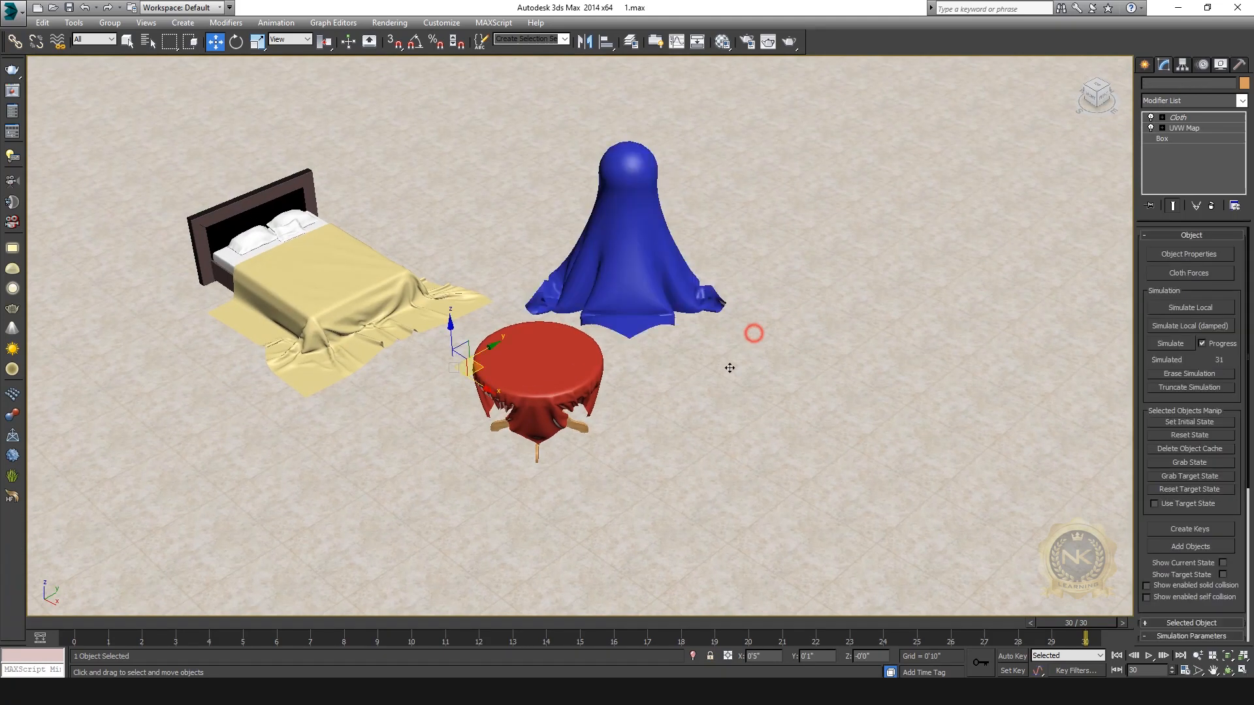
{"action": "scroll", "coordinate": [851, 435], "scroll_direction": "up", "scroll_amount": 3}
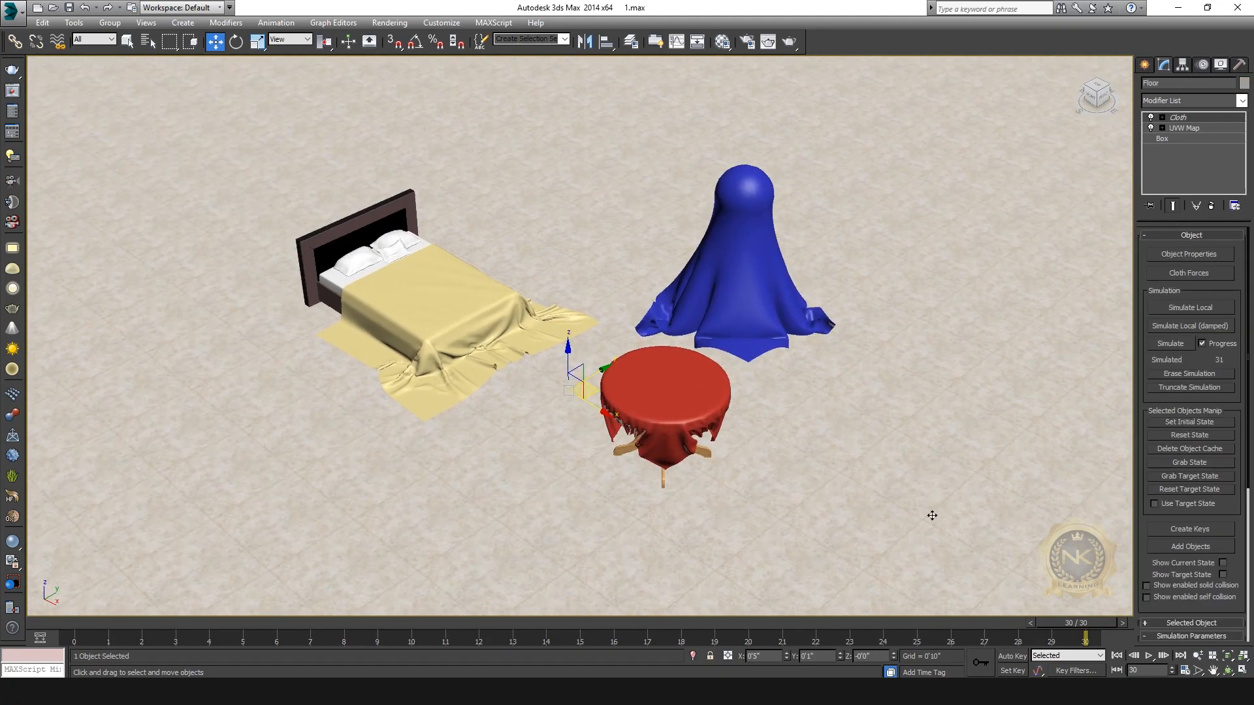